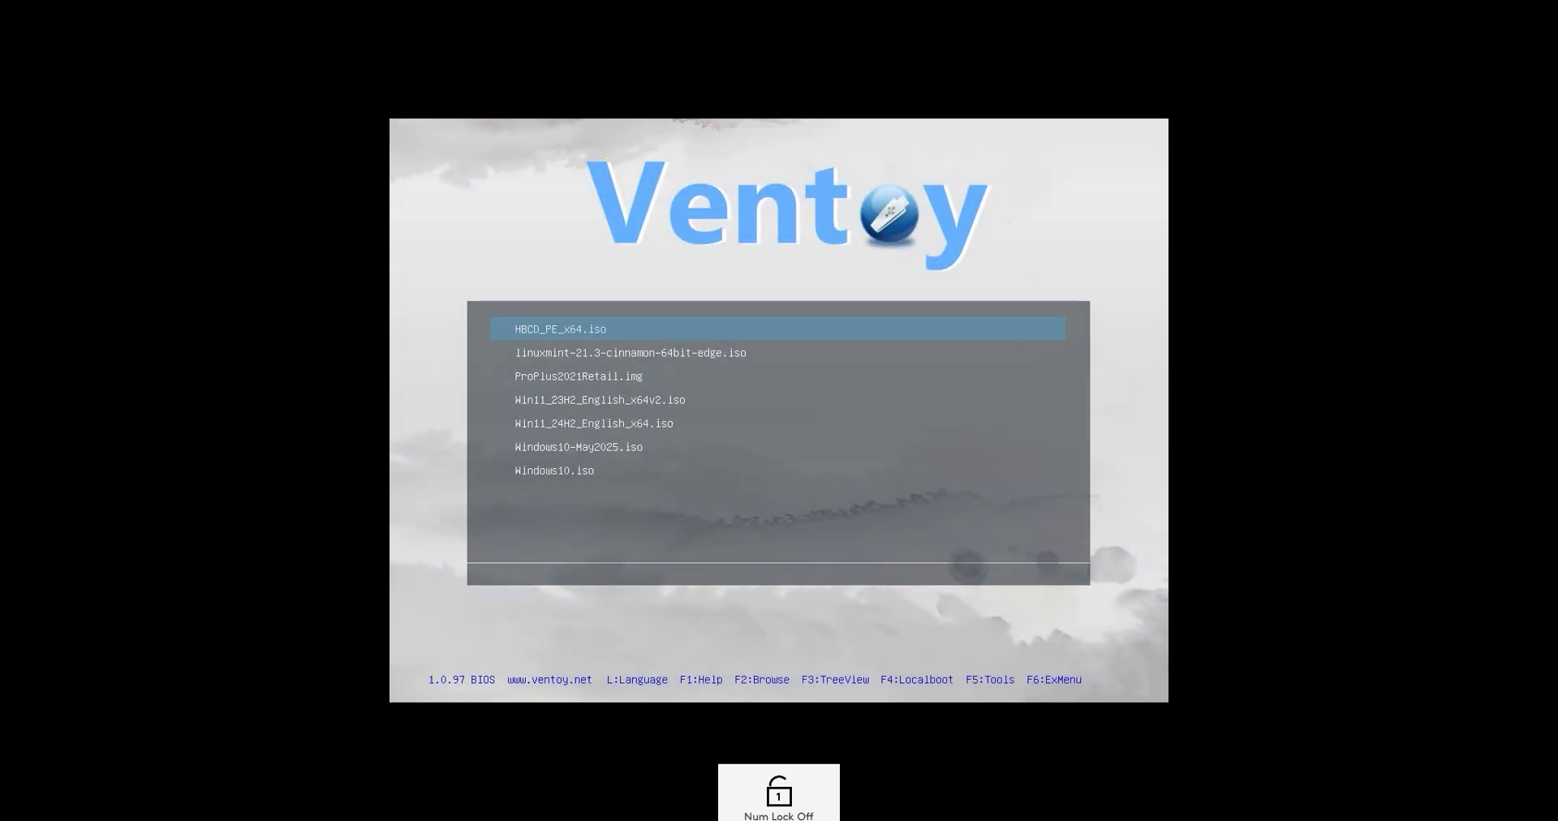
# - Boot the Win11_24H2_English_x64.iso image from the Ventoy menu
pyautogui.press('Down')
pyautogui.press('Down')
pyautogui.press('Down')
pyautogui.press('Down')
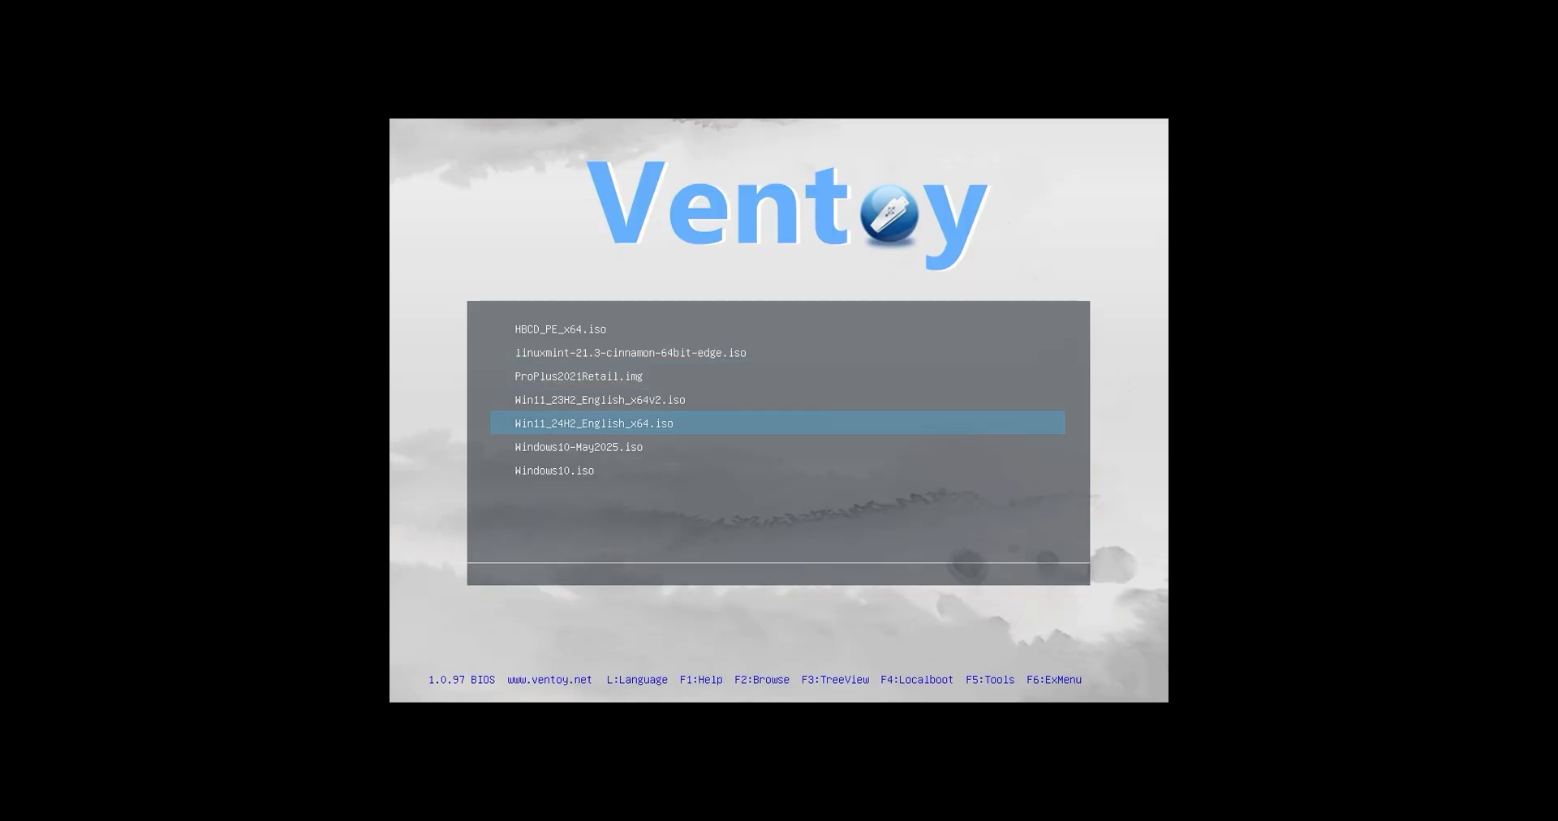
pyautogui.press('Return')
pyautogui.press('Return')
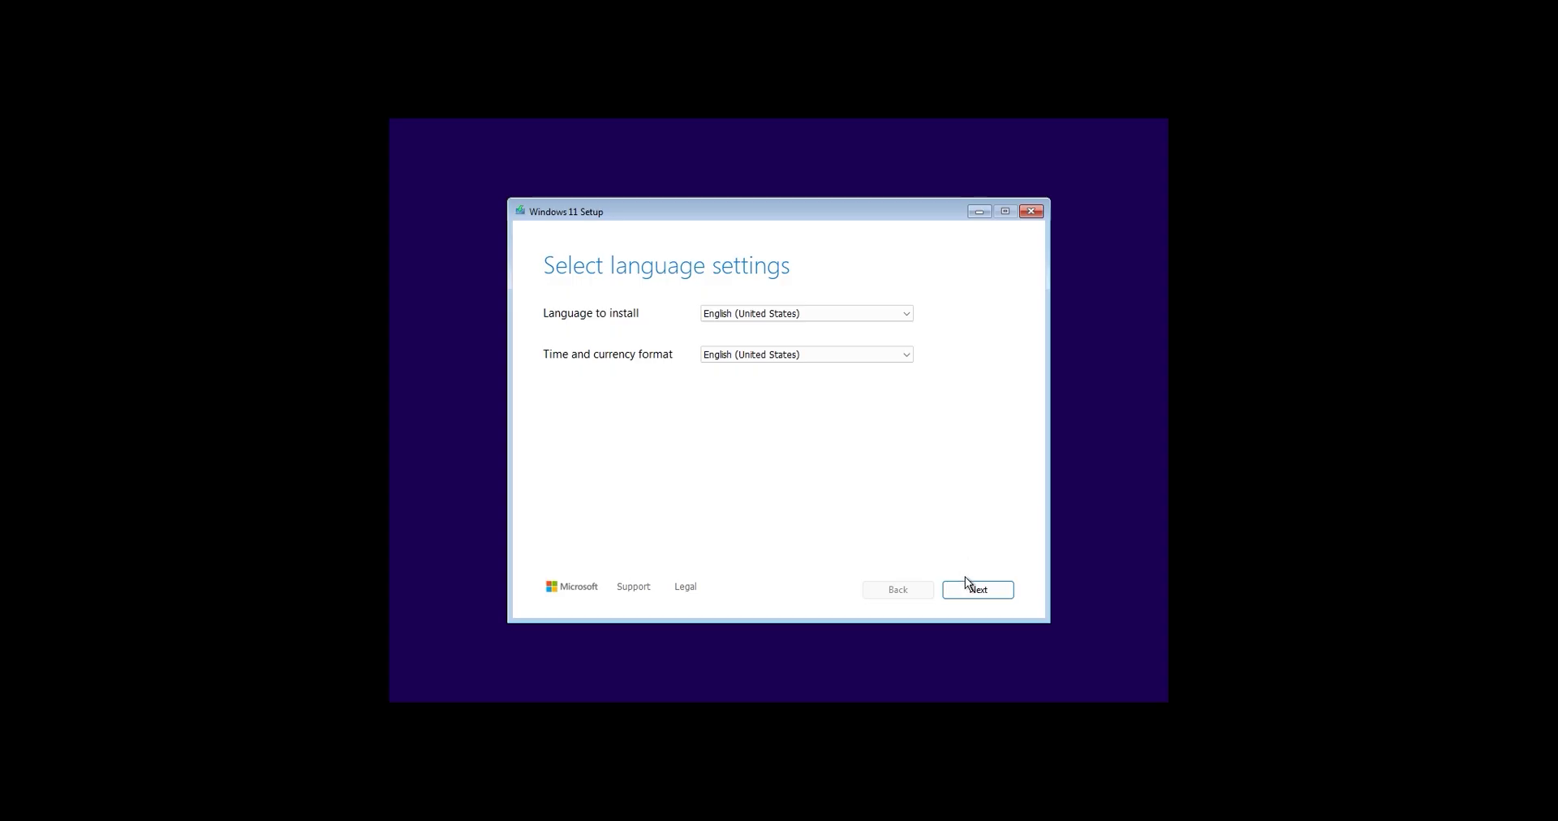
# - Accept the default language and US keyboard, and agree to erase everything for a clean install
pyautogui.click(973, 598)
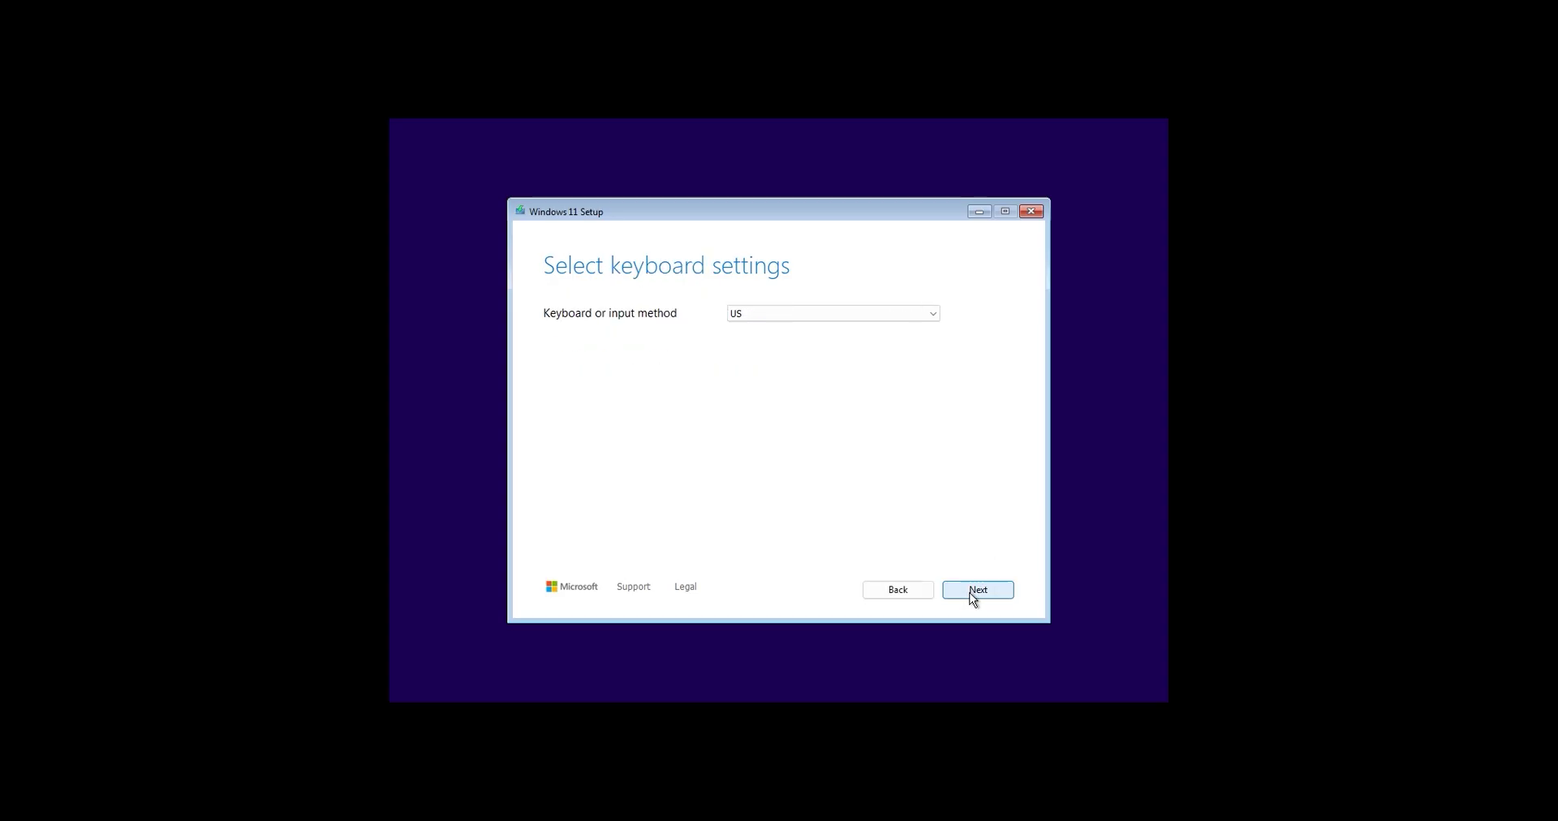
pyautogui.click(973, 597)
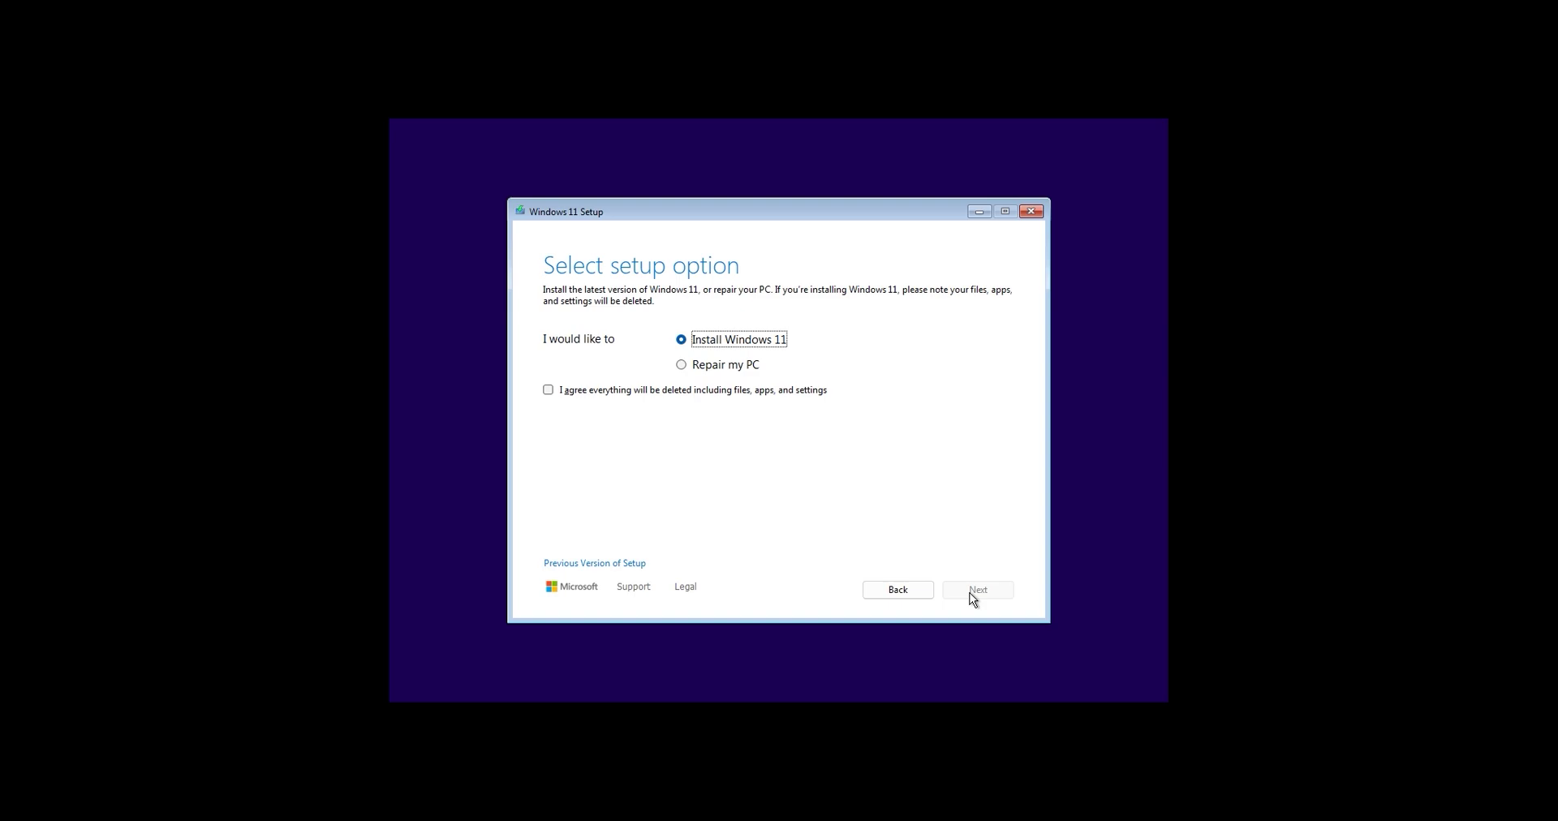
pyautogui.click(548, 391)
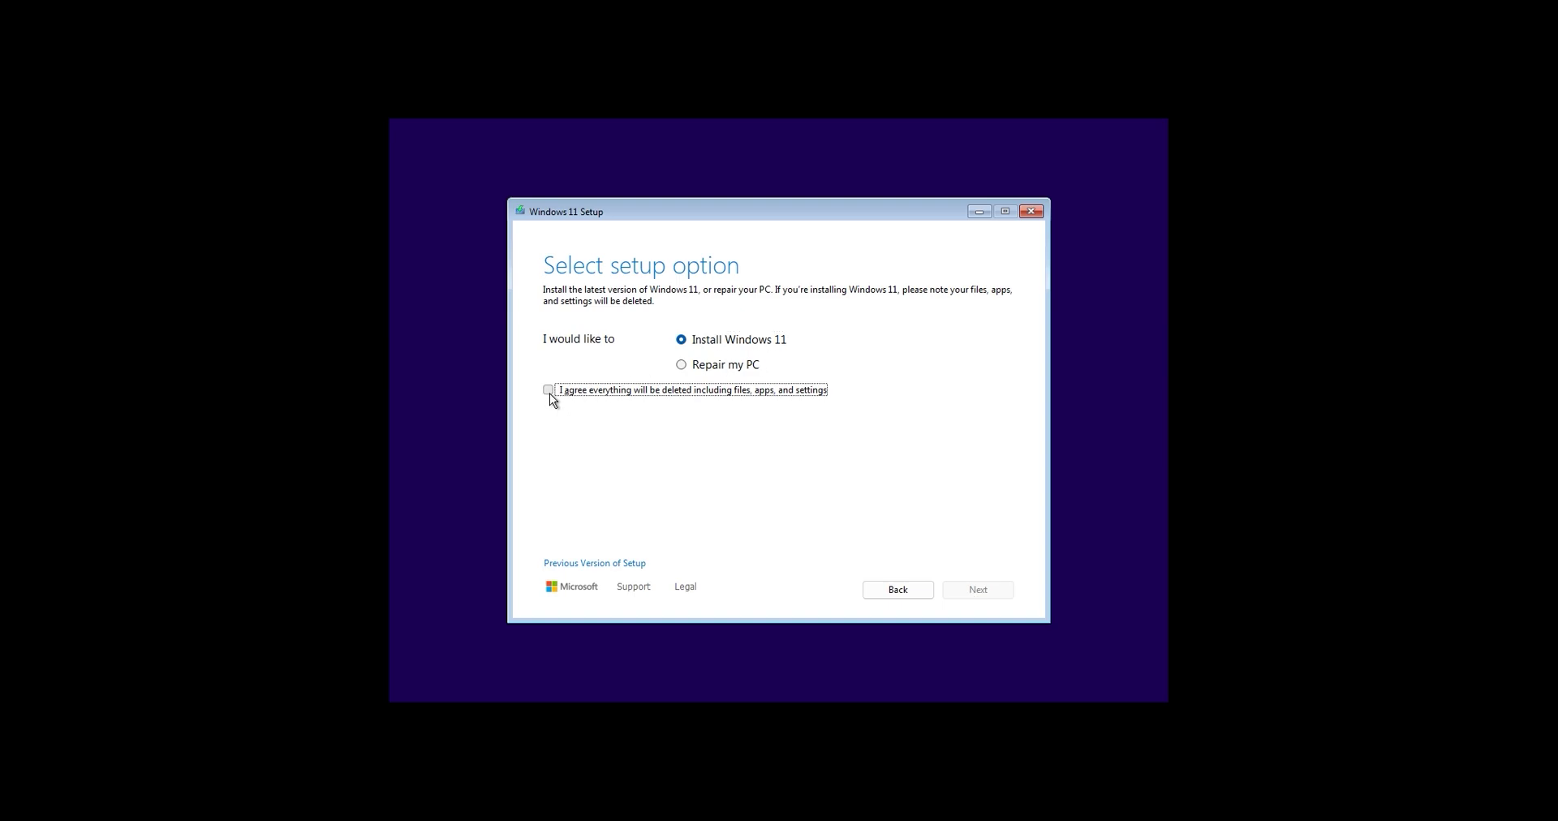
pyautogui.click(976, 590)
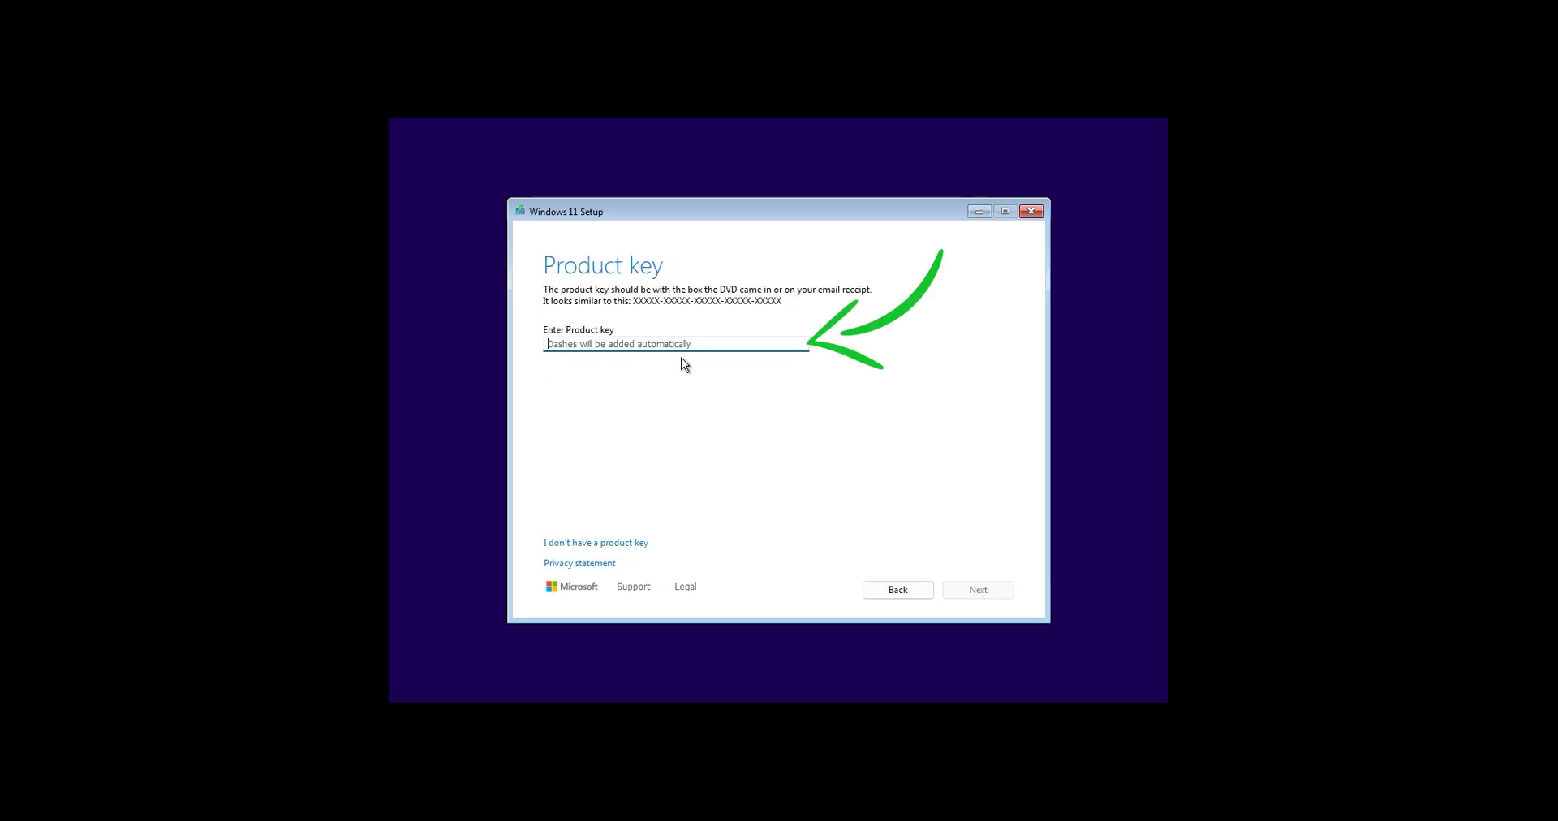
# - Skip the product key and pick Windows 11 Pro as the edition
pyautogui.click(639, 545)
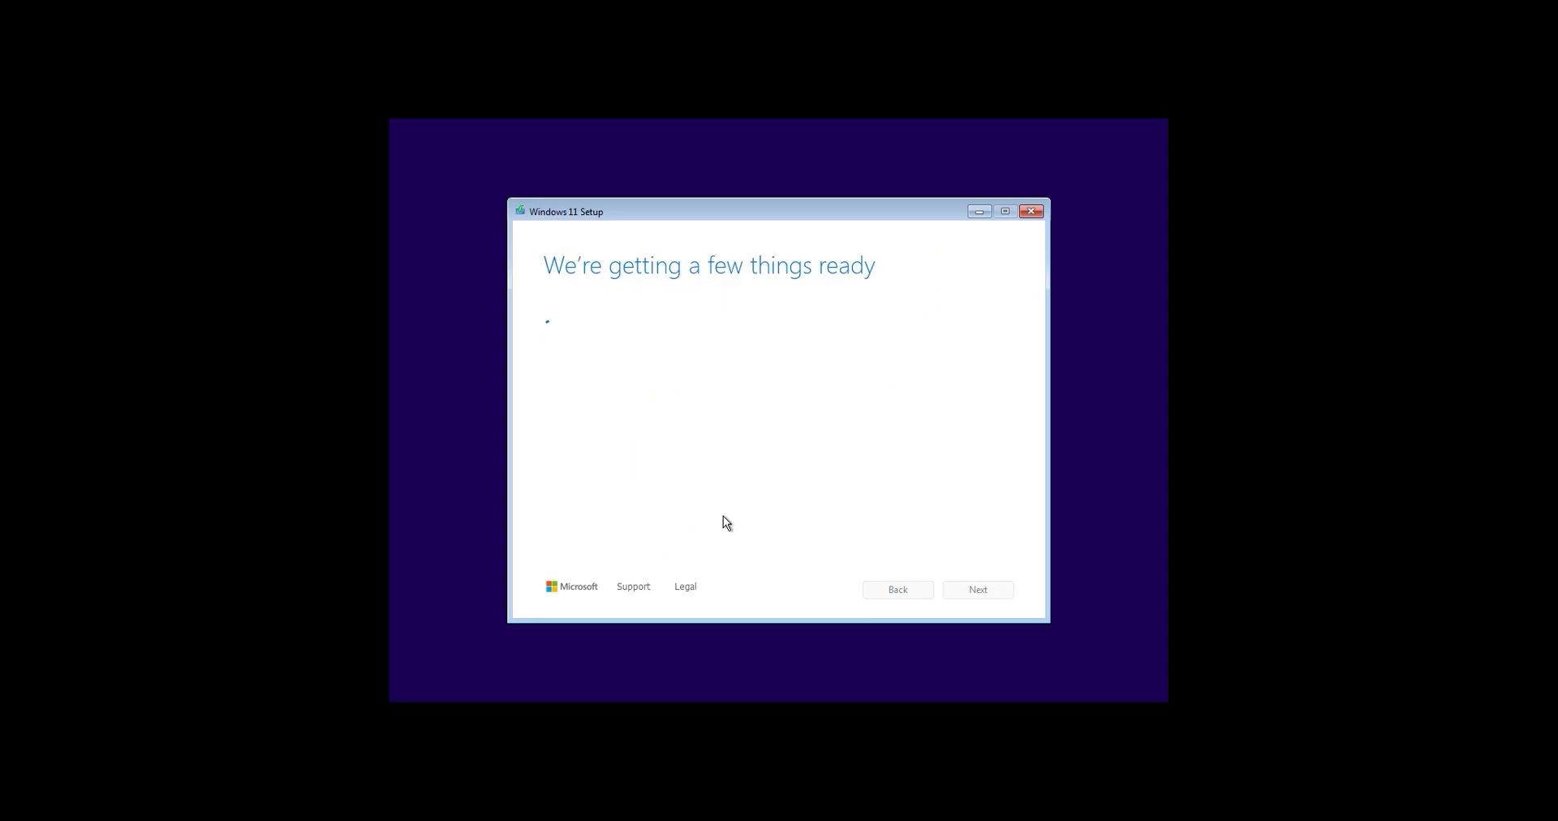
pyautogui.moveTo(1005, 357); pyautogui.dragTo(820, 407)
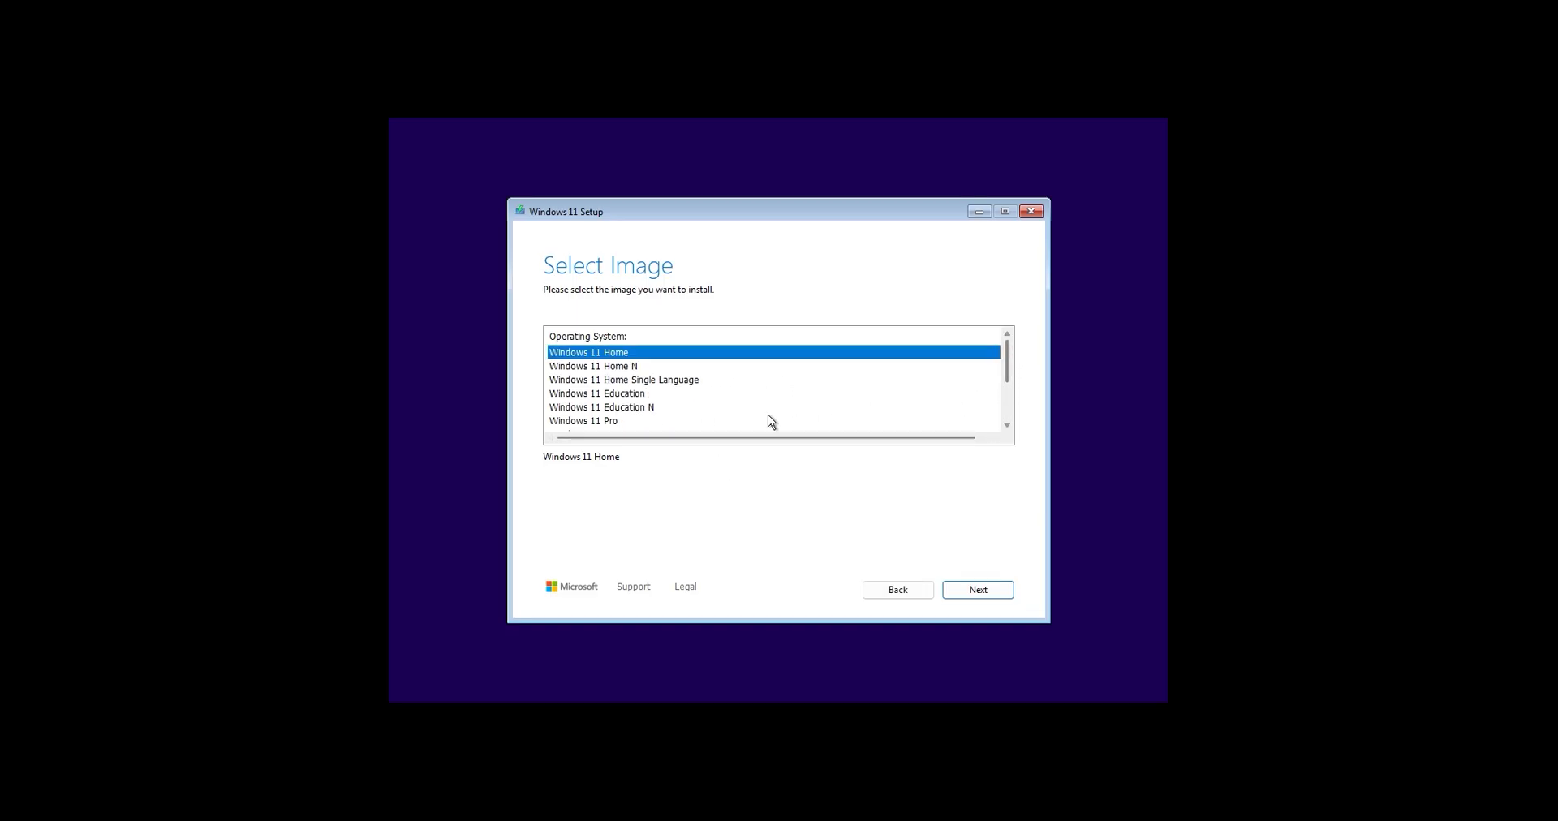
pyautogui.click(610, 421)
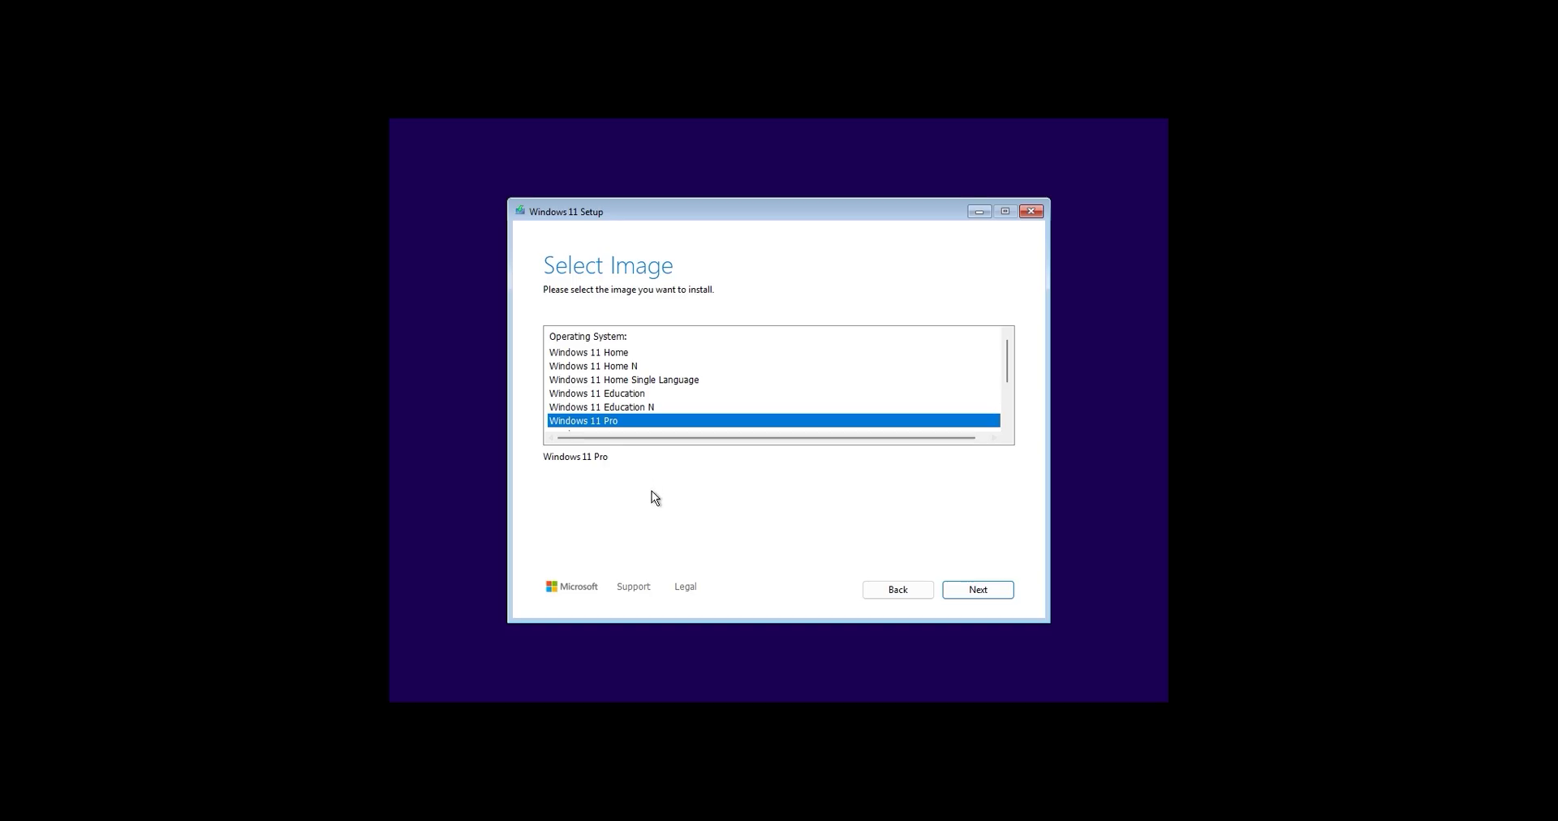
pyautogui.click(978, 590)
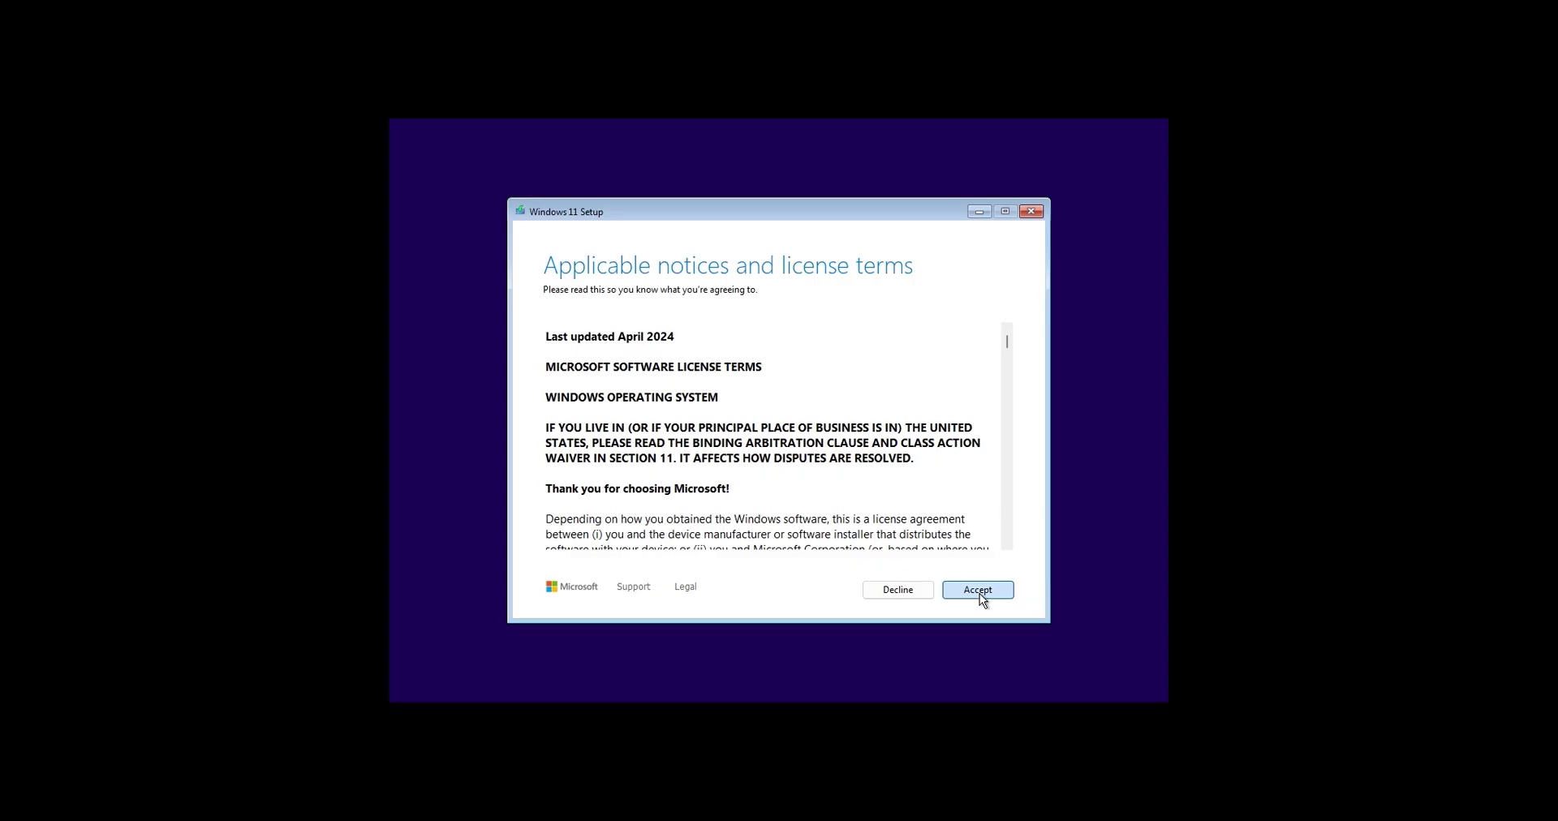
# - Accept the Windows 11 license terms
pyautogui.click(980, 593)
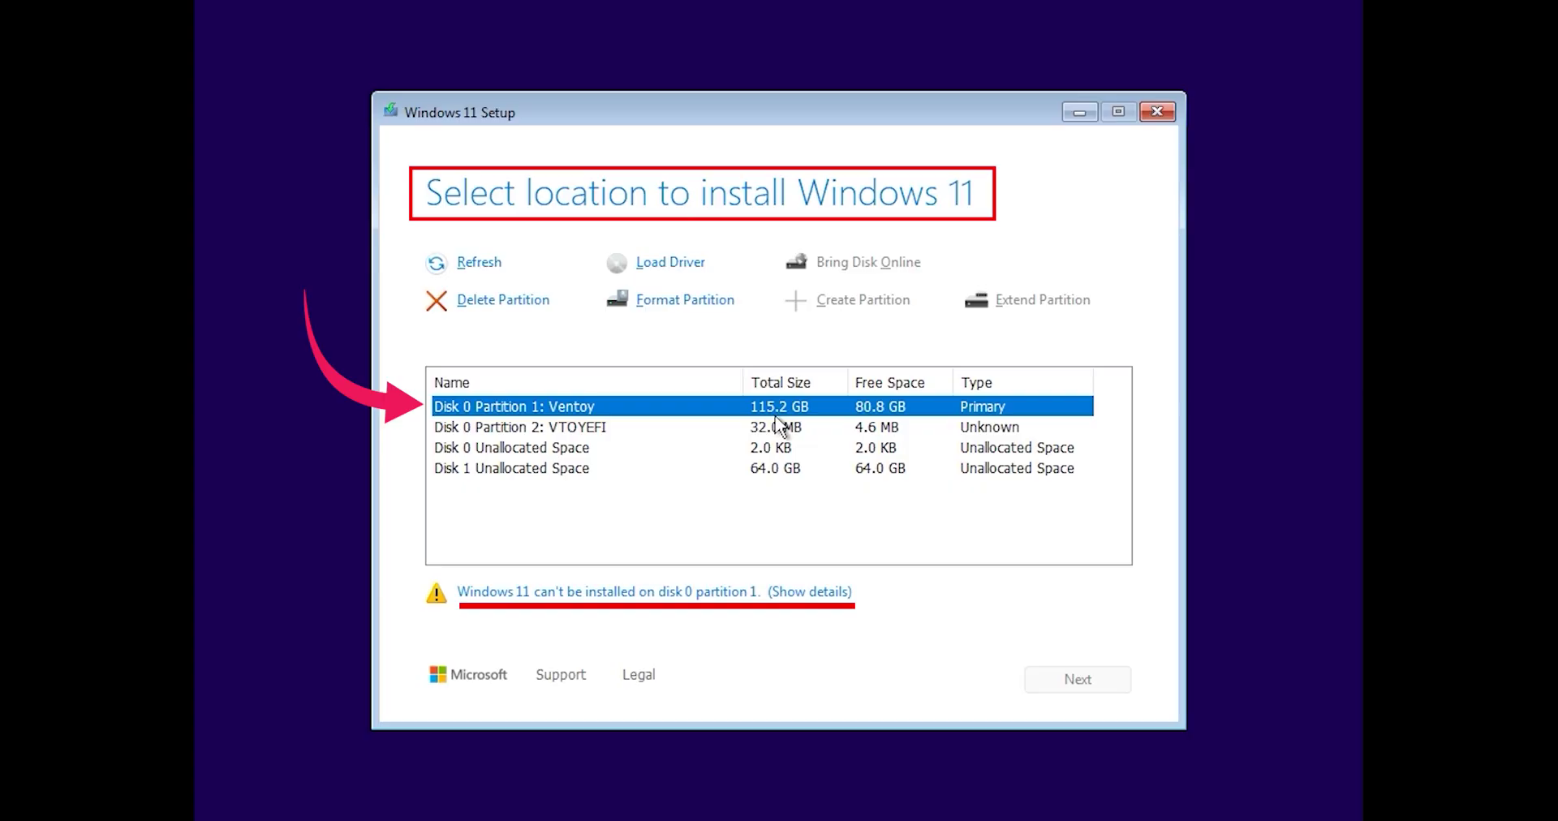
# - Choose Disk 1's 64.0 GB unallocated space as the install location
pyautogui.click(567, 428)
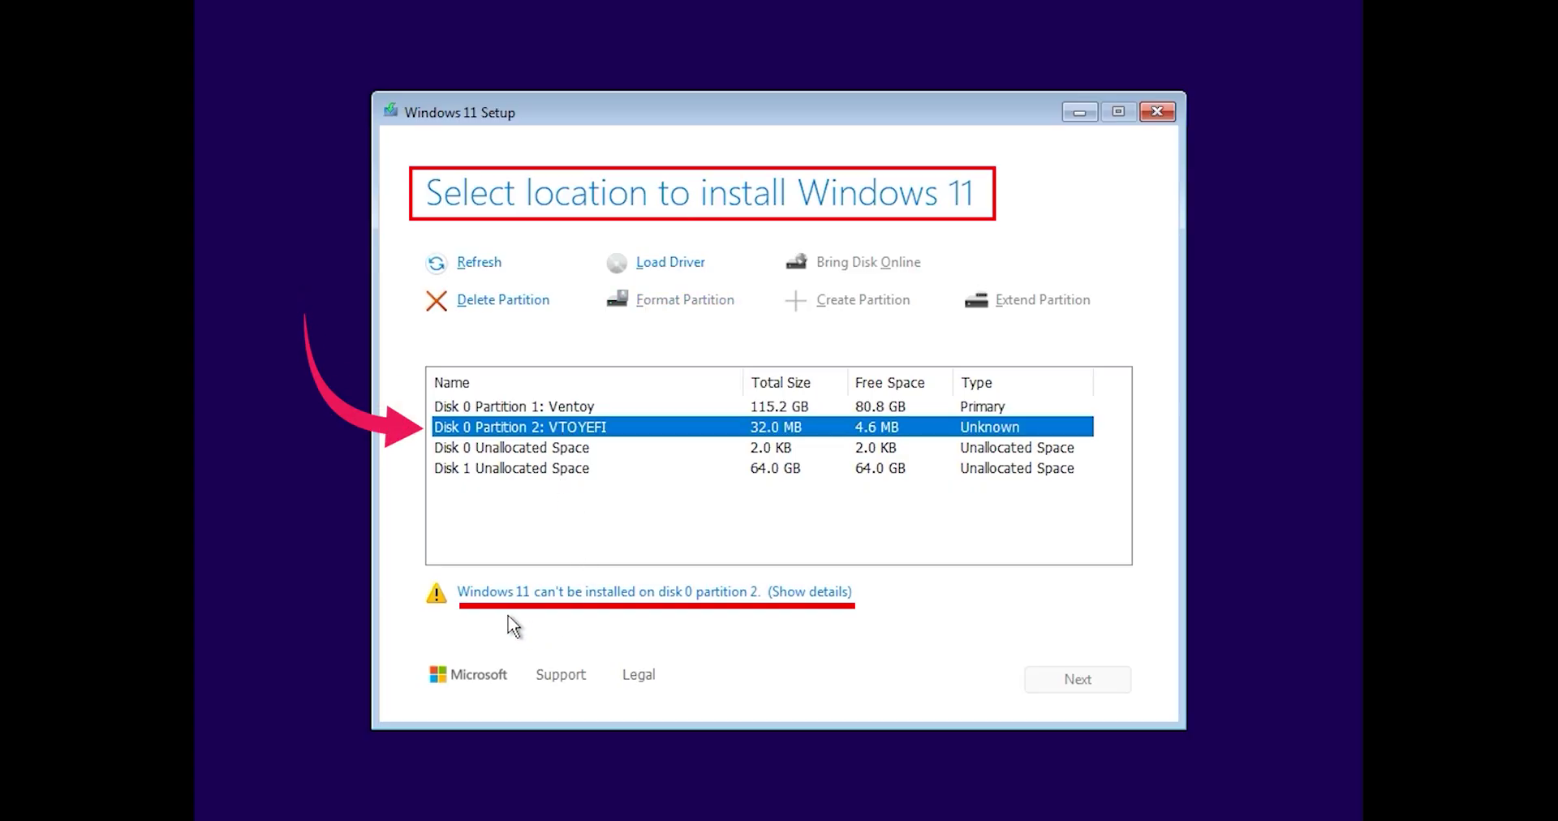
pyautogui.click(561, 449)
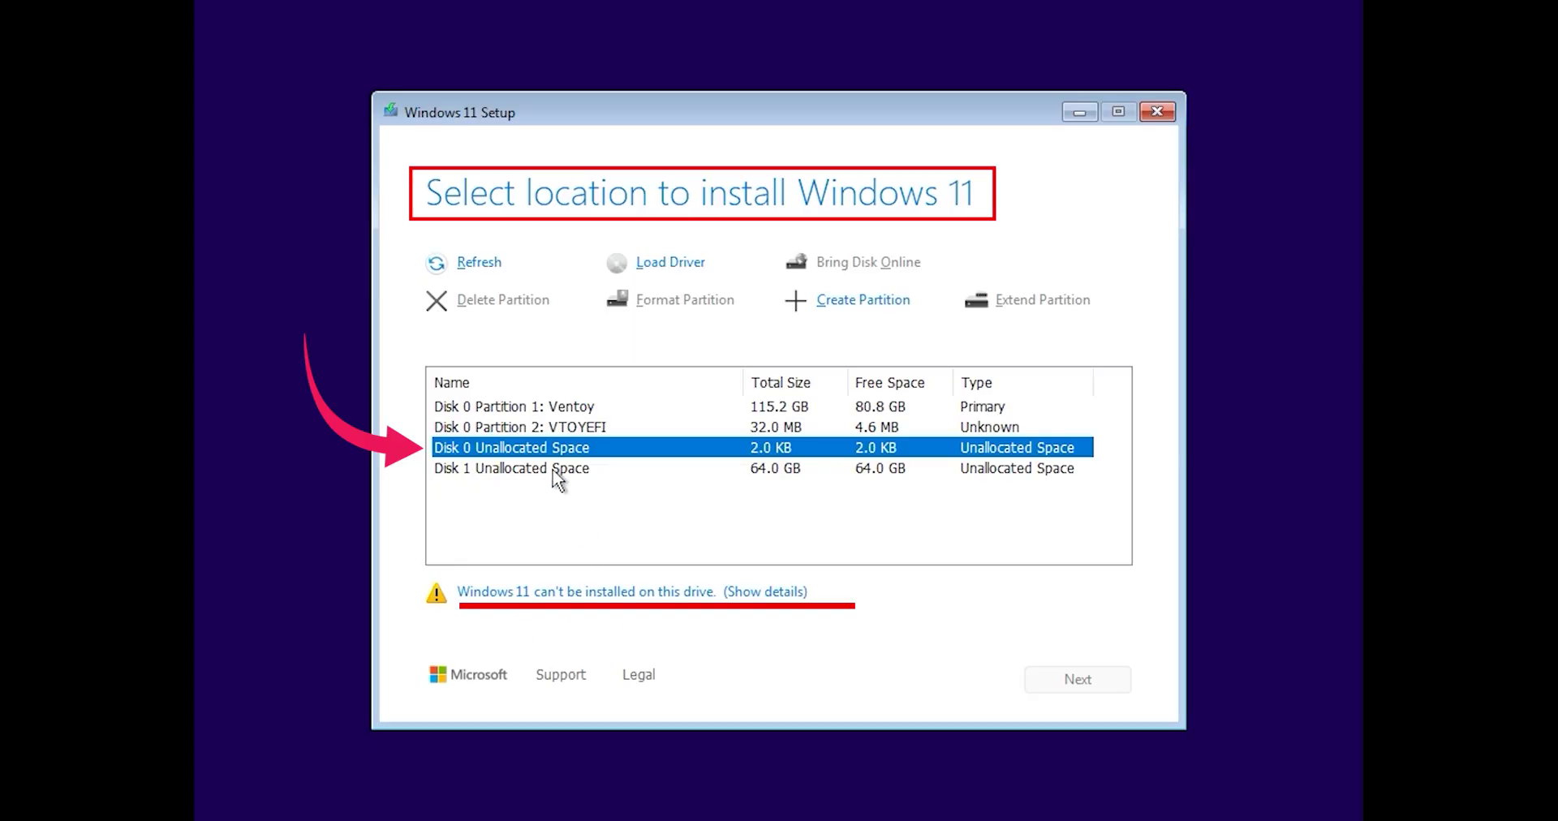
pyautogui.click(553, 469)
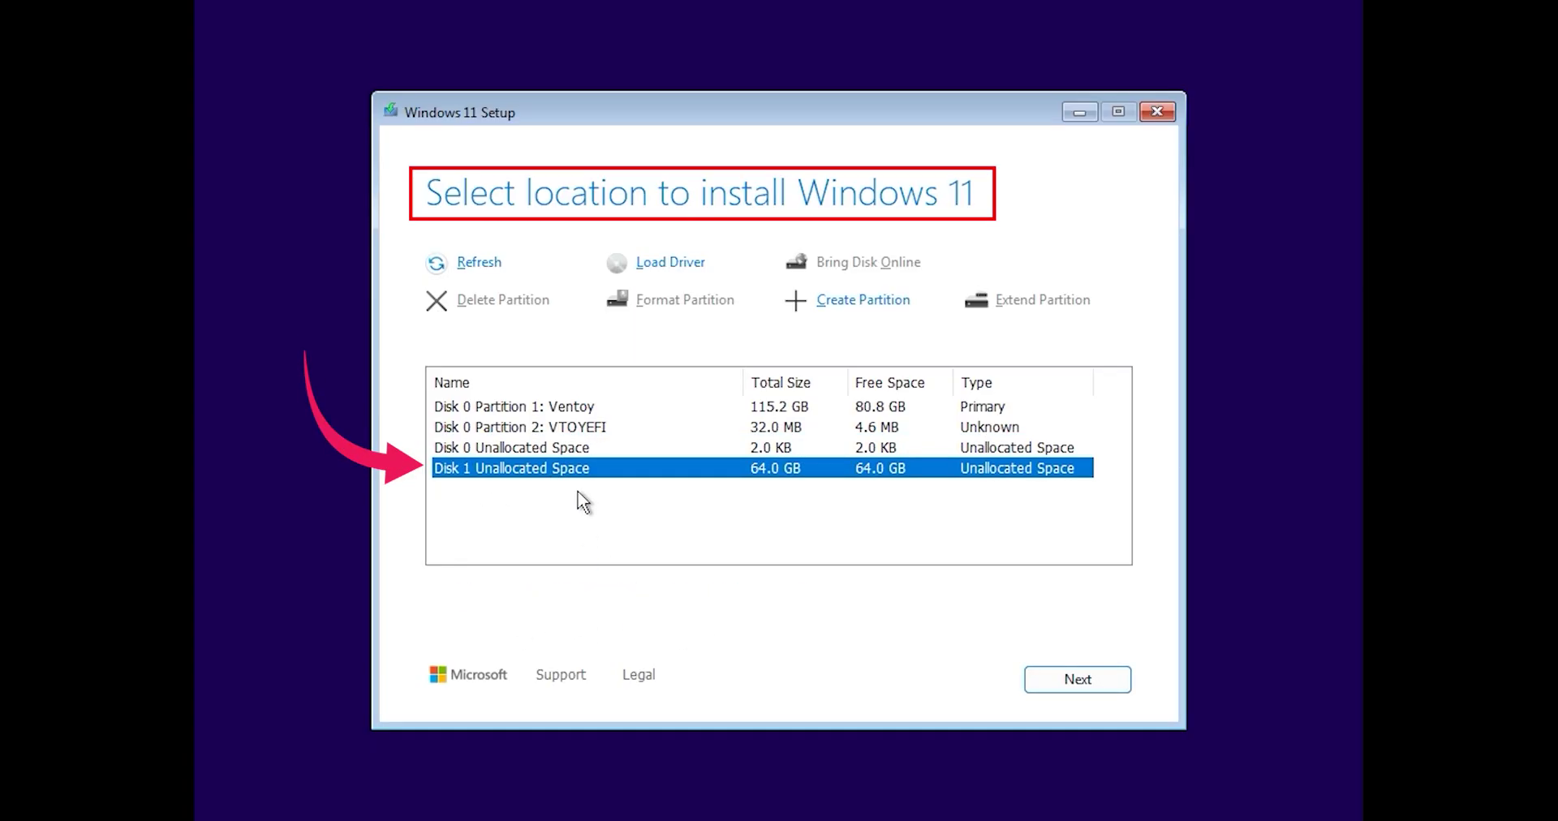
pyautogui.click(1080, 684)
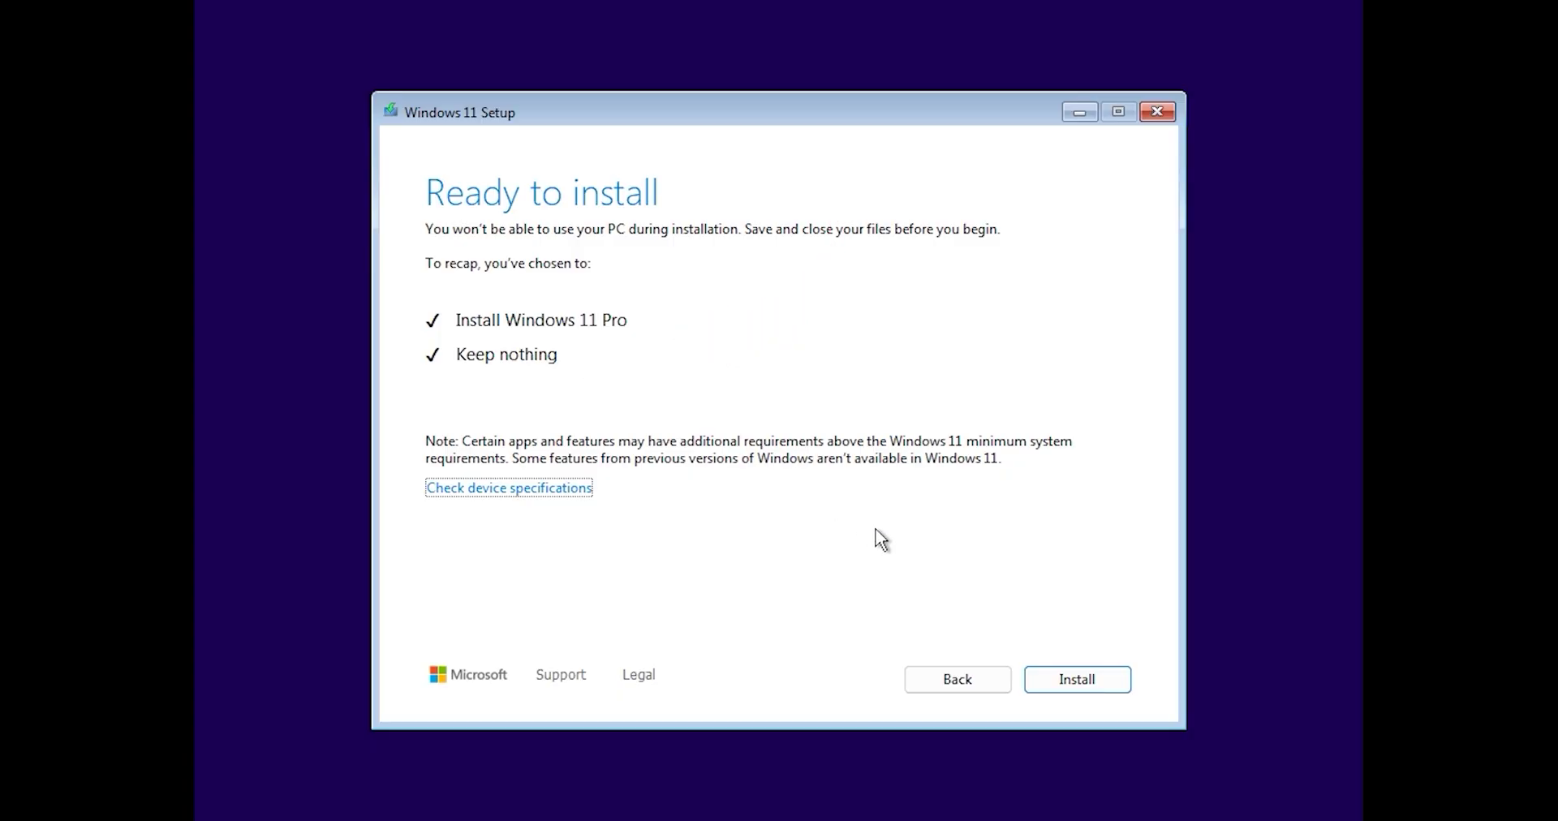
# - Start installing Windows 11 Pro
pyautogui.click(1069, 678)
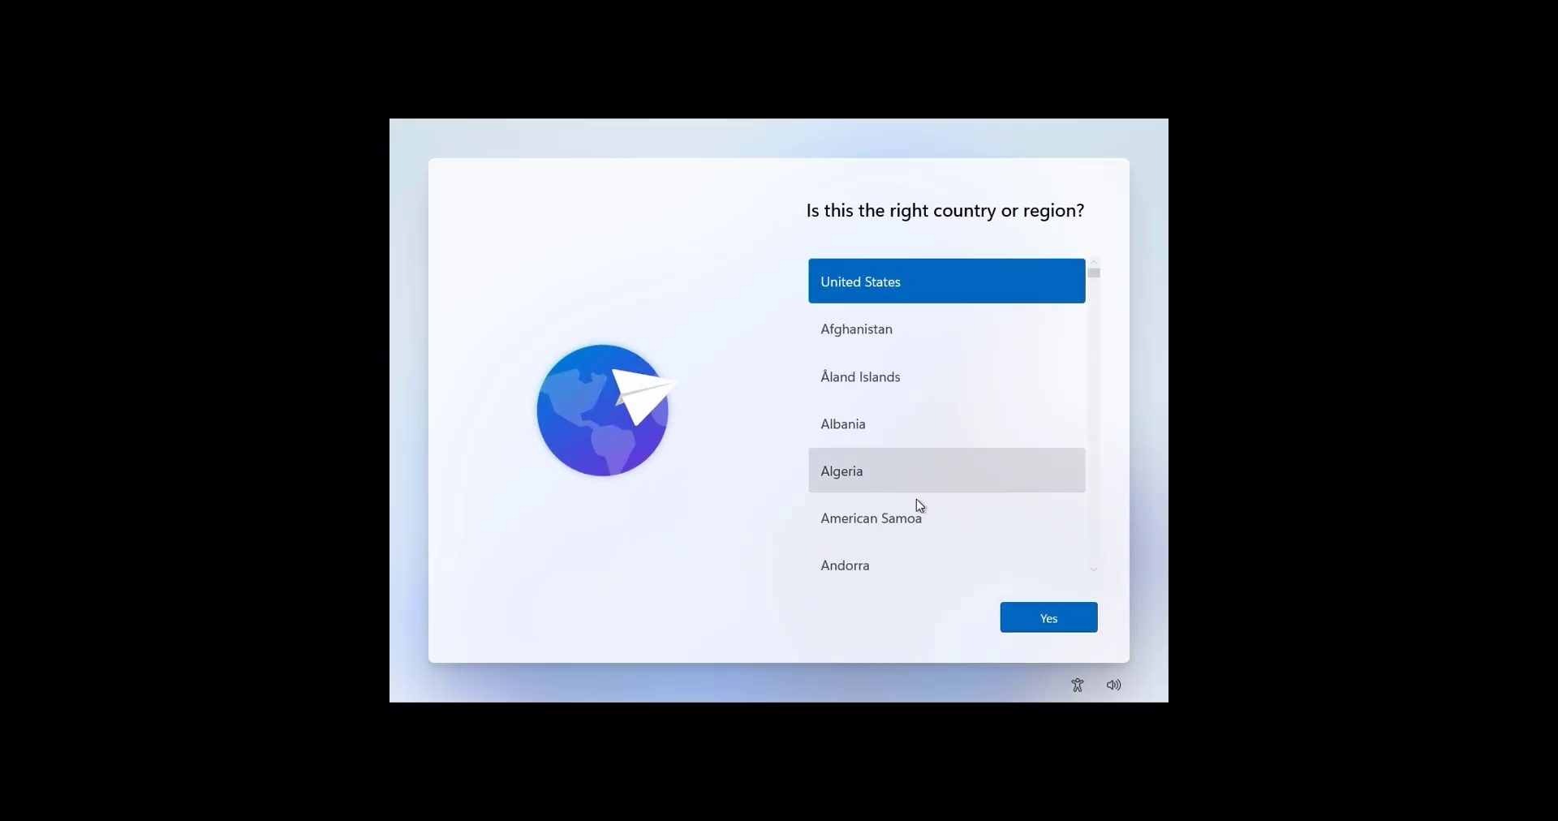
# - Confirm United States and the US keyboard layout, with no second layout
pyautogui.click(1047, 623)
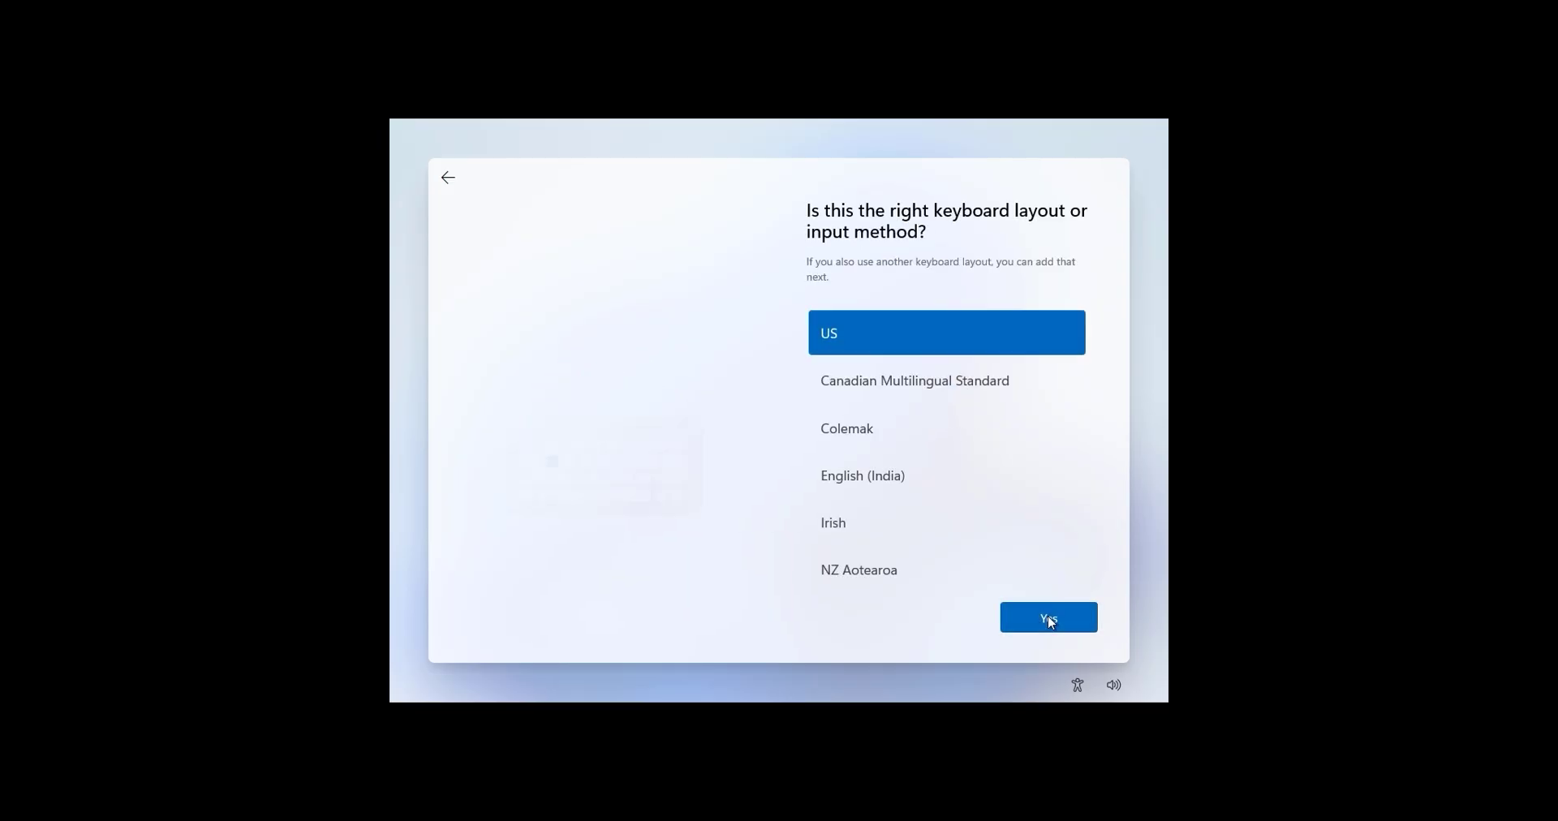
pyautogui.click(1048, 618)
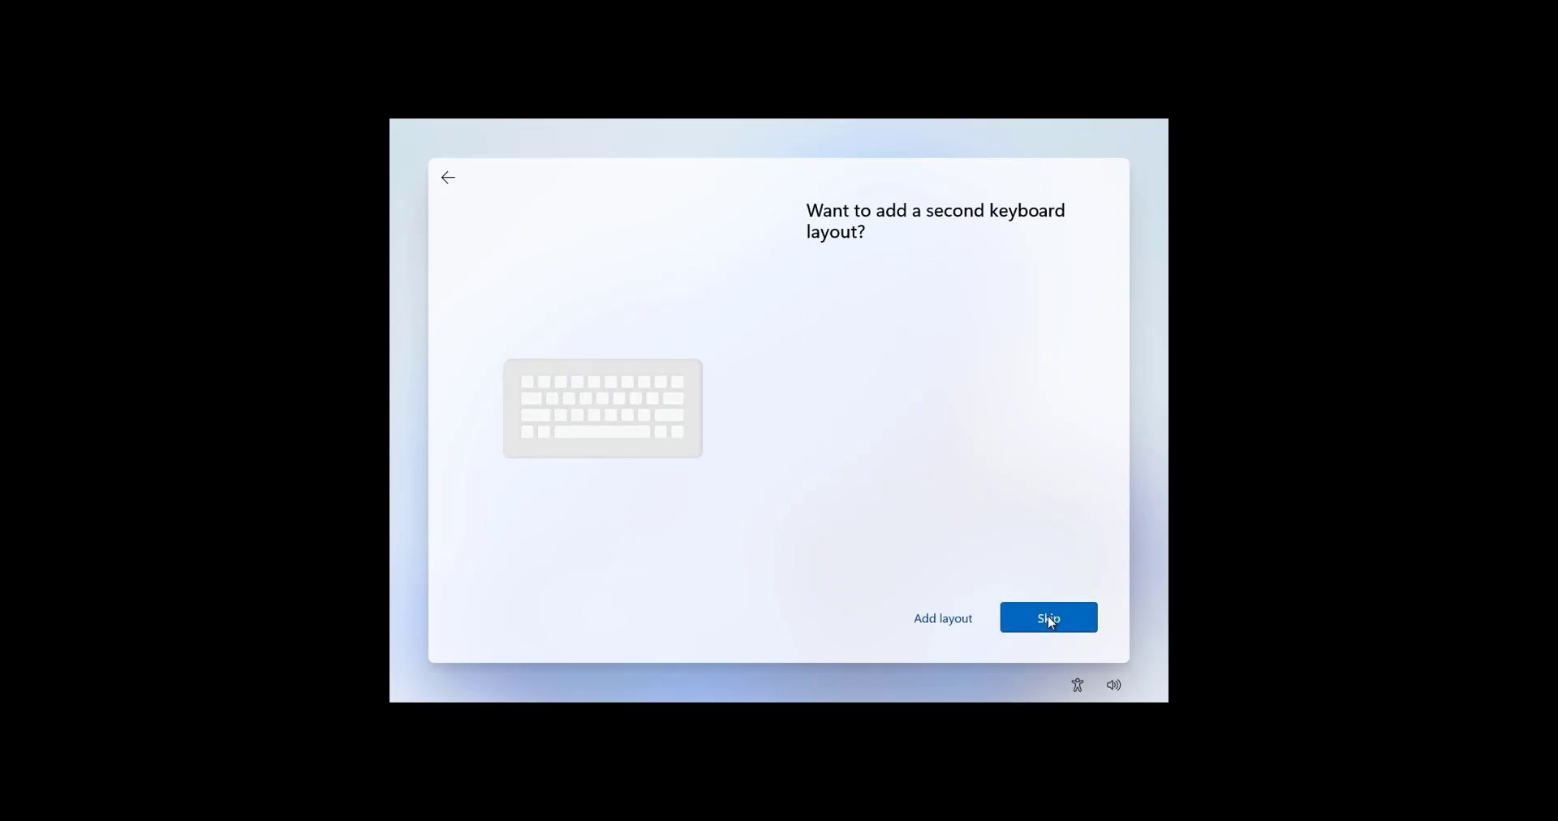
pyautogui.click(1049, 617)
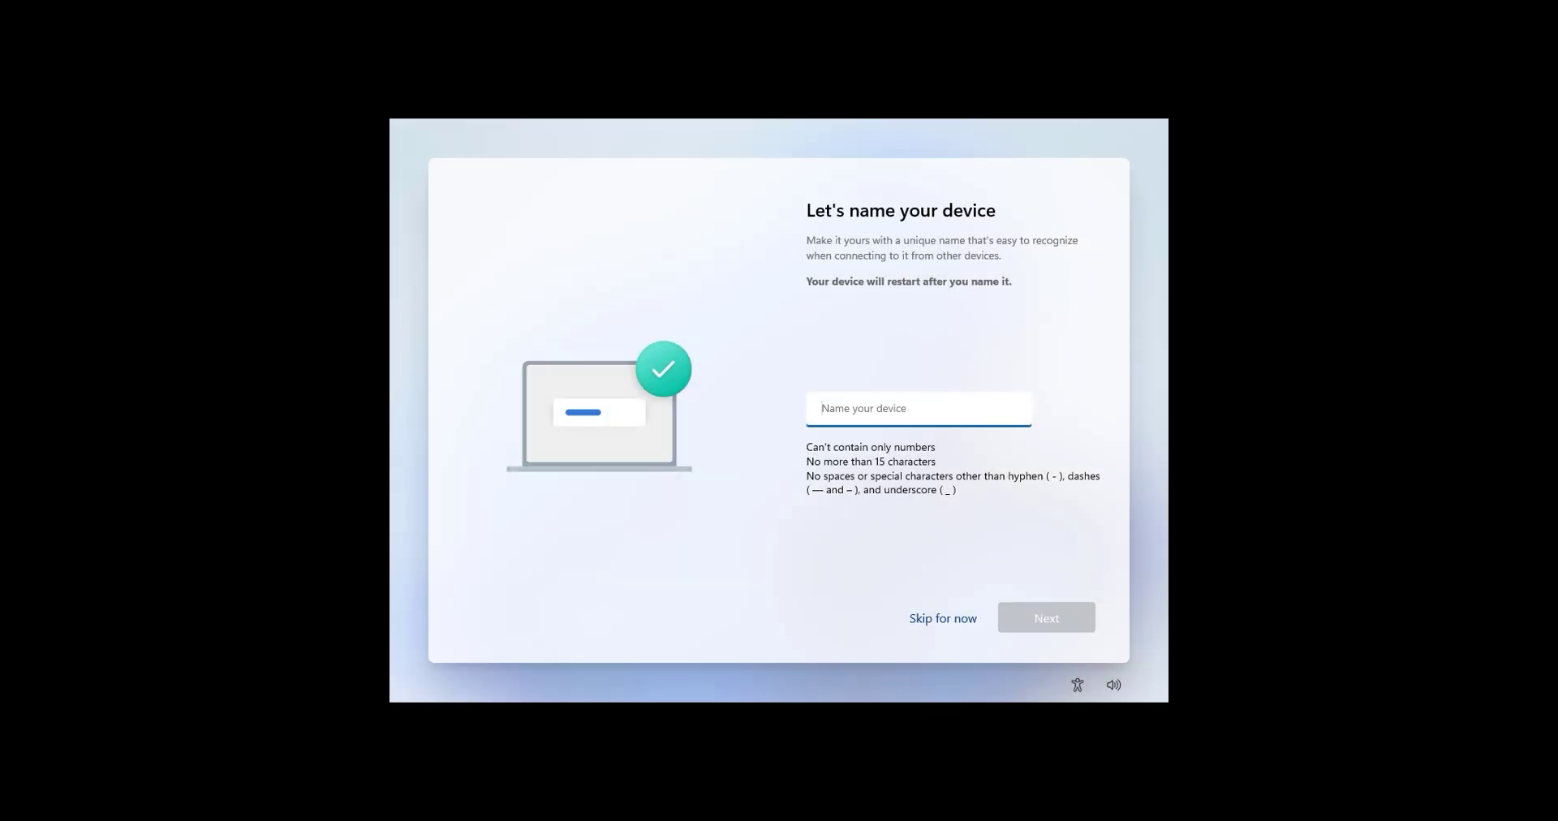
# - Enter a new name for the device and confirm it
pyautogui.write('Max-1')
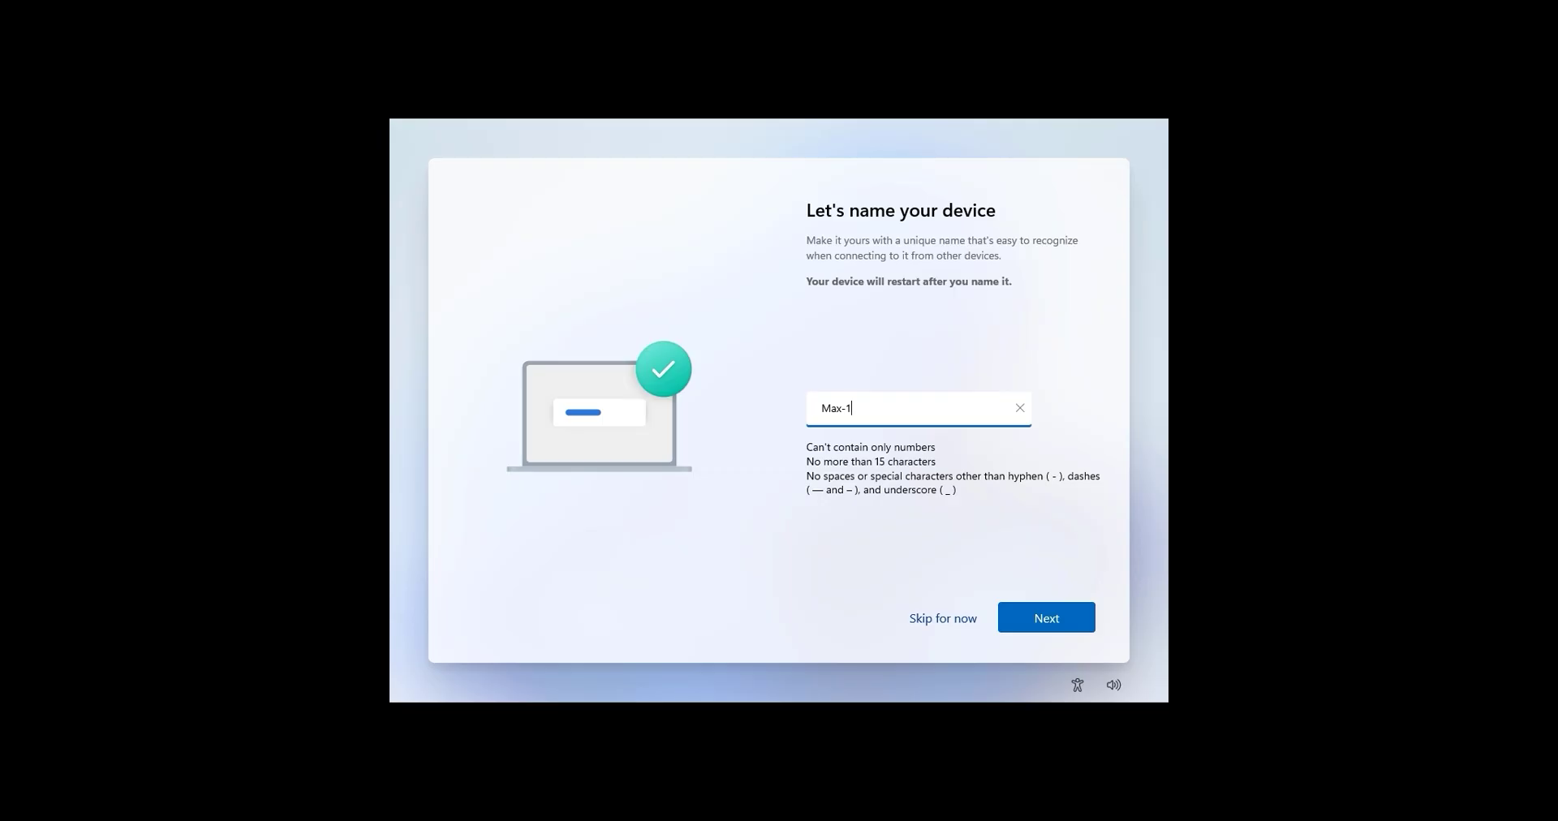
pyautogui.click(1052, 616)
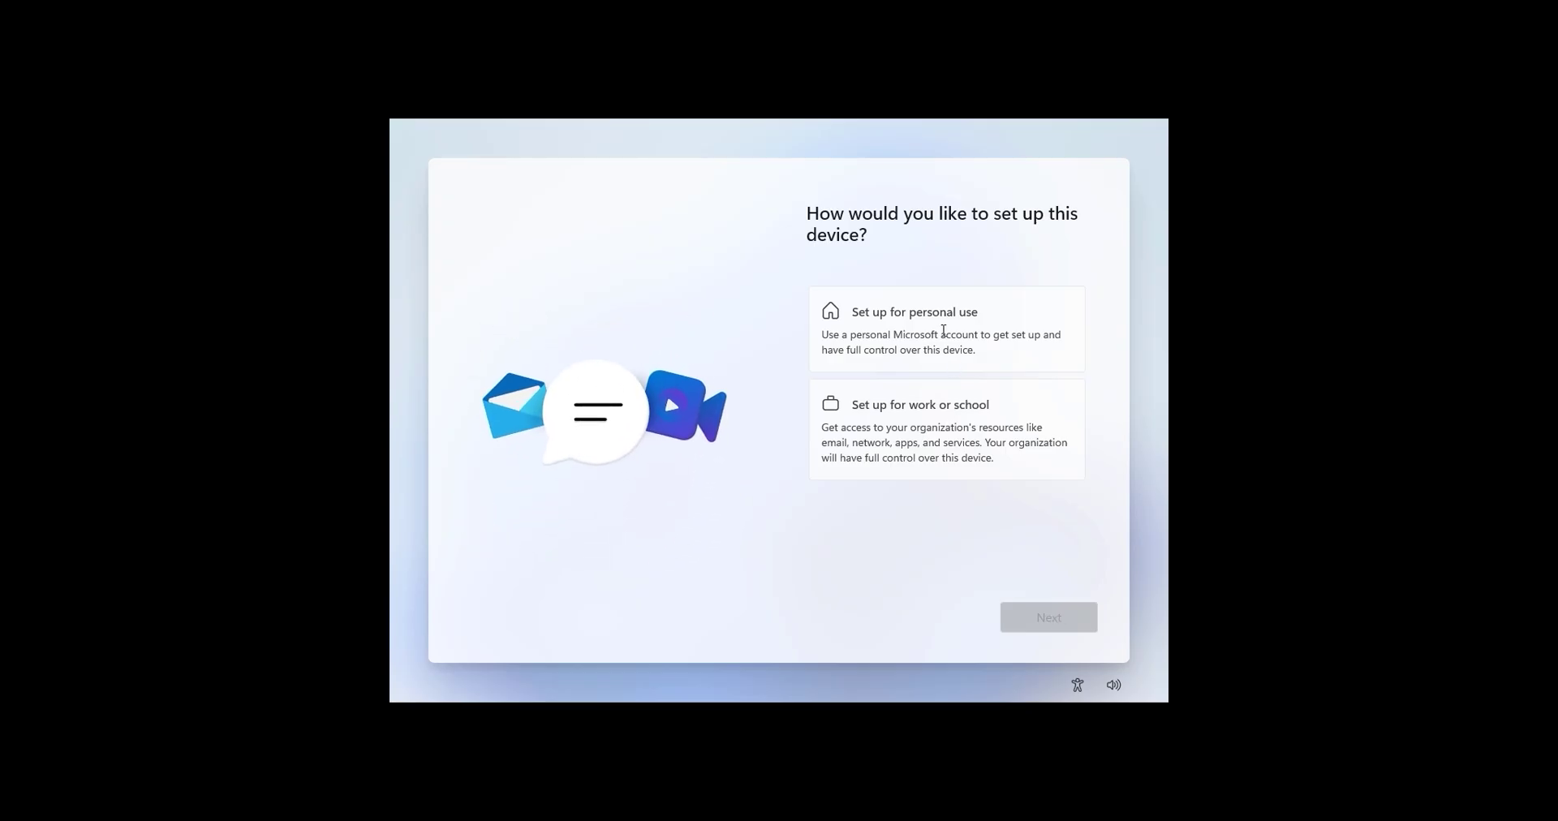
# - Choose Set up for personal use and continue
pyautogui.click(943, 345)
pyautogui.click(1068, 627)
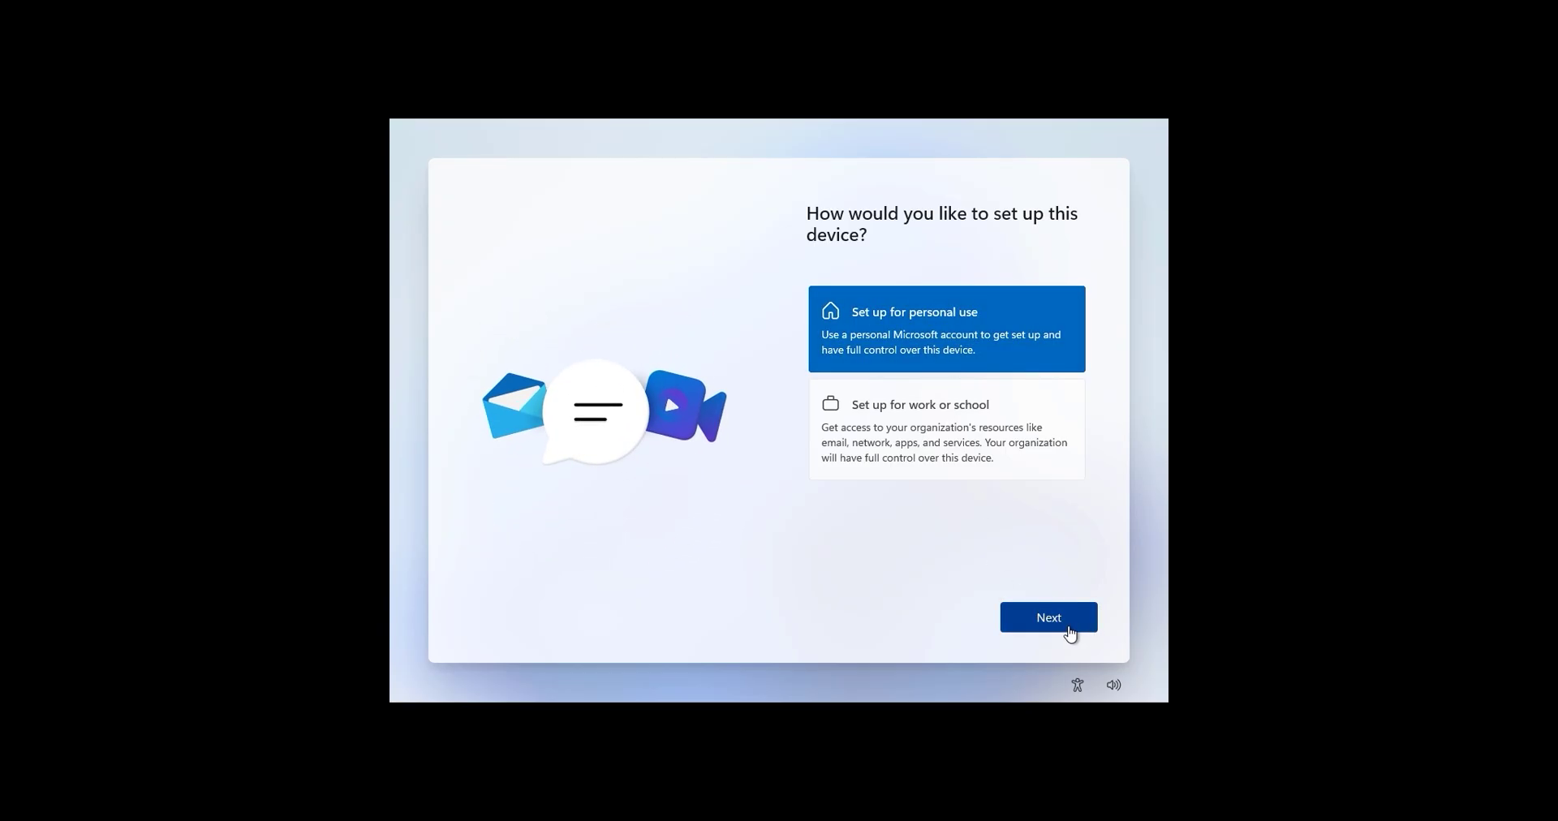
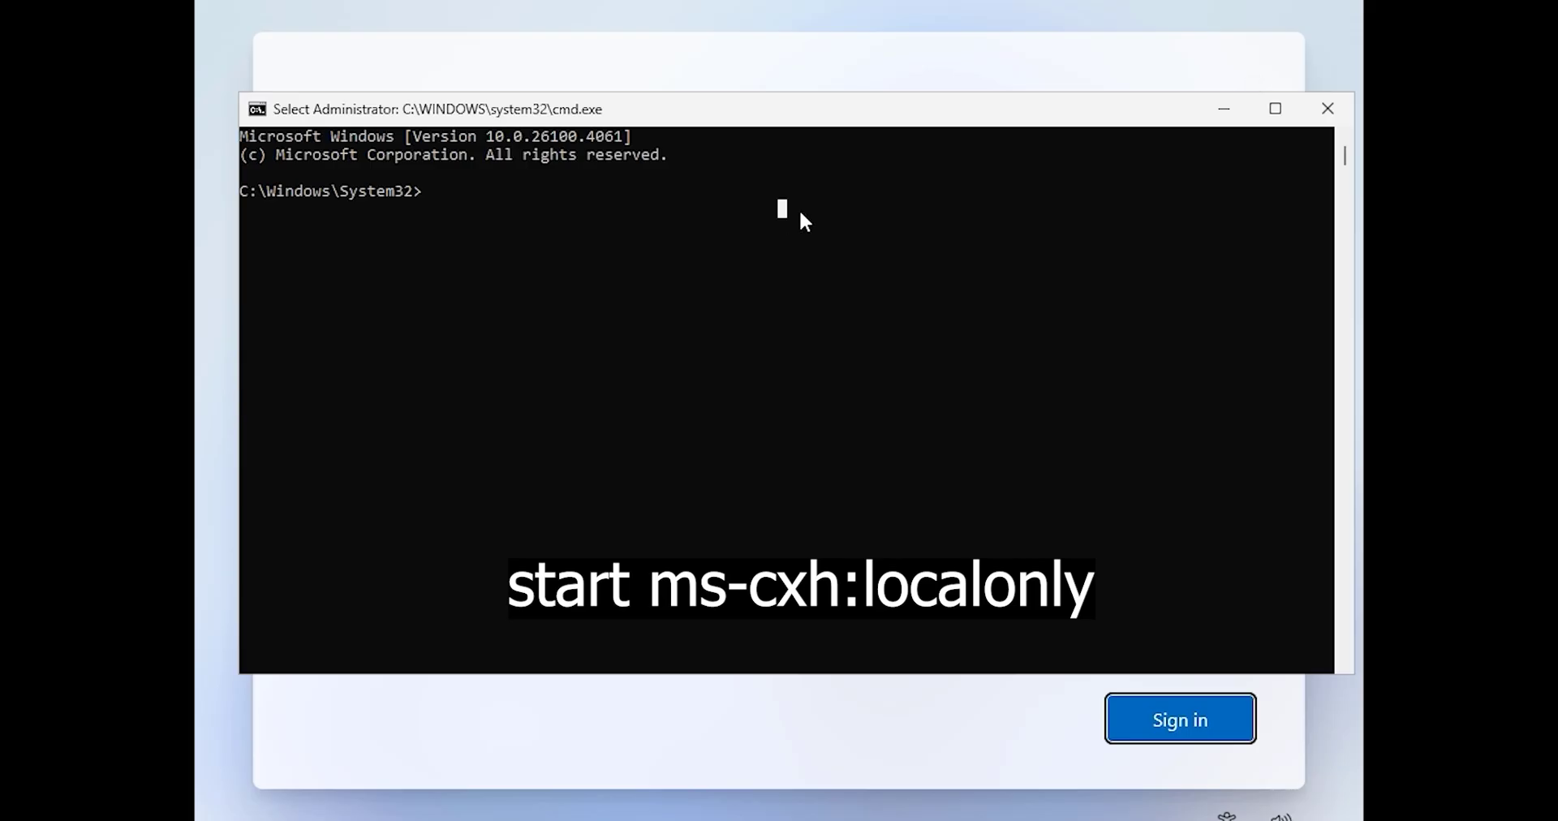
# - Type the command start ms-cxh:localonly into the administrator Command Prompt
pyautogui.write('ms-cxh')
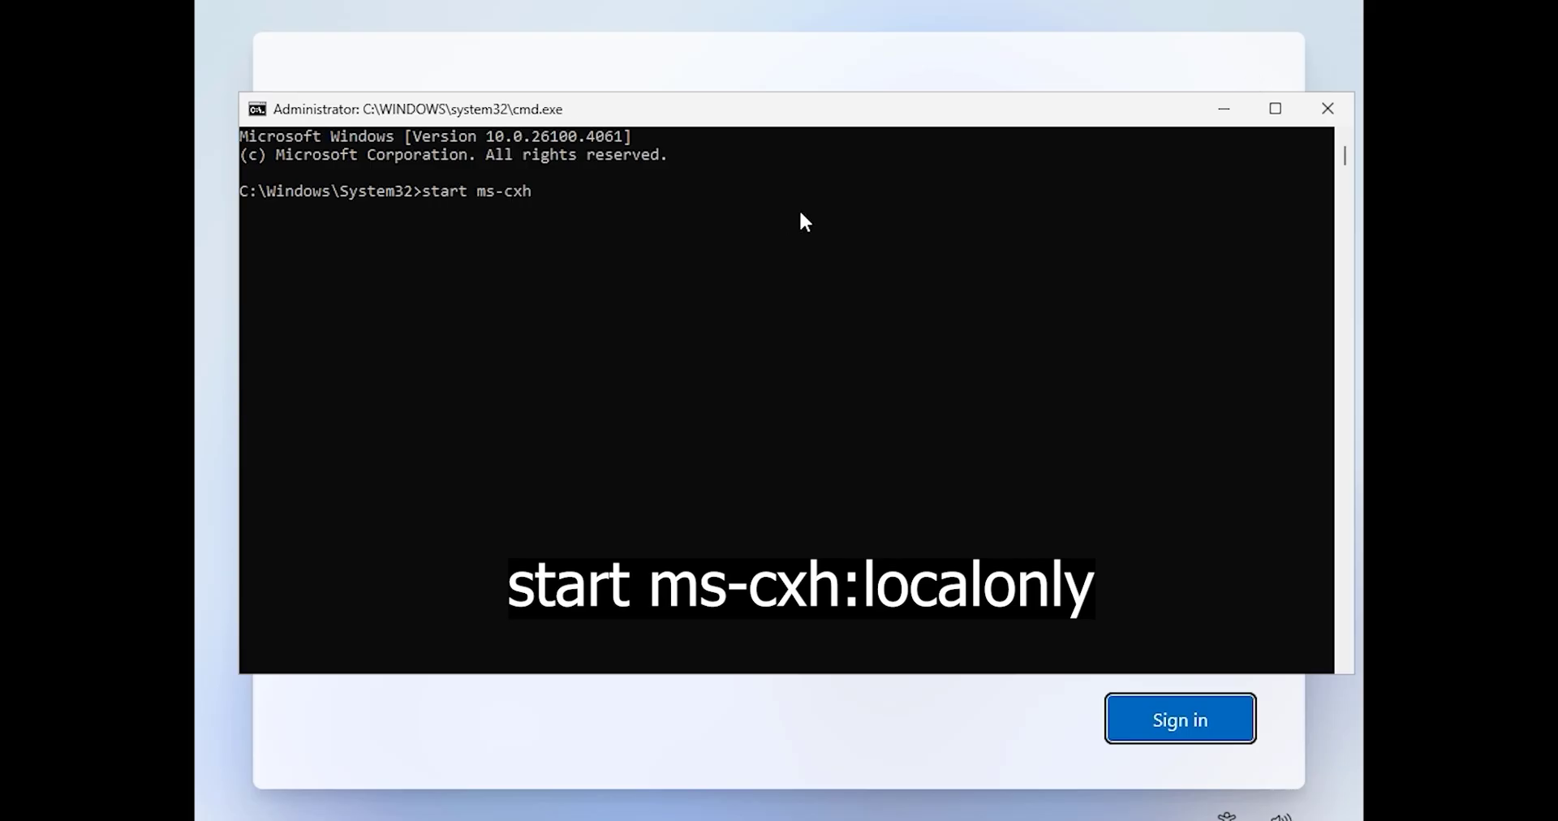
pyautogui.write(':localonly')
# - Run start ms-cxh:localonly to open the Create a user for this PC dialog
pyautogui.press('Return')
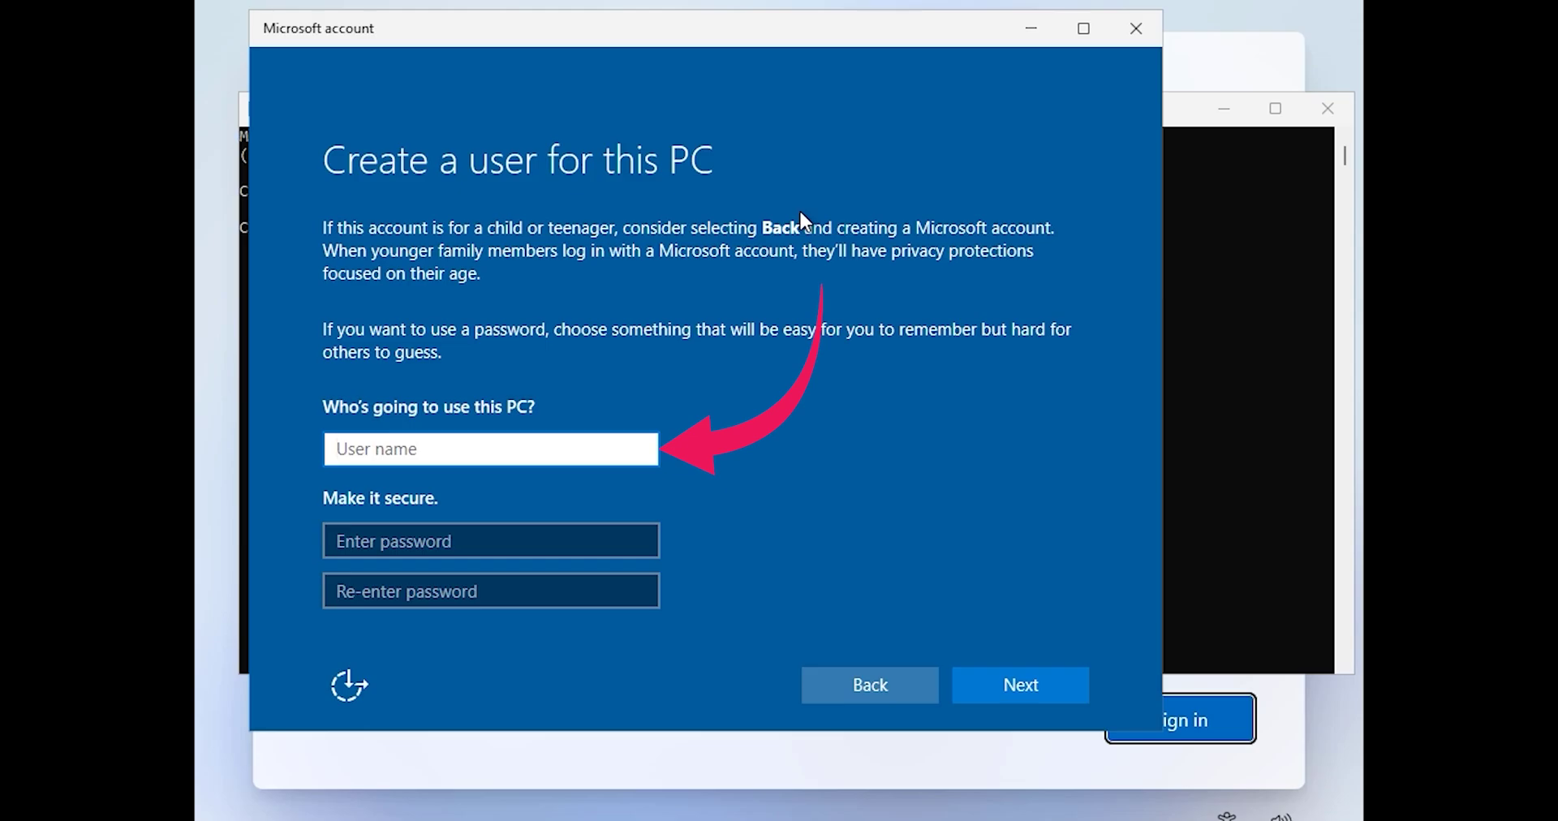
# - Create local user Max-2 with both password boxes left empty and continue
pyautogui.write('Max-2')
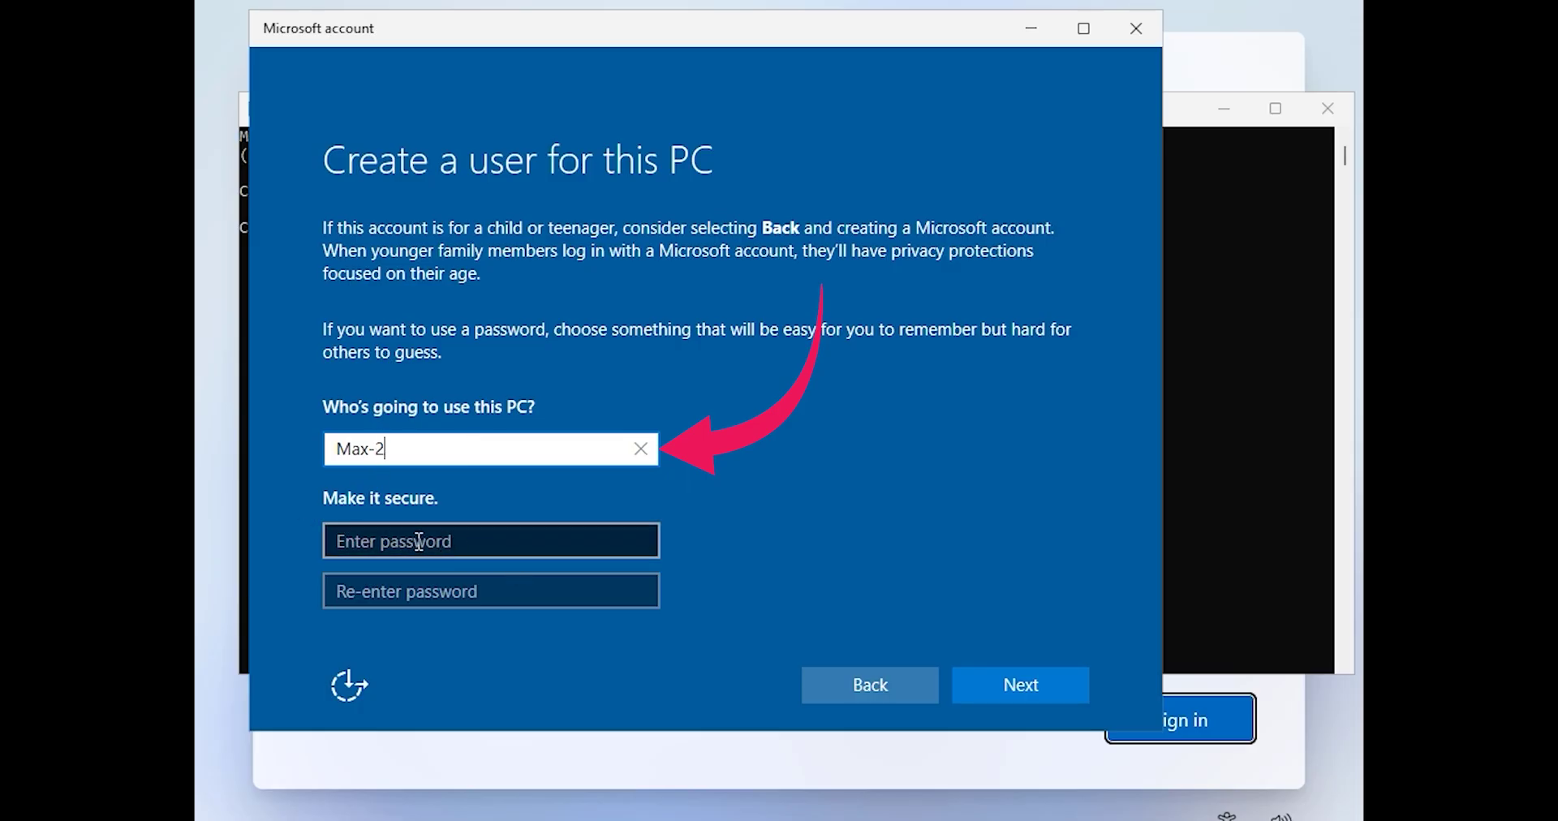
pyautogui.click(843, 577)
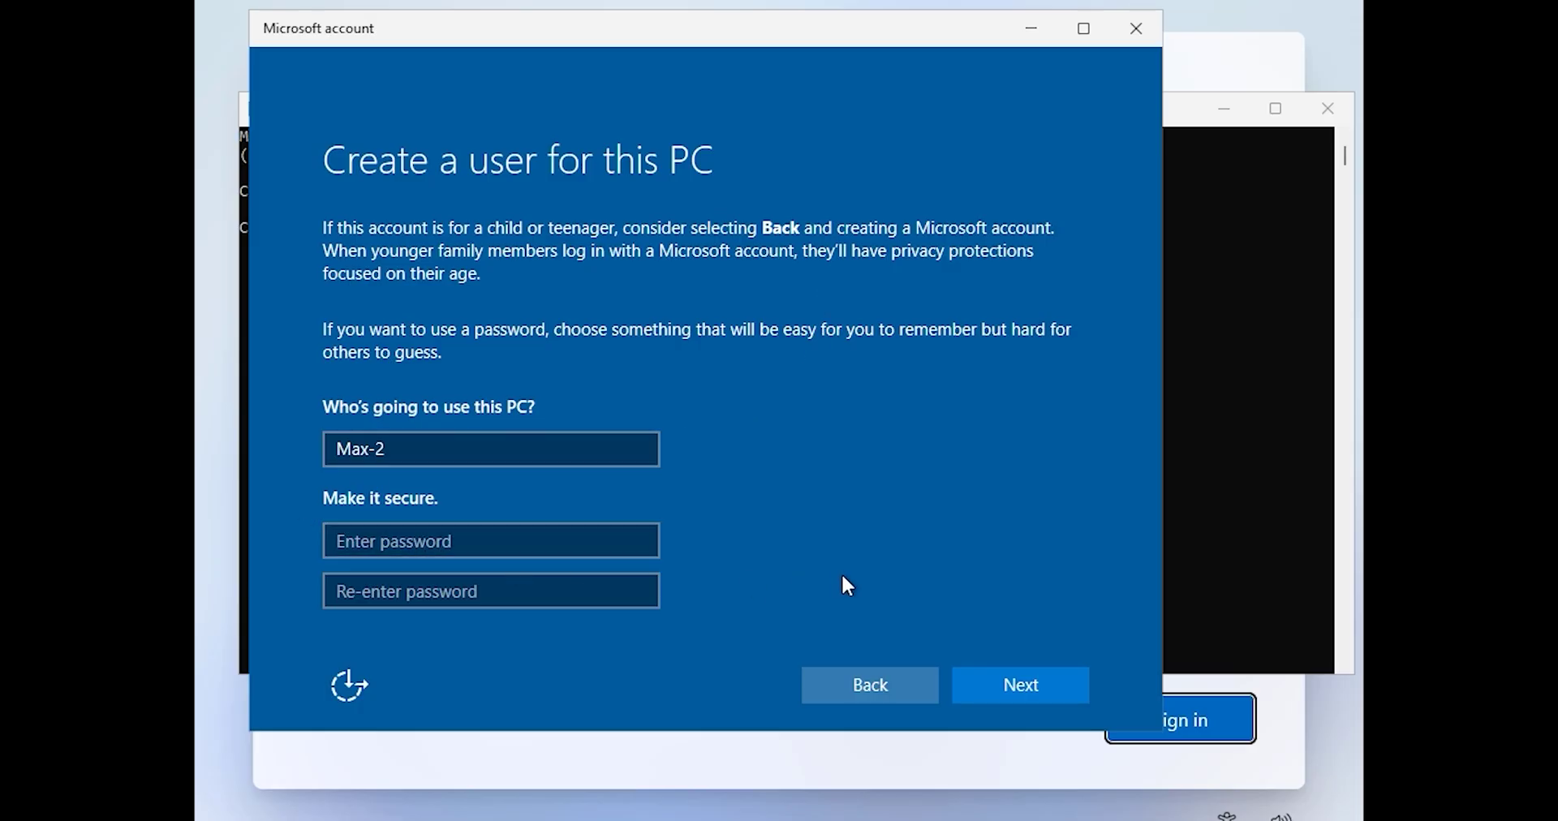
pyautogui.click(1010, 688)
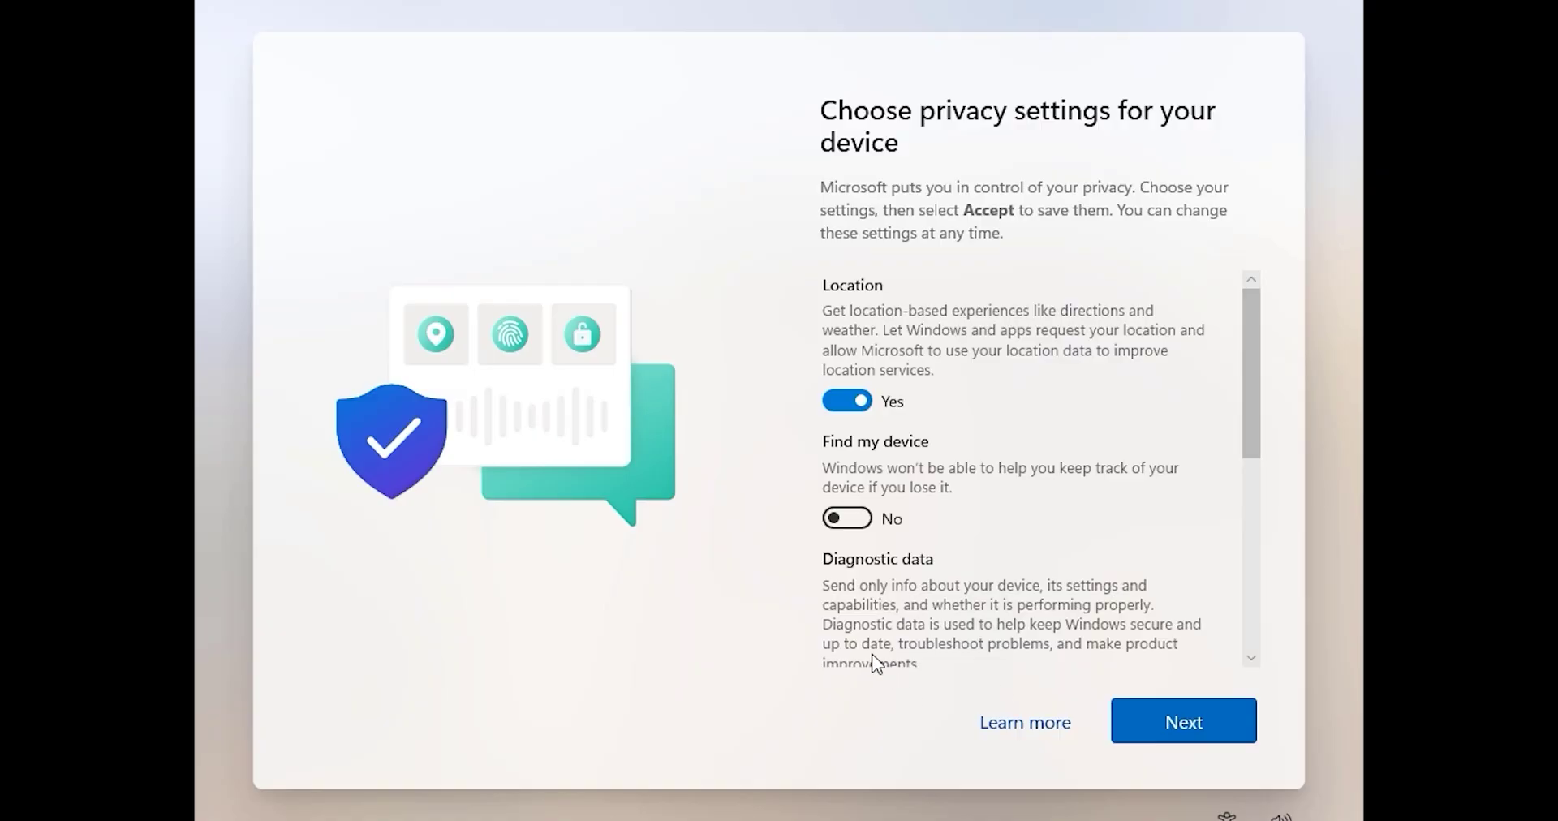
# - Accept the default privacy settings to complete setup and reach the desktop
pyautogui.click(1162, 709)
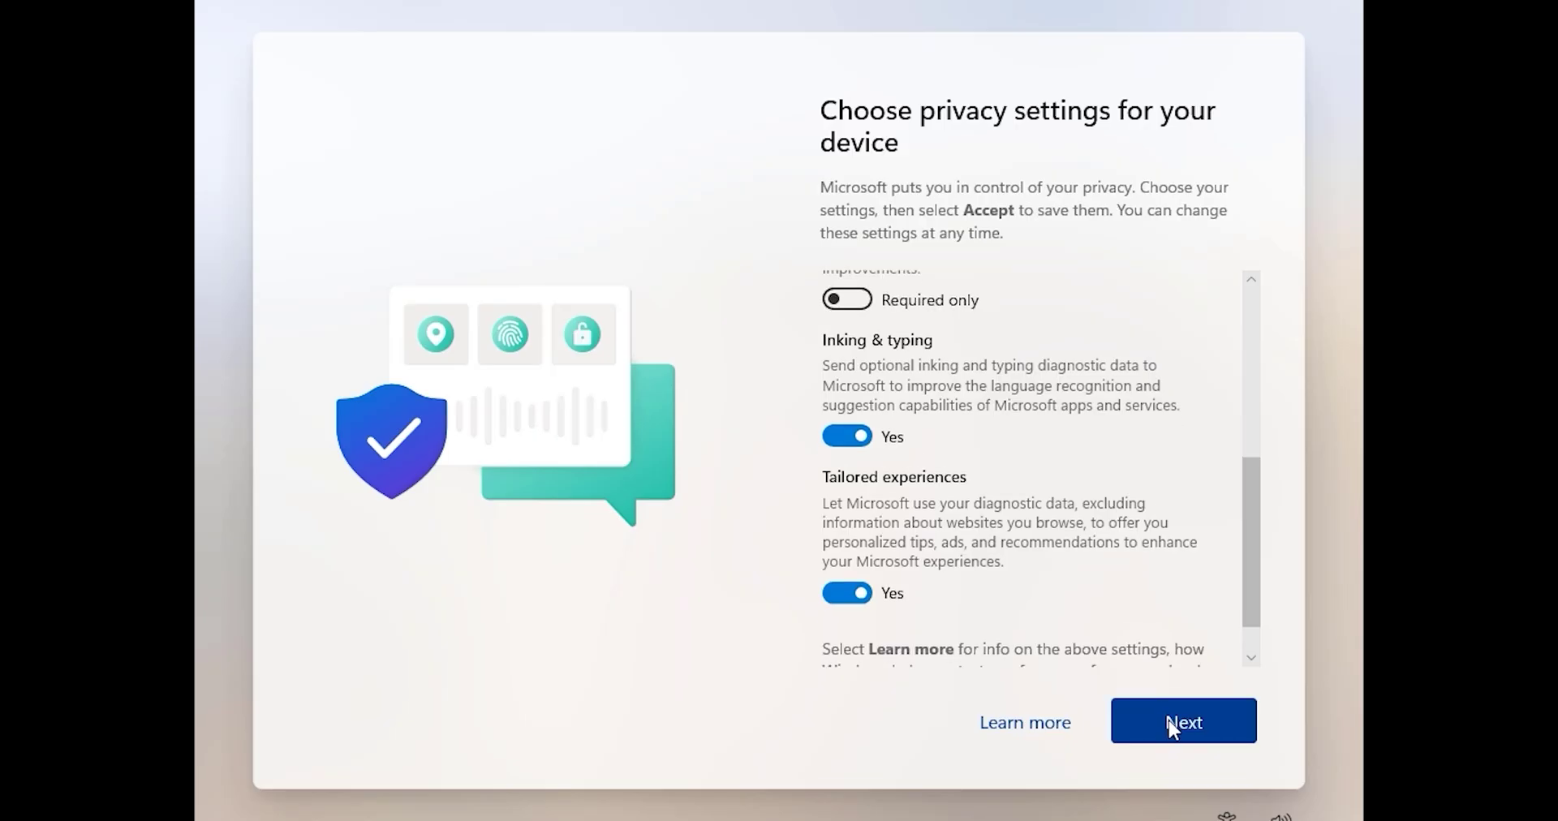
pyautogui.click(1169, 719)
pyautogui.click(1160, 719)
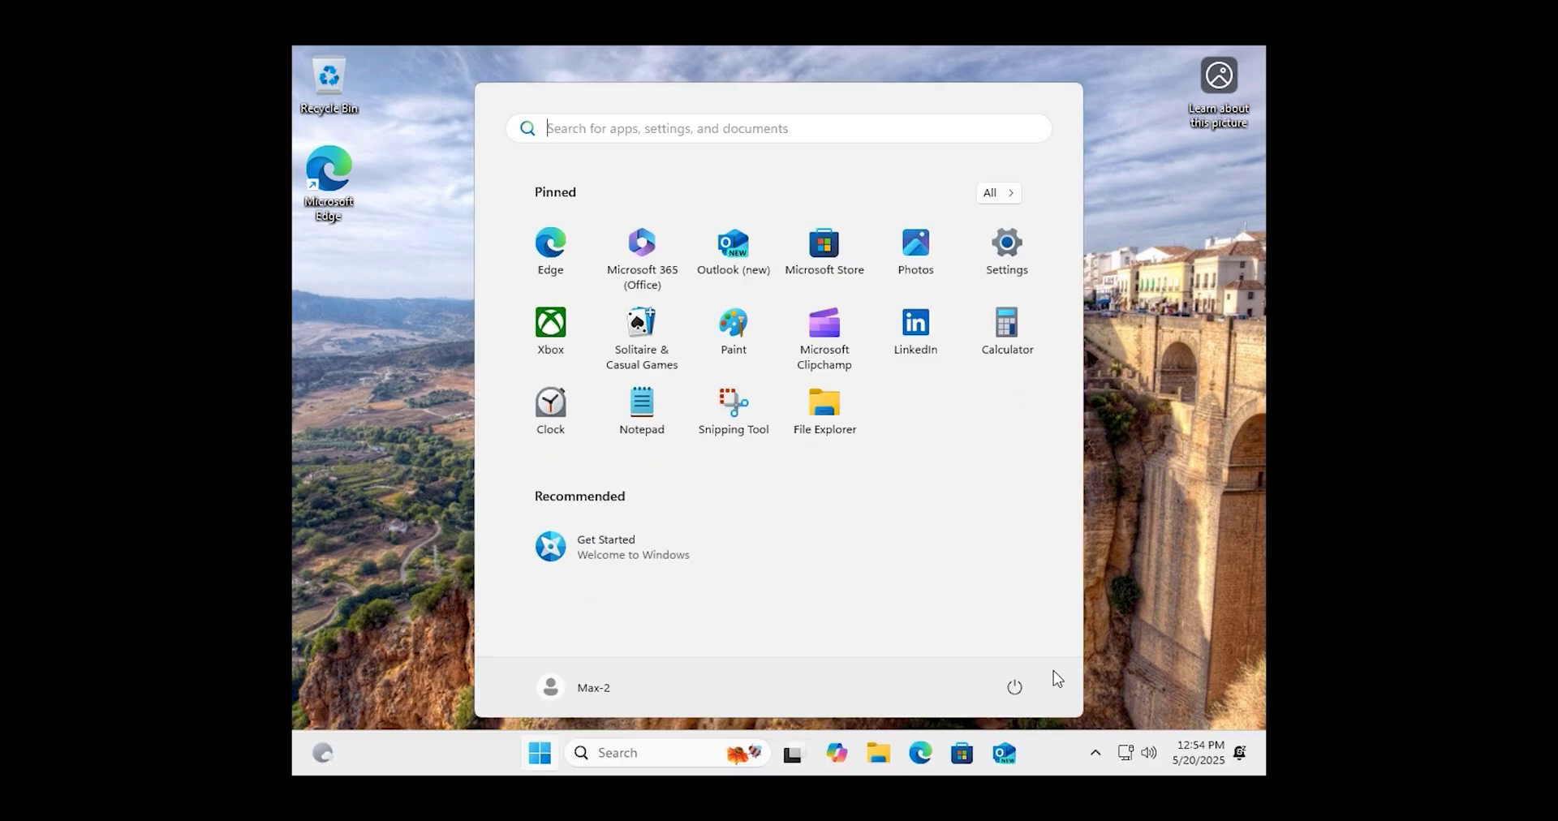
# - Confirm Start shows Local account, then search 'about' and scroll the About page
pyautogui.click(559, 691)
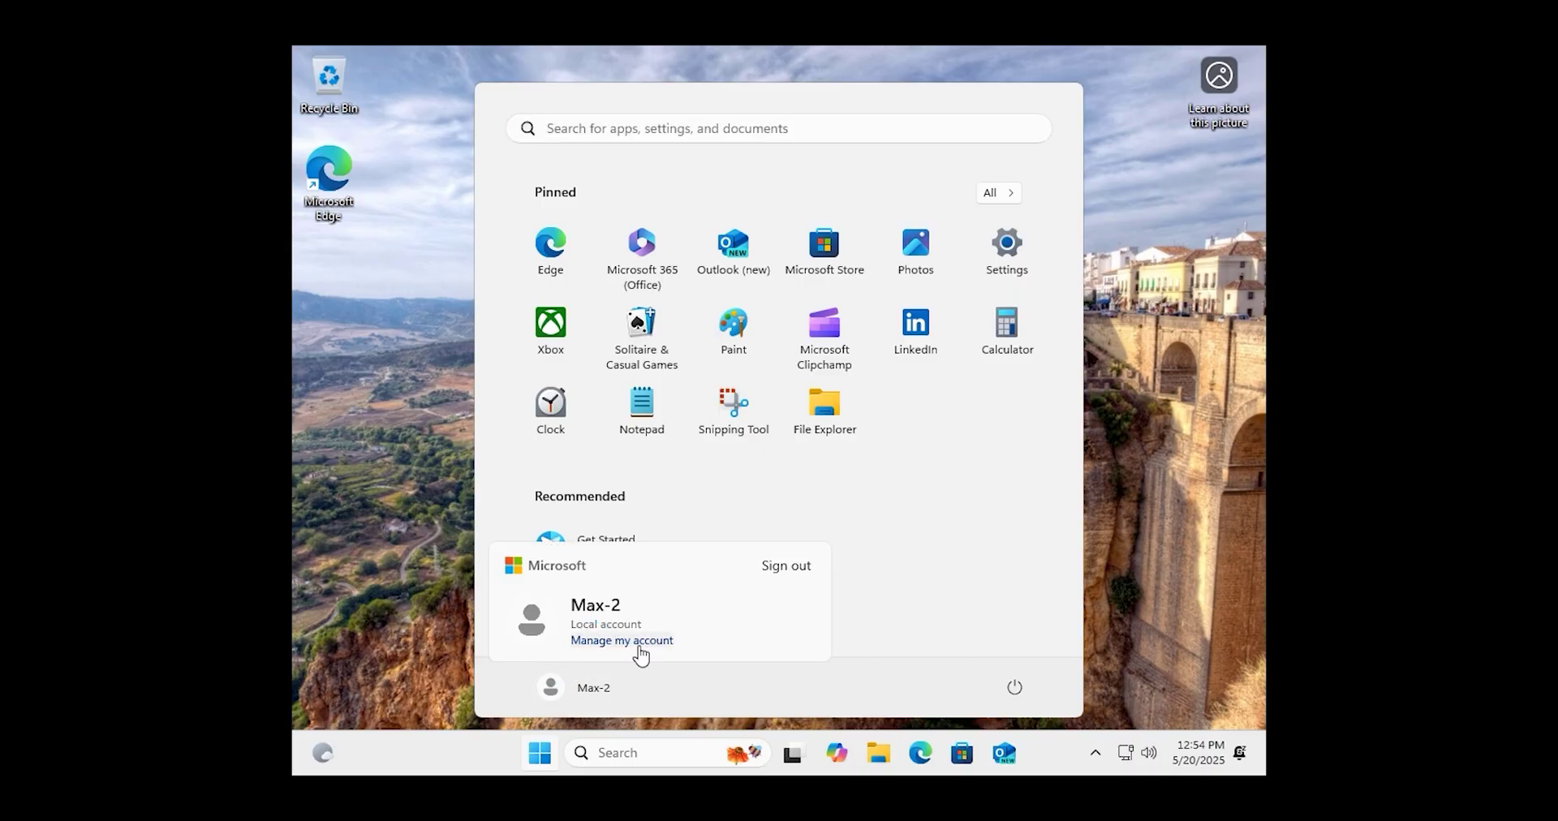
pyautogui.click(907, 630)
pyautogui.click(649, 748)
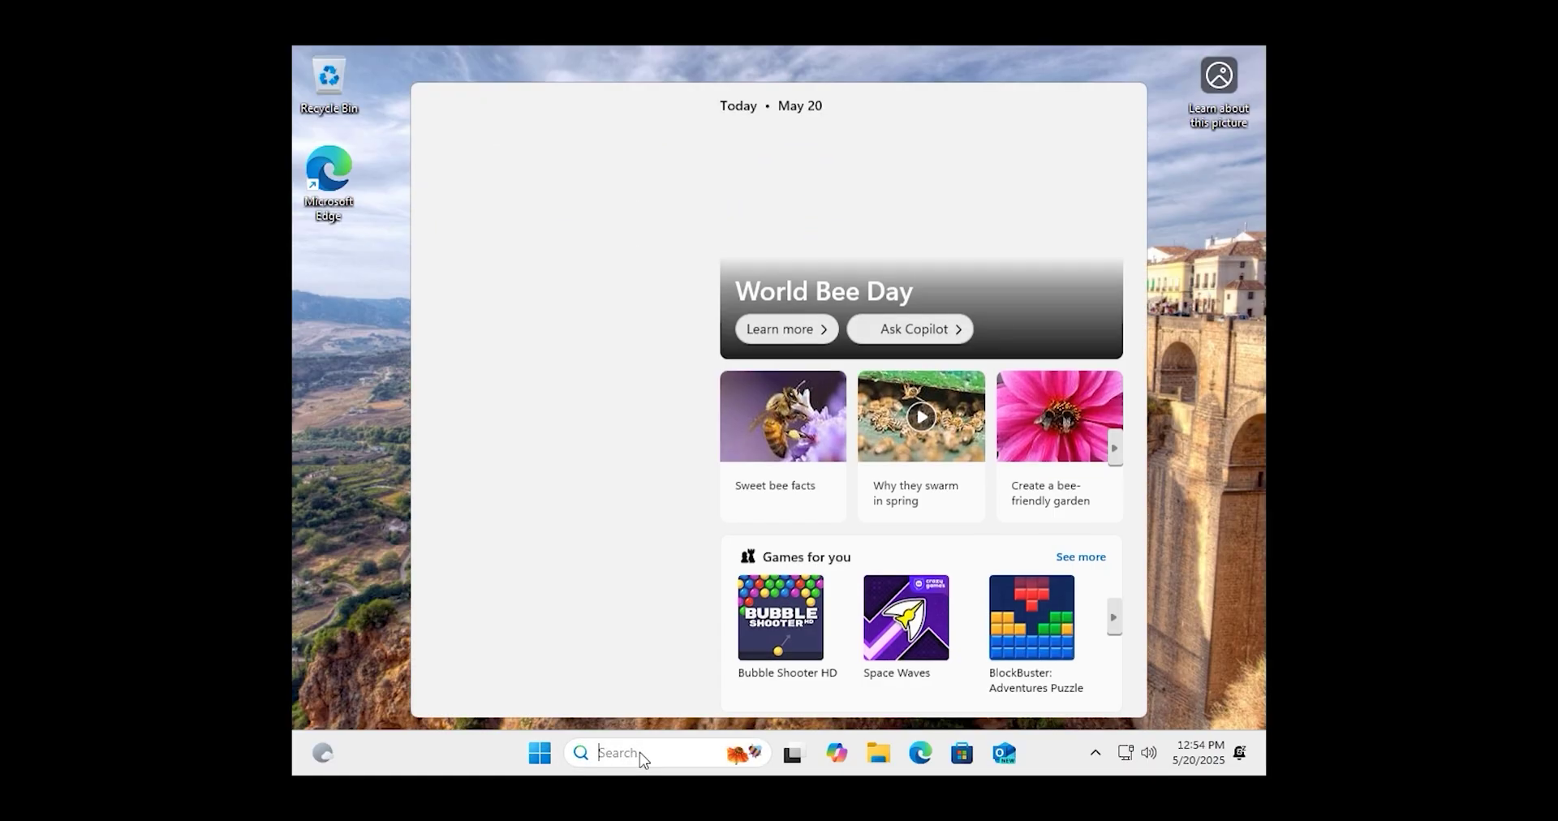
pyautogui.write('about')
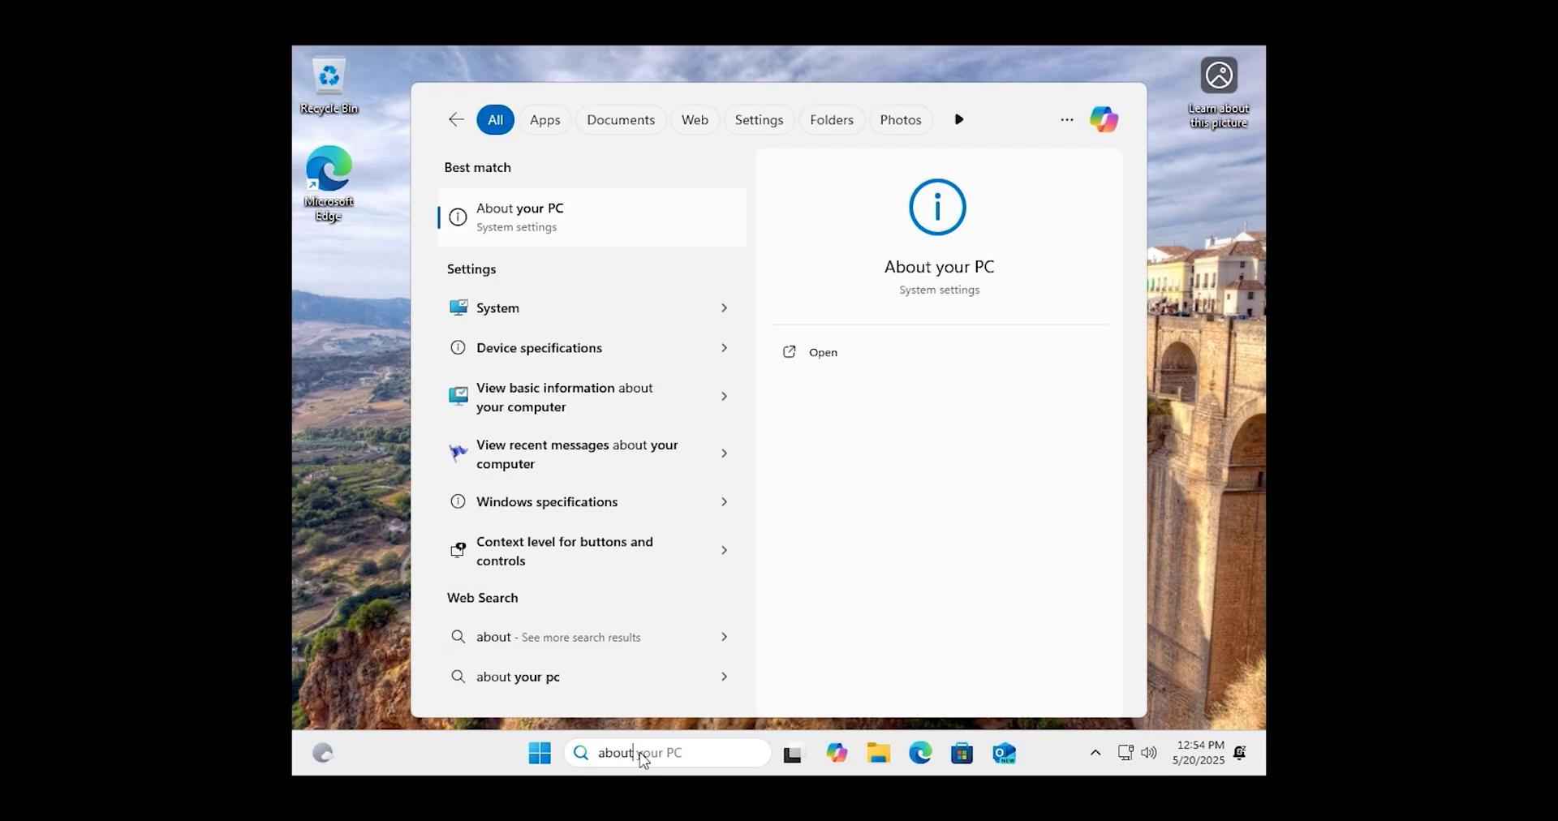
pyautogui.press('Return')
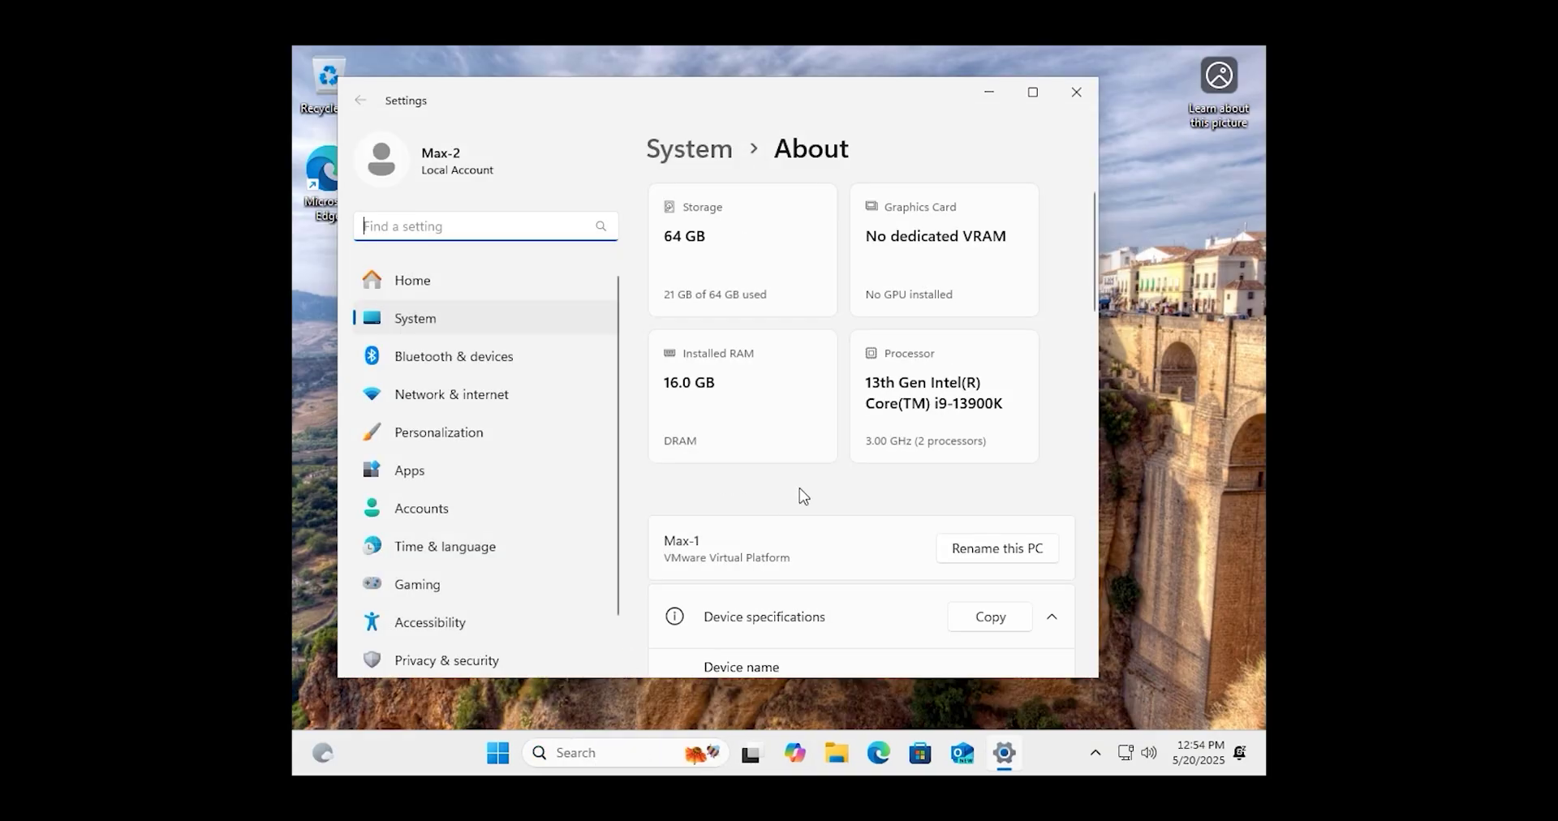
pyautogui.scroll(-3, 770, 475)
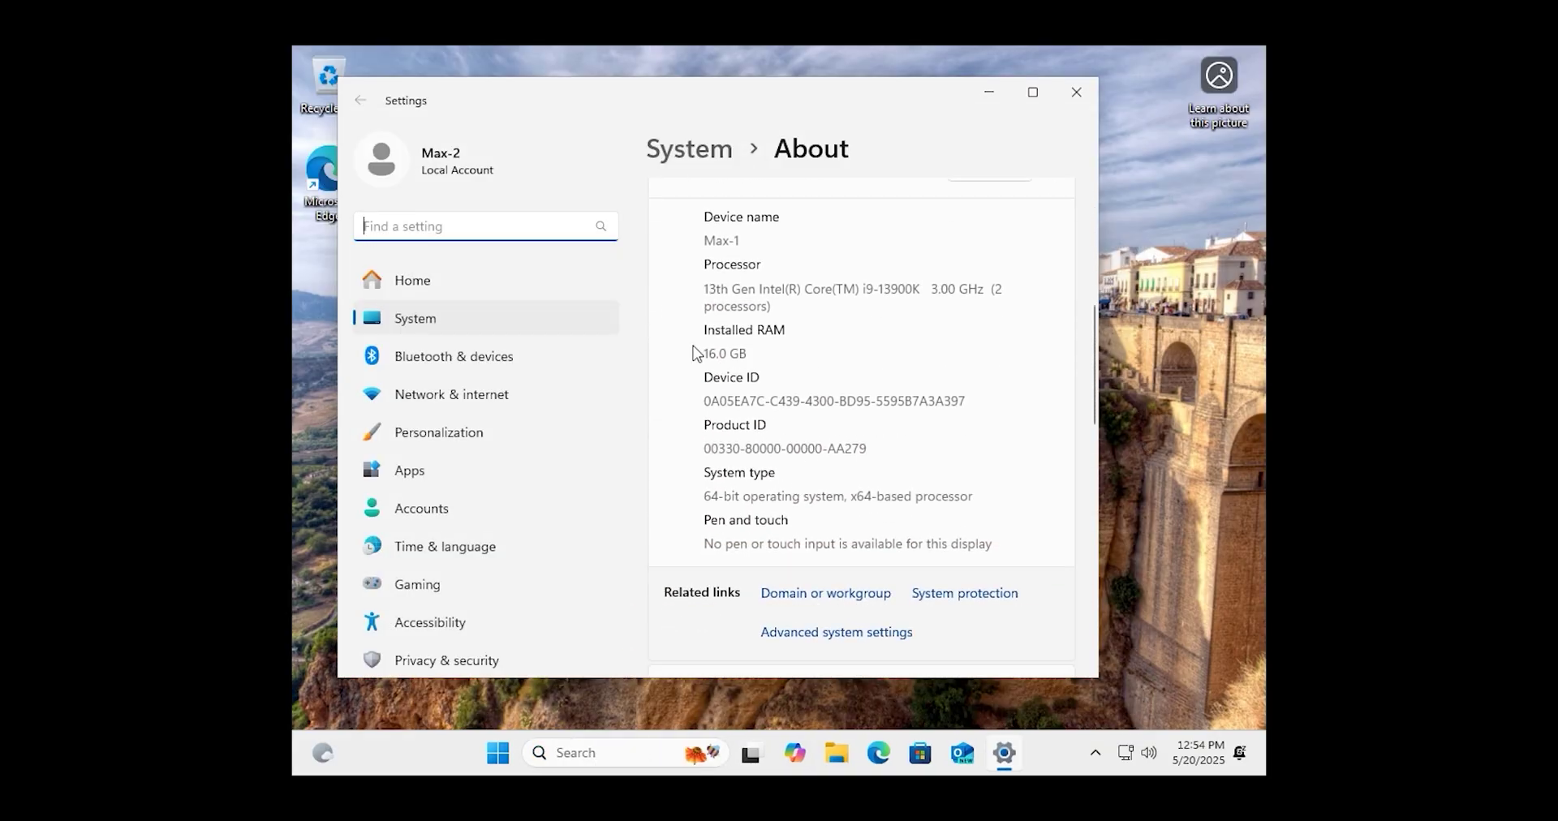
pyautogui.scroll(-5, 696, 360)
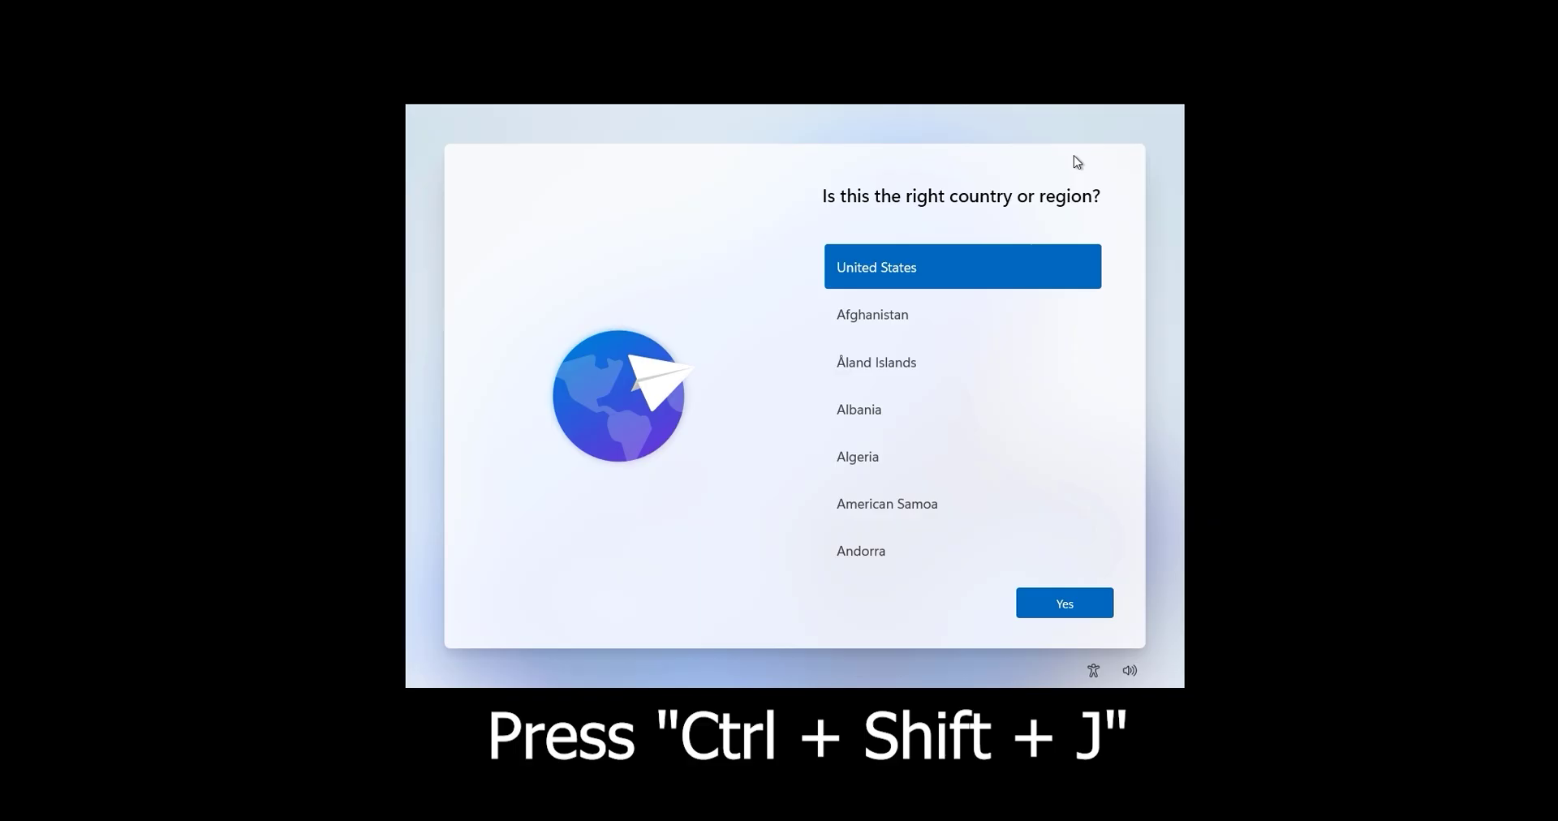
# - Run WinJS.Application.restart("ms-cxh://LOCALONLY") in the setup console, then close the console
pyautogui.hotkey('ctrl', 'shift', 'j')
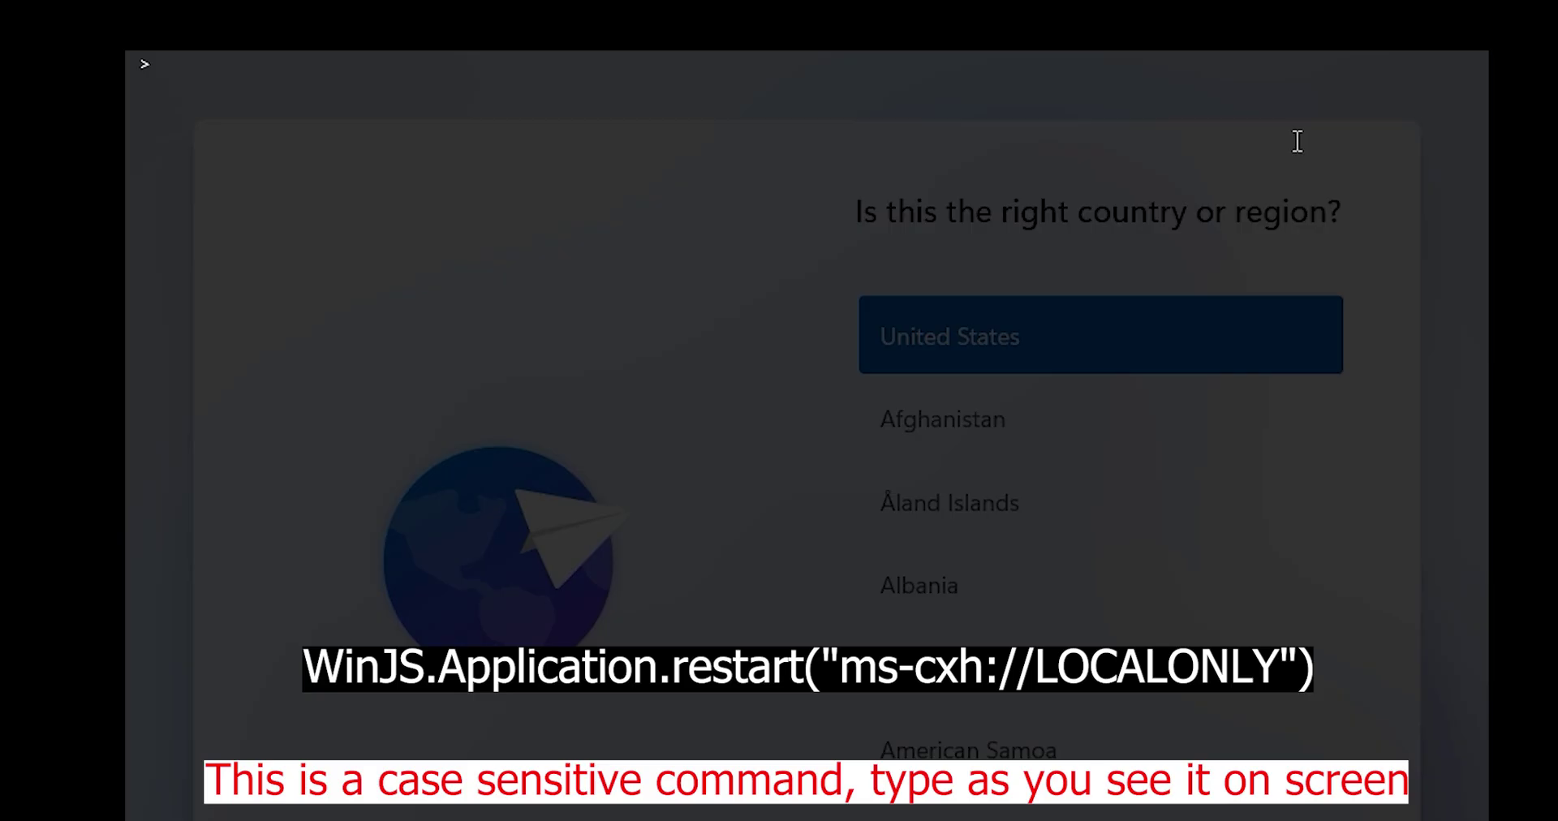
pyautogui.write('WinJS.Appli')
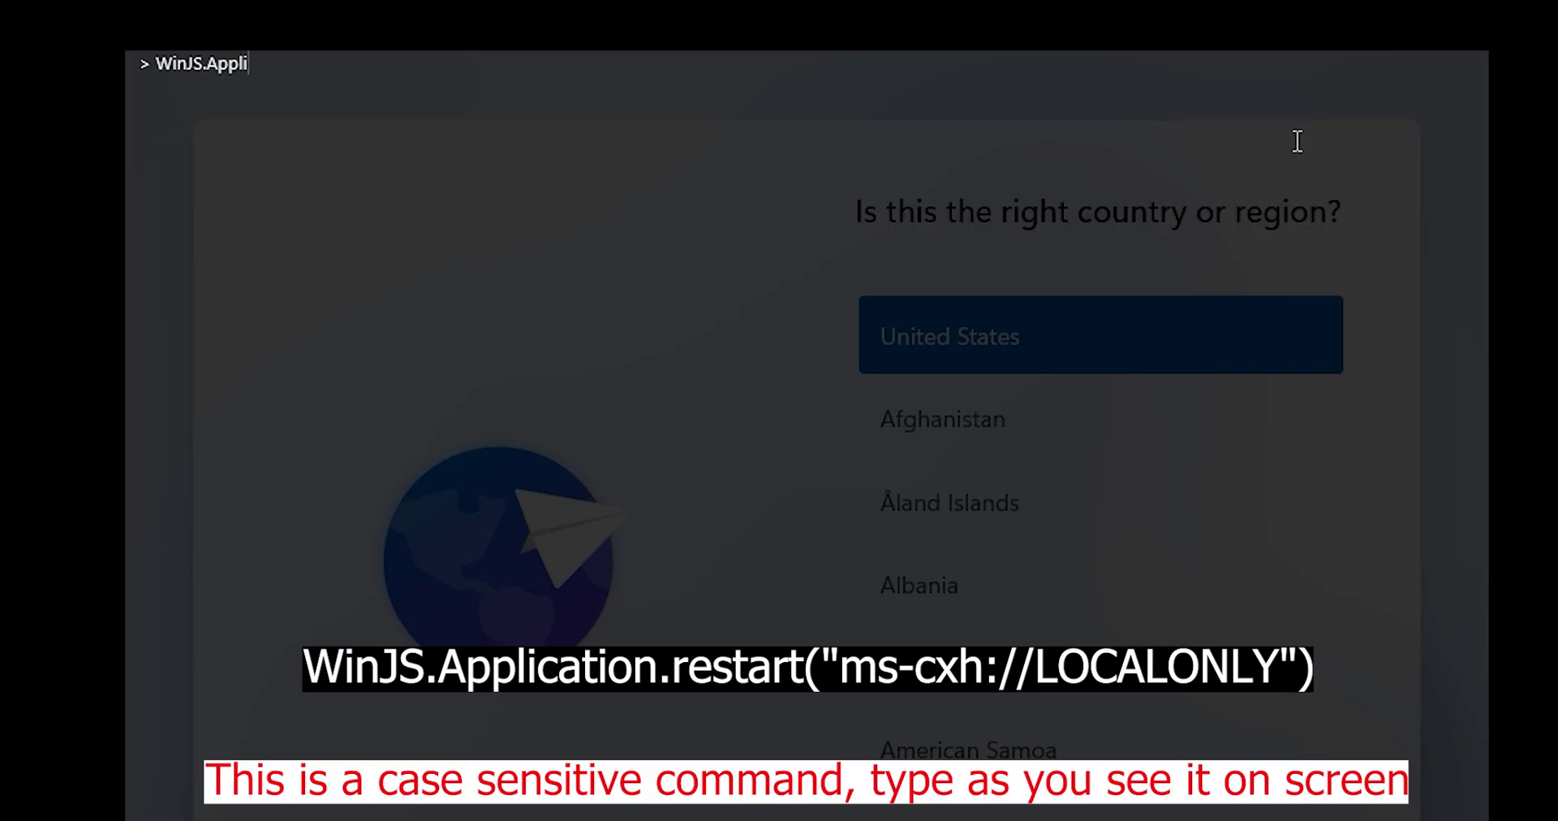
pyautogui.write('cation.restart(')
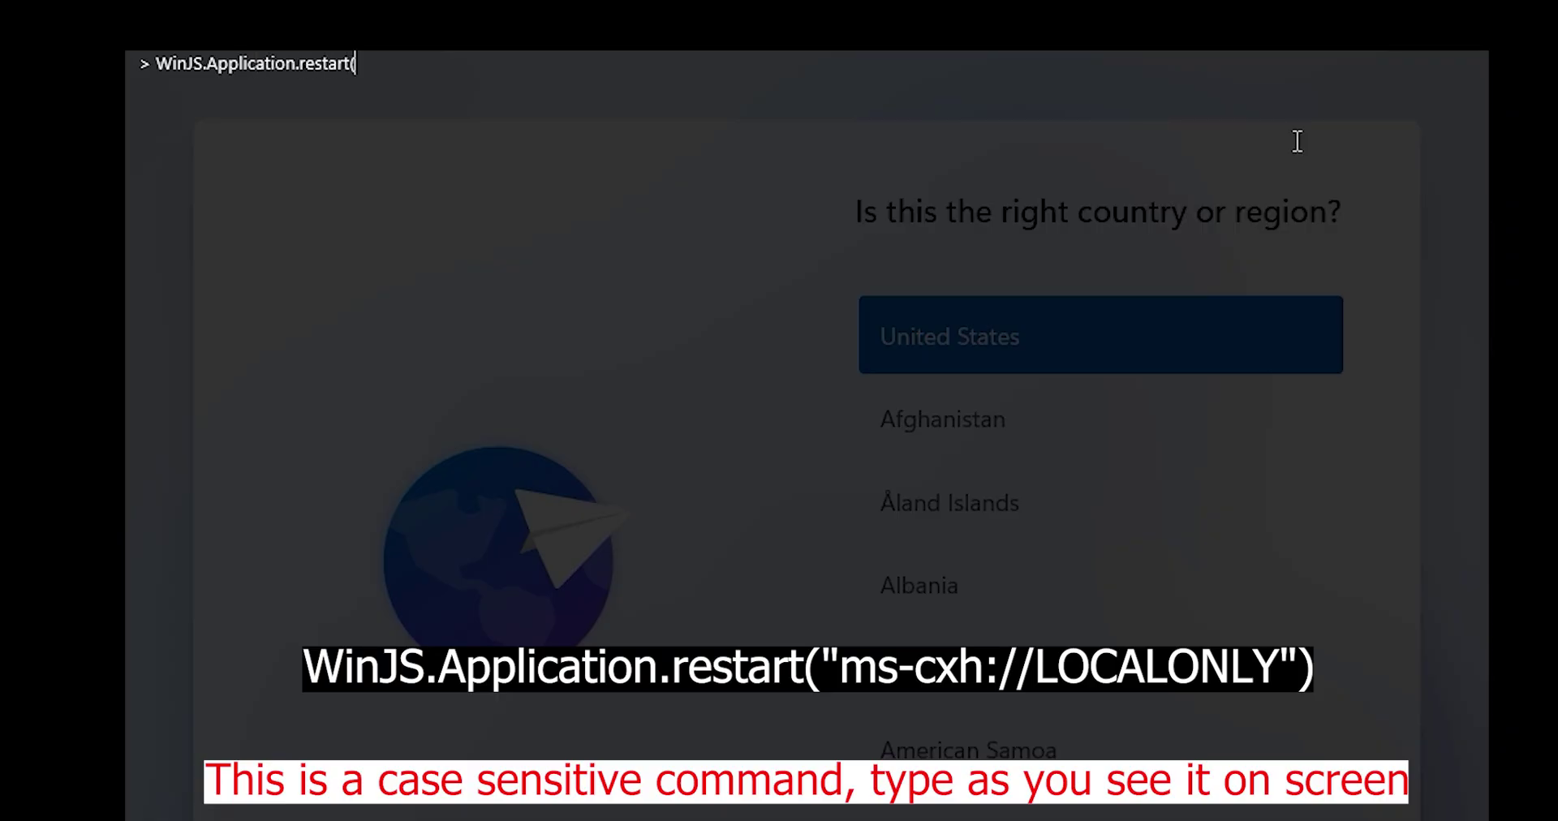
pyautogui.write(')""ms-cxhms-cxh://LOCAL')
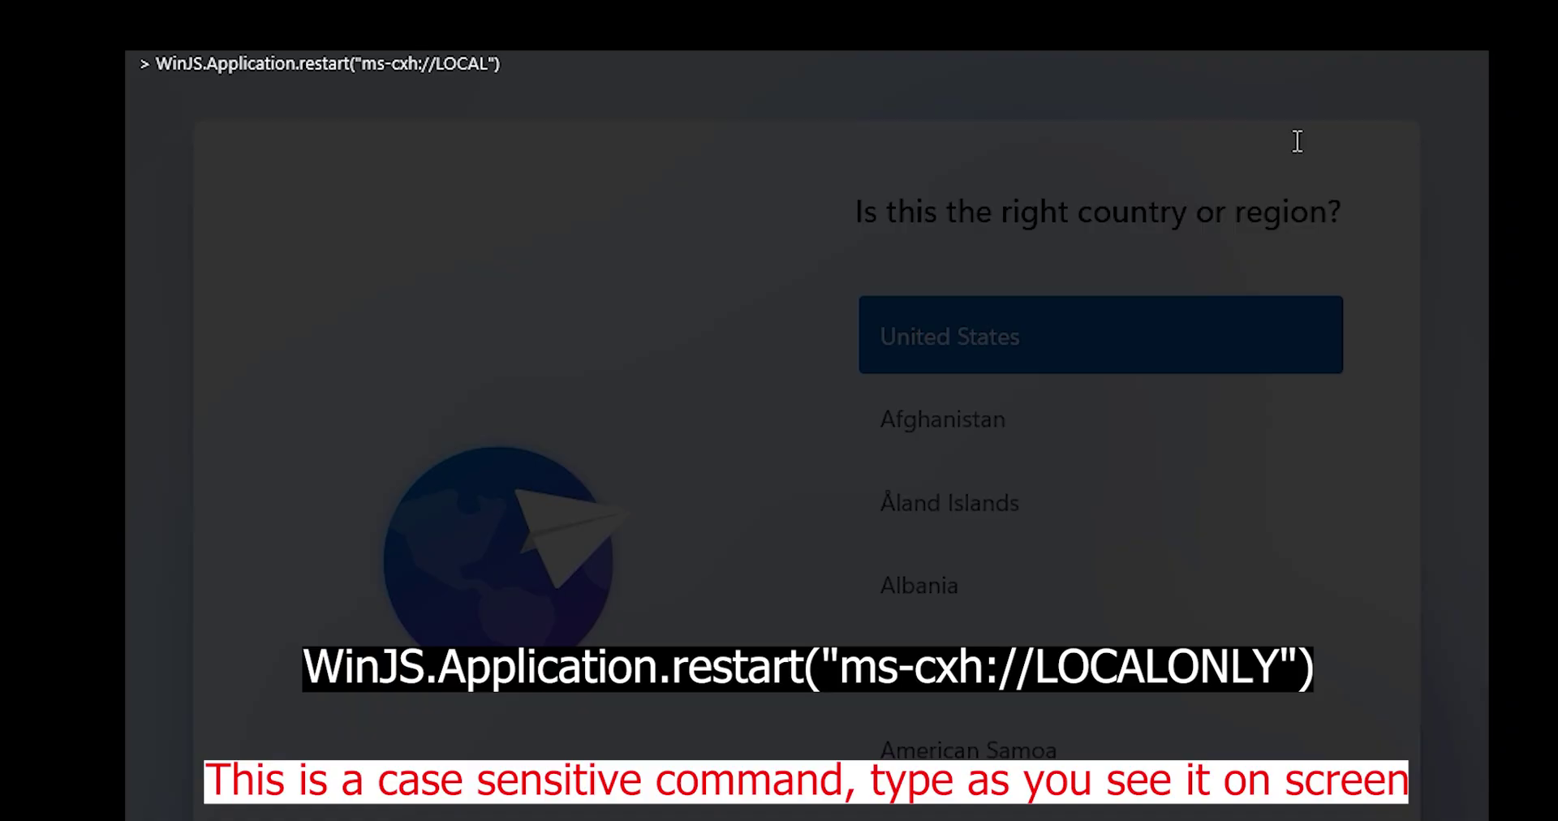
pyautogui.write('ONLY')
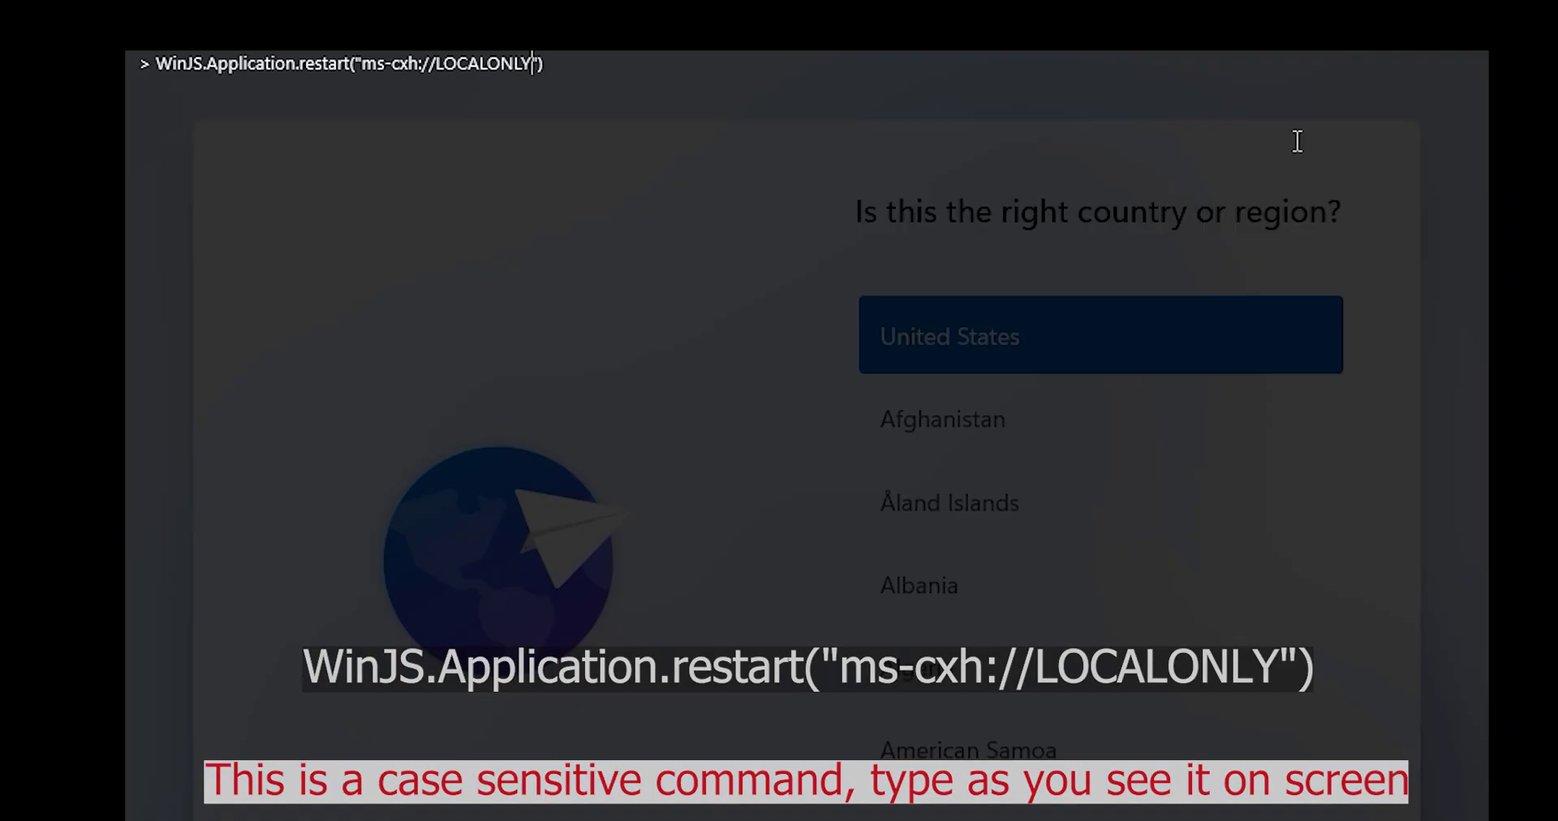
pyautogui.press('End')
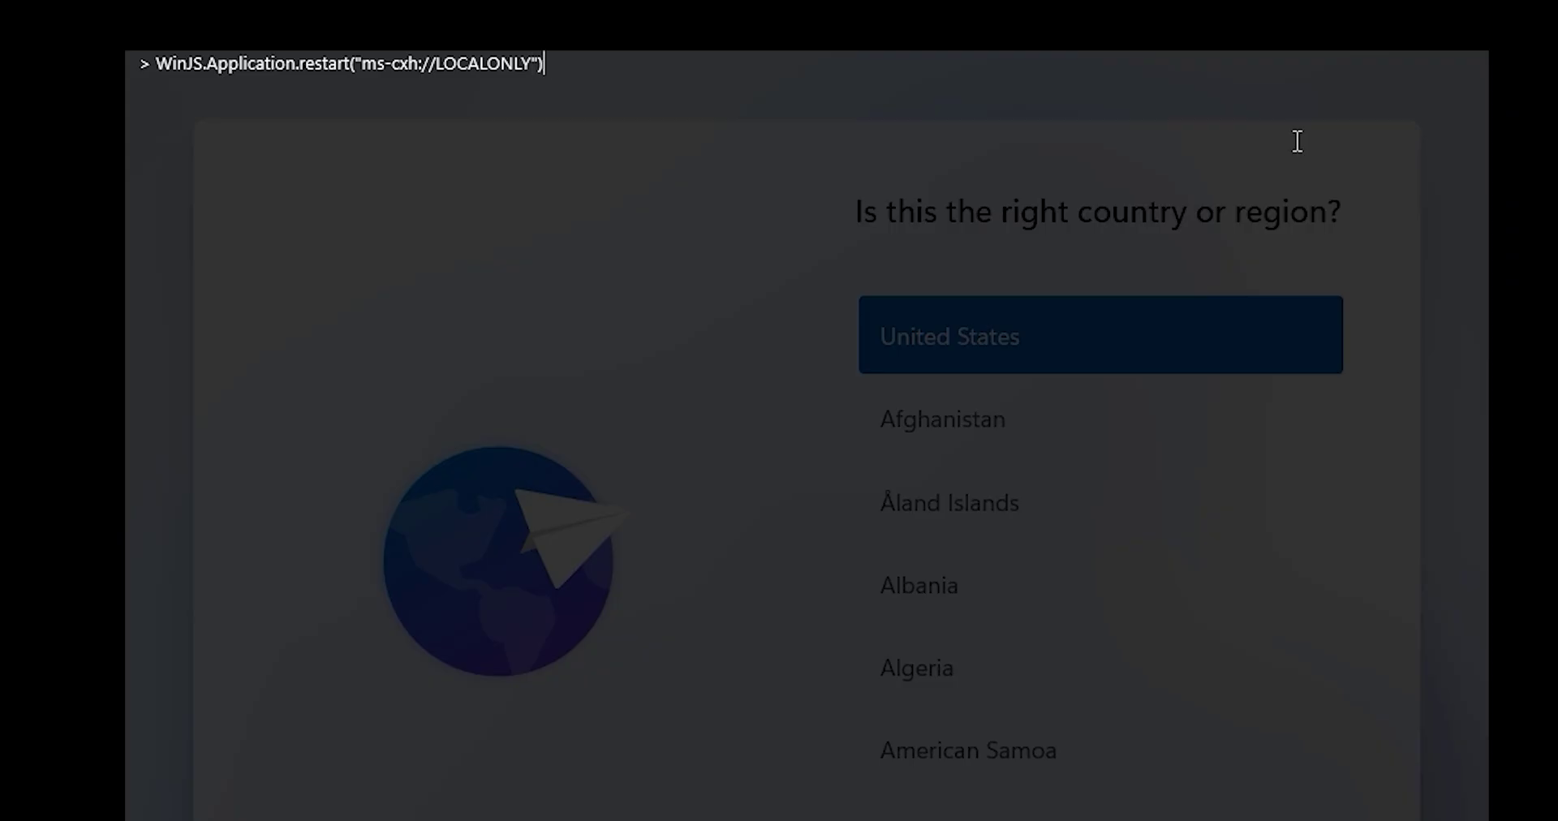
pyautogui.press('Return')
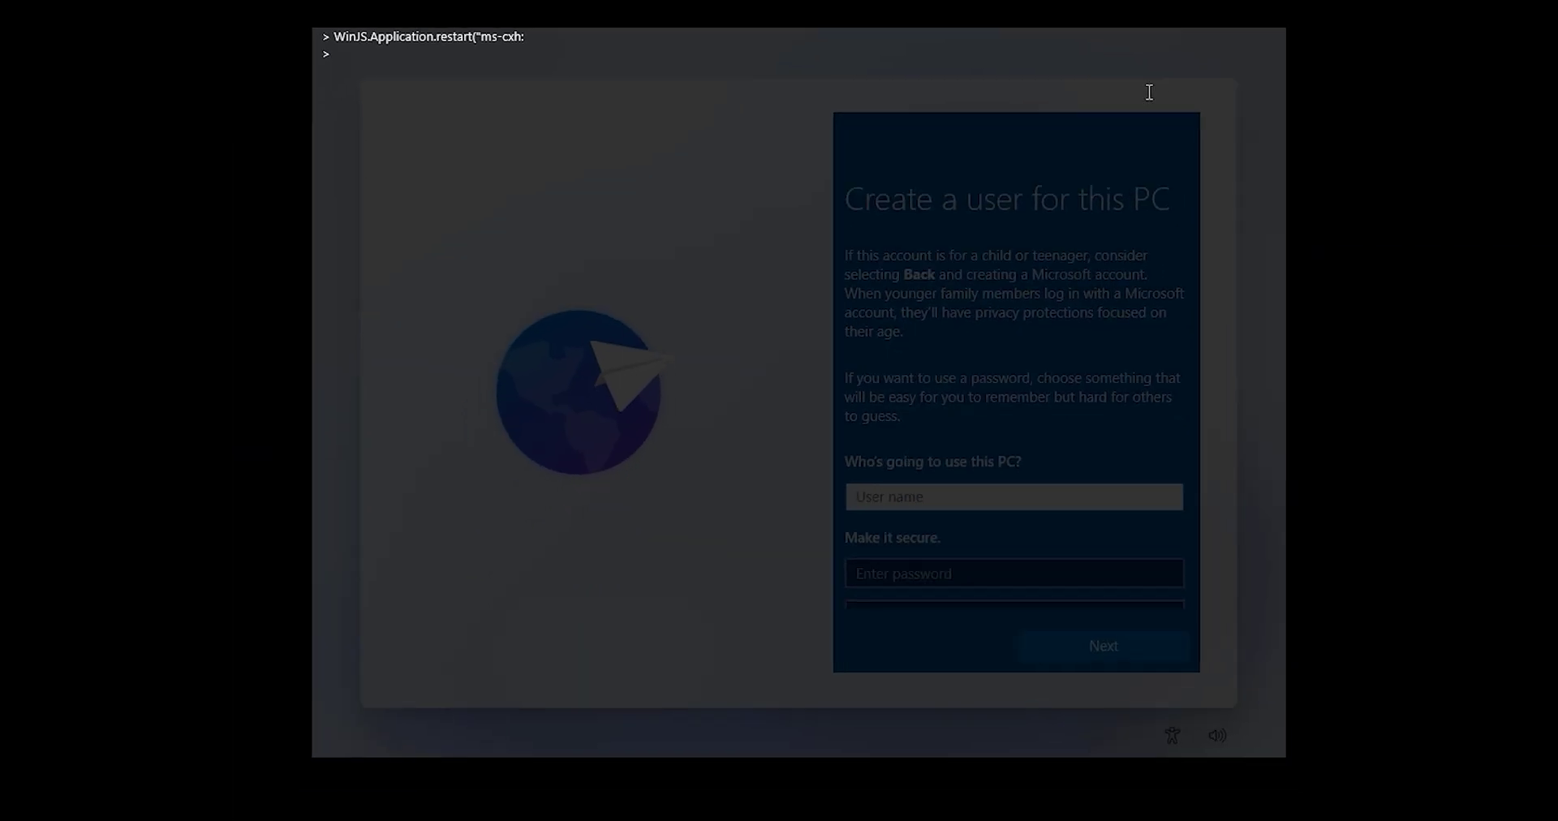
pyautogui.press('Escape')
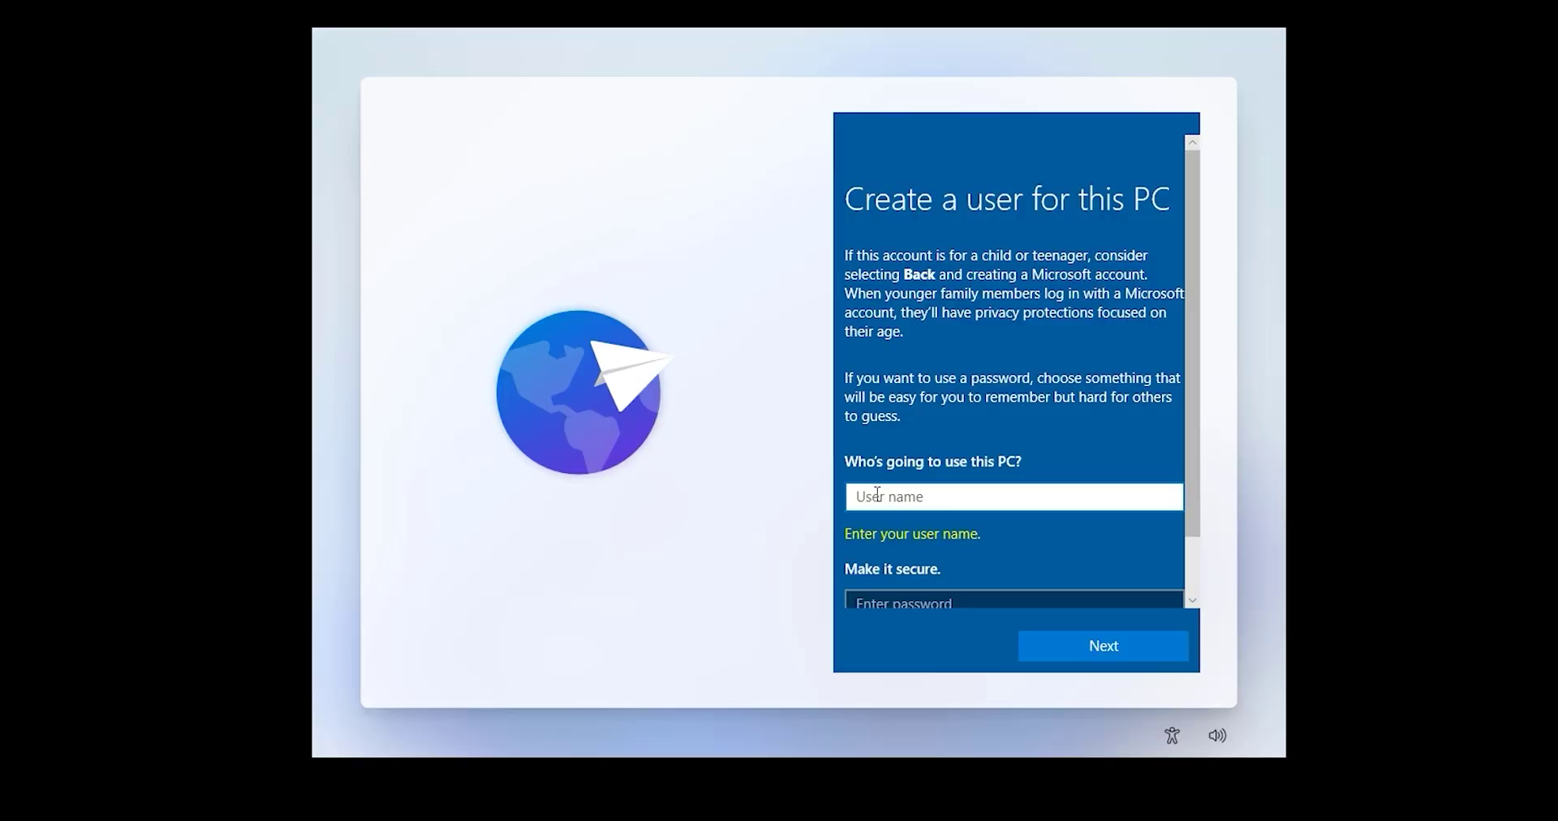
# - Enter user name Max-x, leave the passwords blank, and continue
pyautogui.write('Max-x')
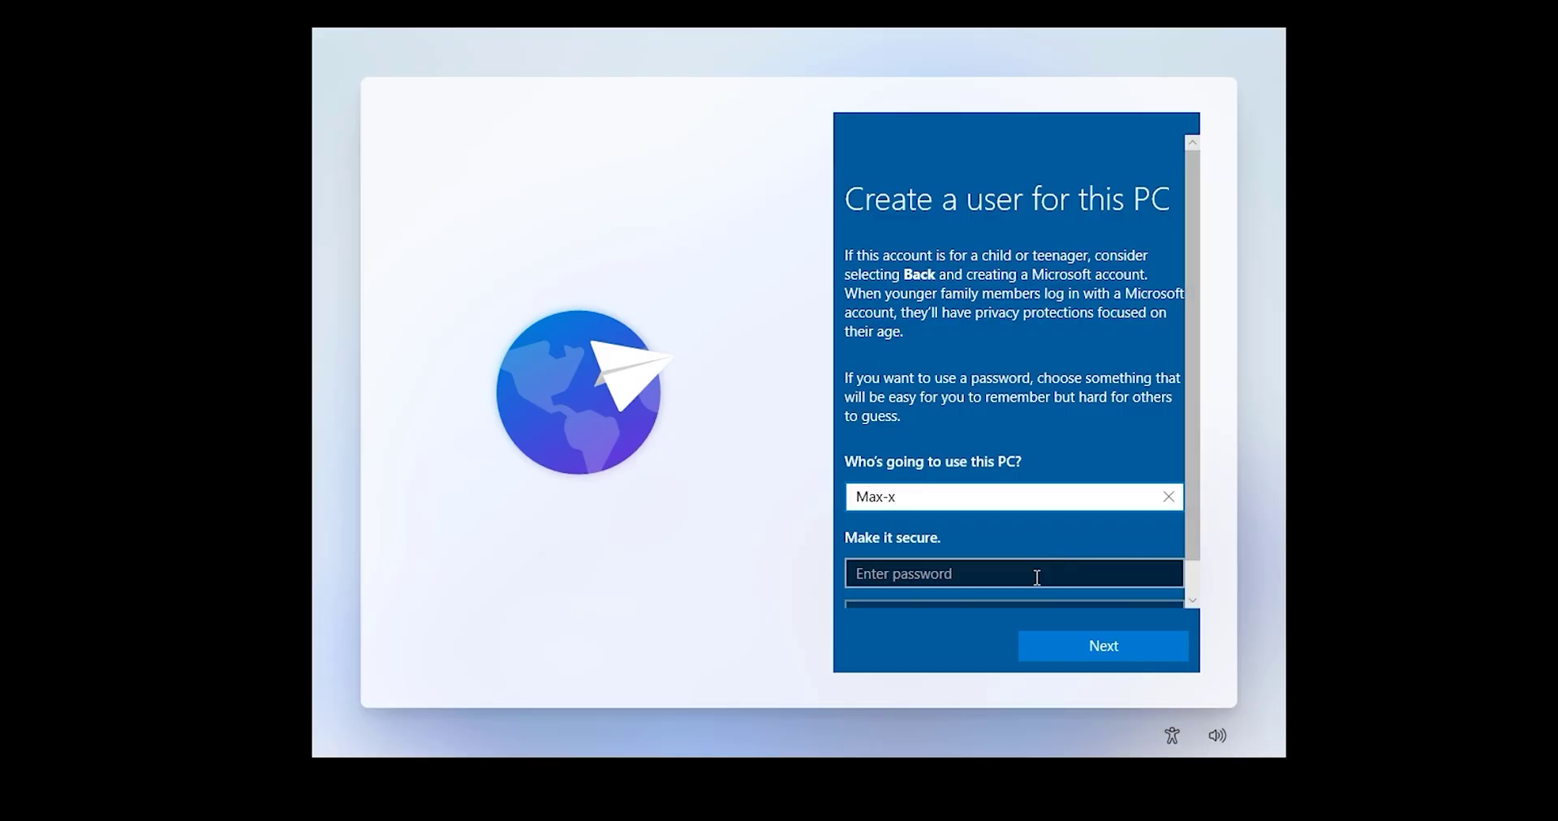
pyautogui.scroll(-1, 1193, 515)
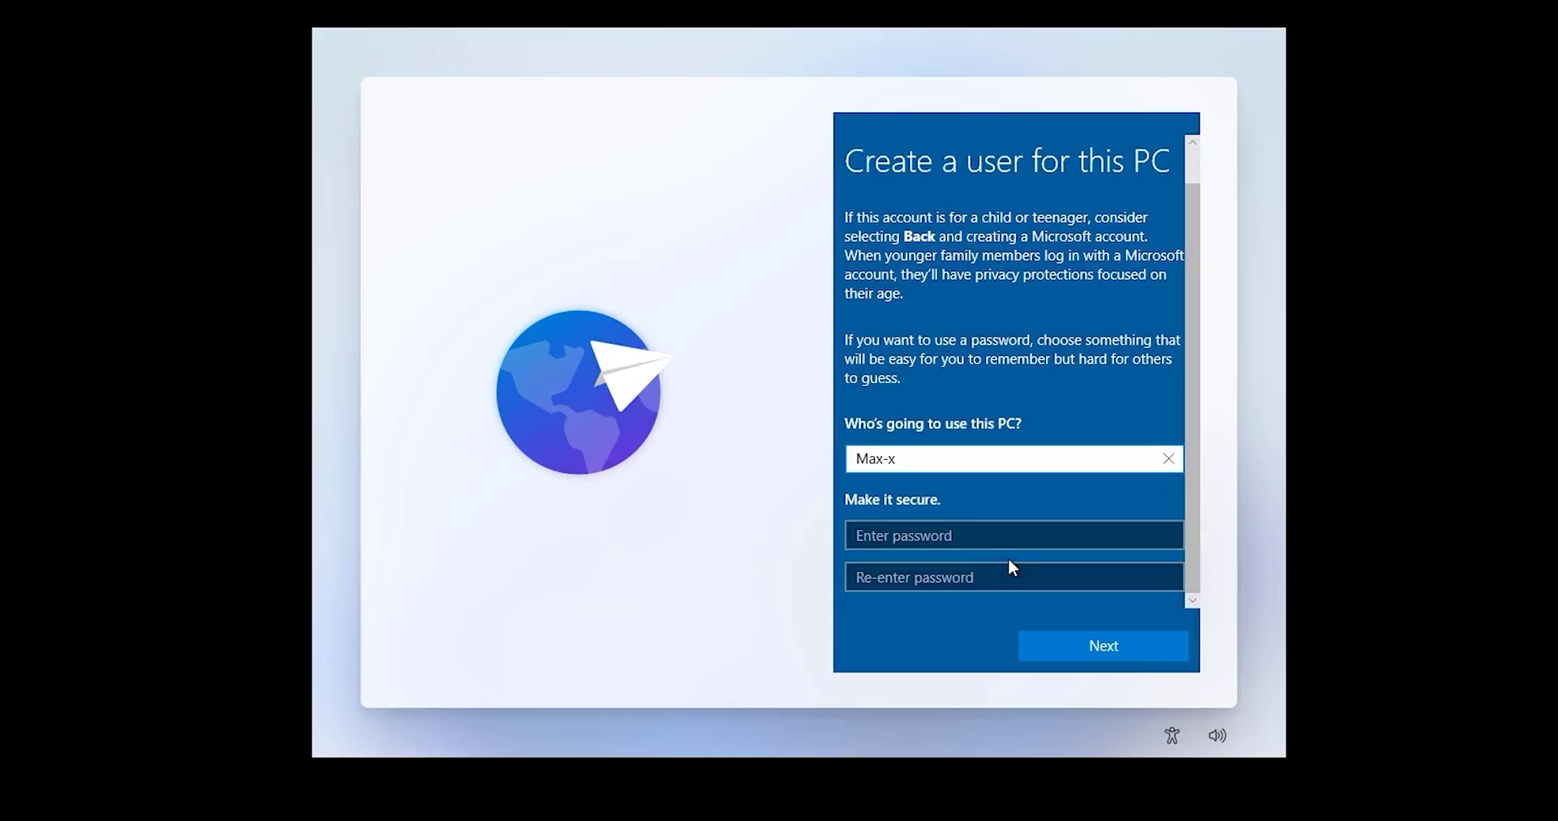
pyautogui.click(1117, 649)
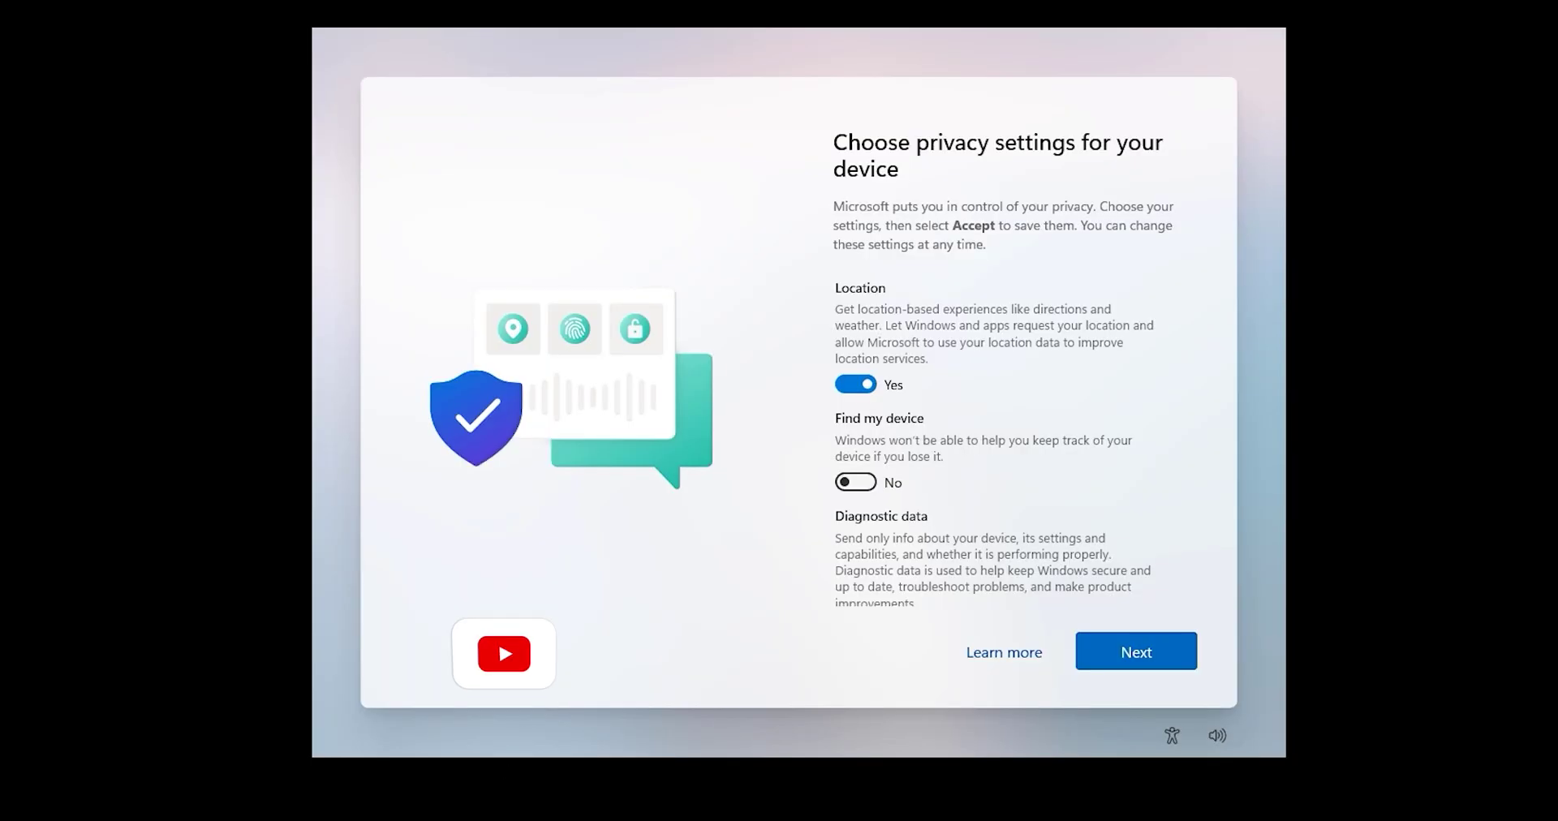
# - Accept the default privacy settings, then confirm in Start that Max-x is a Local account
pyautogui.click(1144, 653)
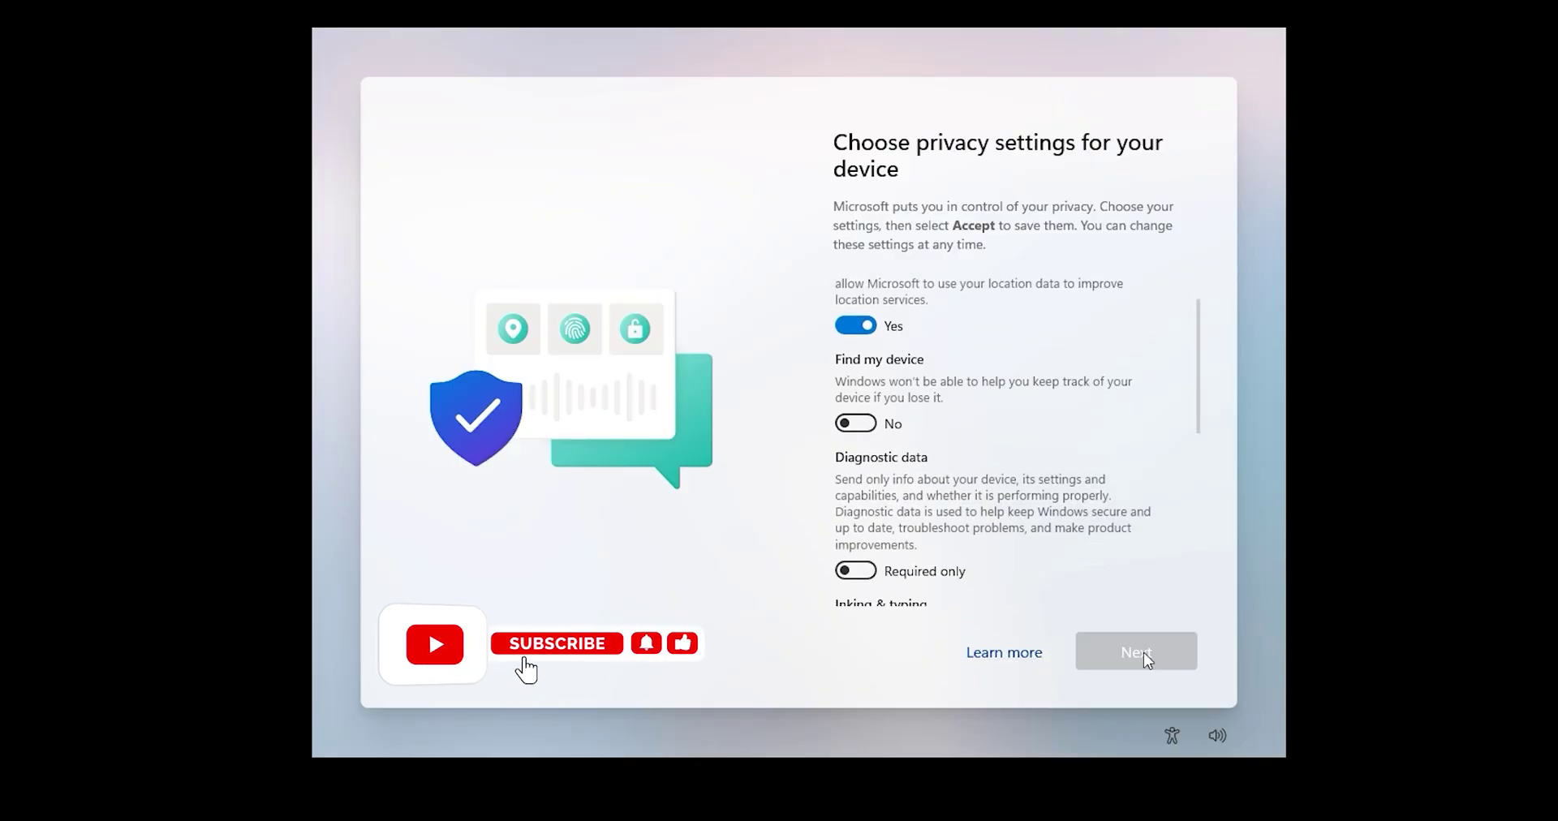
pyautogui.click(1144, 654)
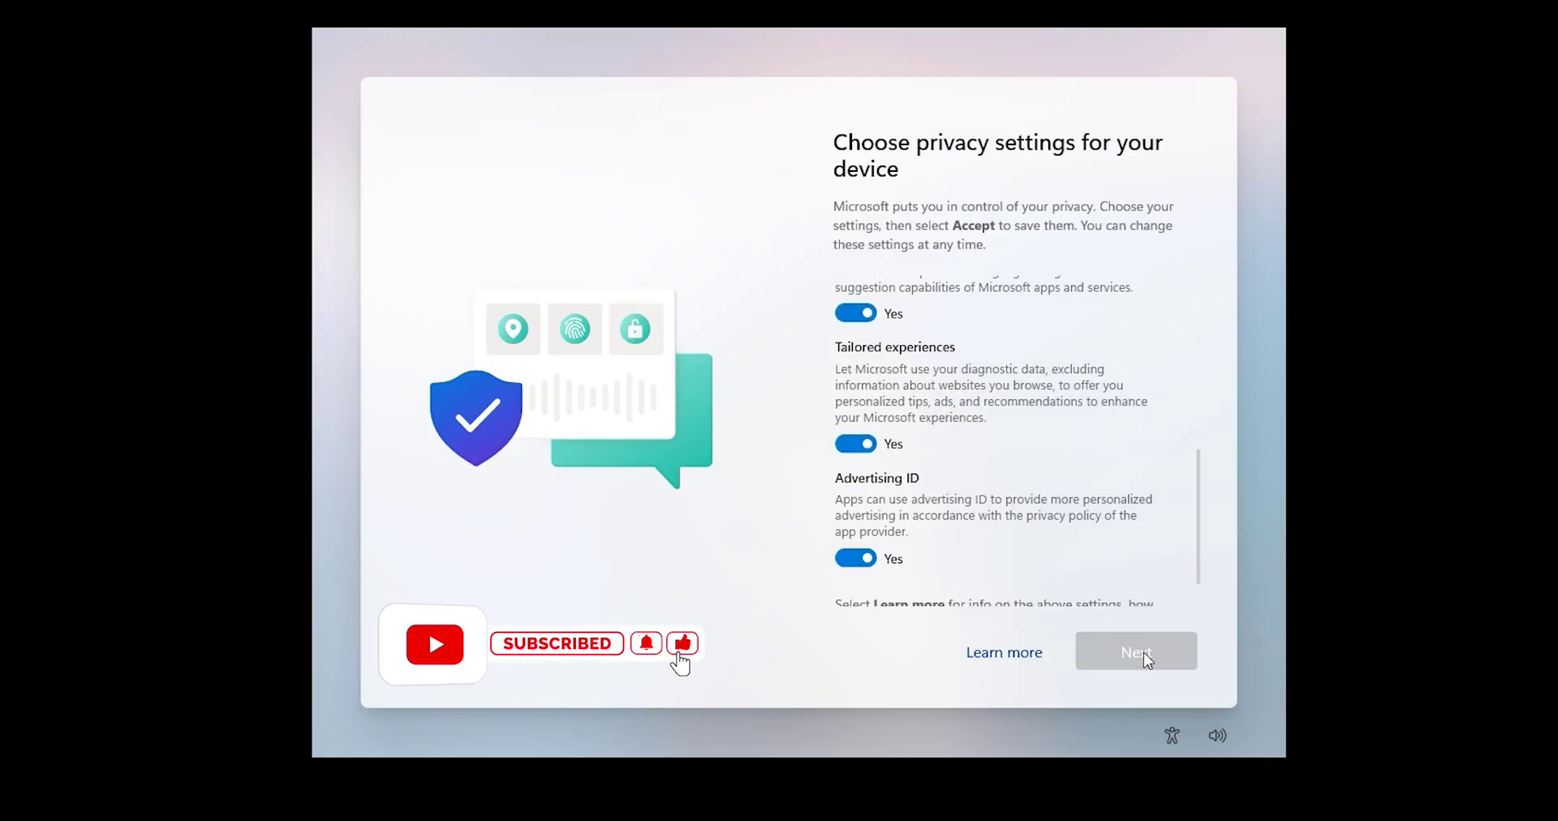
pyautogui.click(1145, 654)
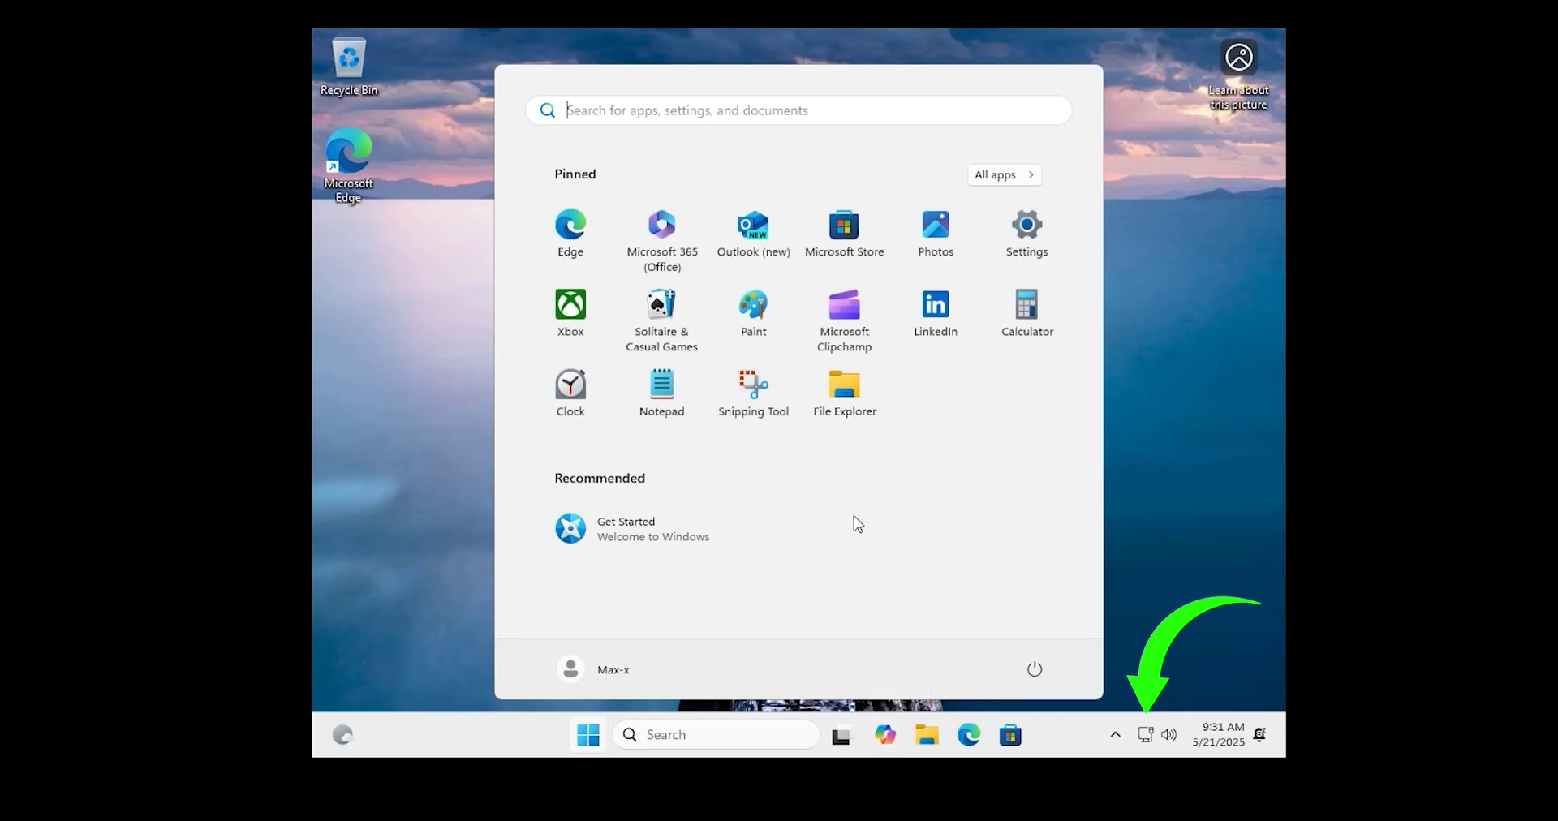
pyautogui.click(608, 673)
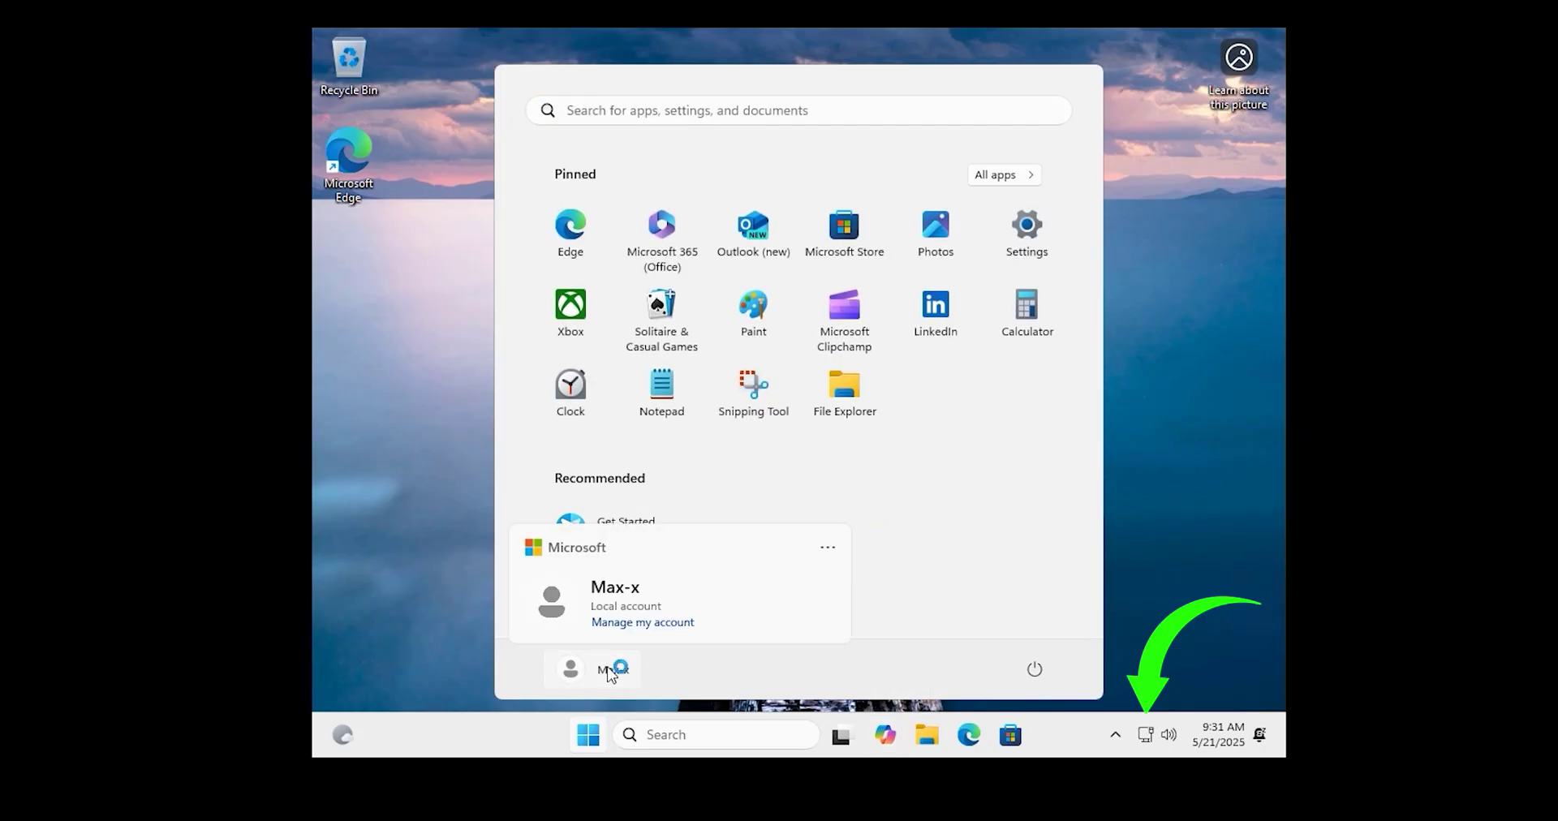
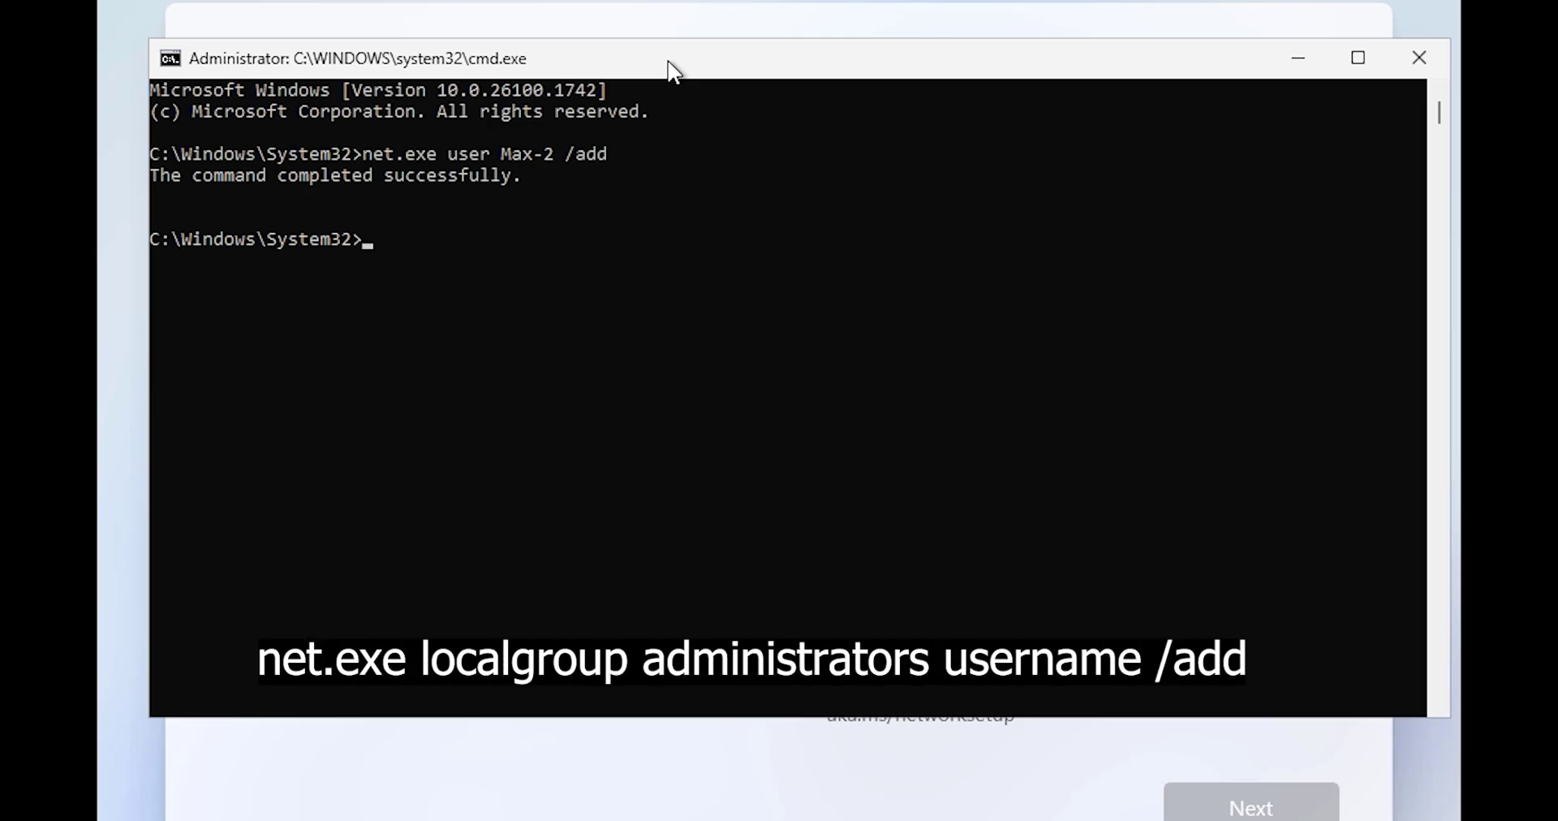
# - Start the follow-up 'net.exe localgroup' command for adding Max-2 to the administrators group
pyautogui.write('net.exe')
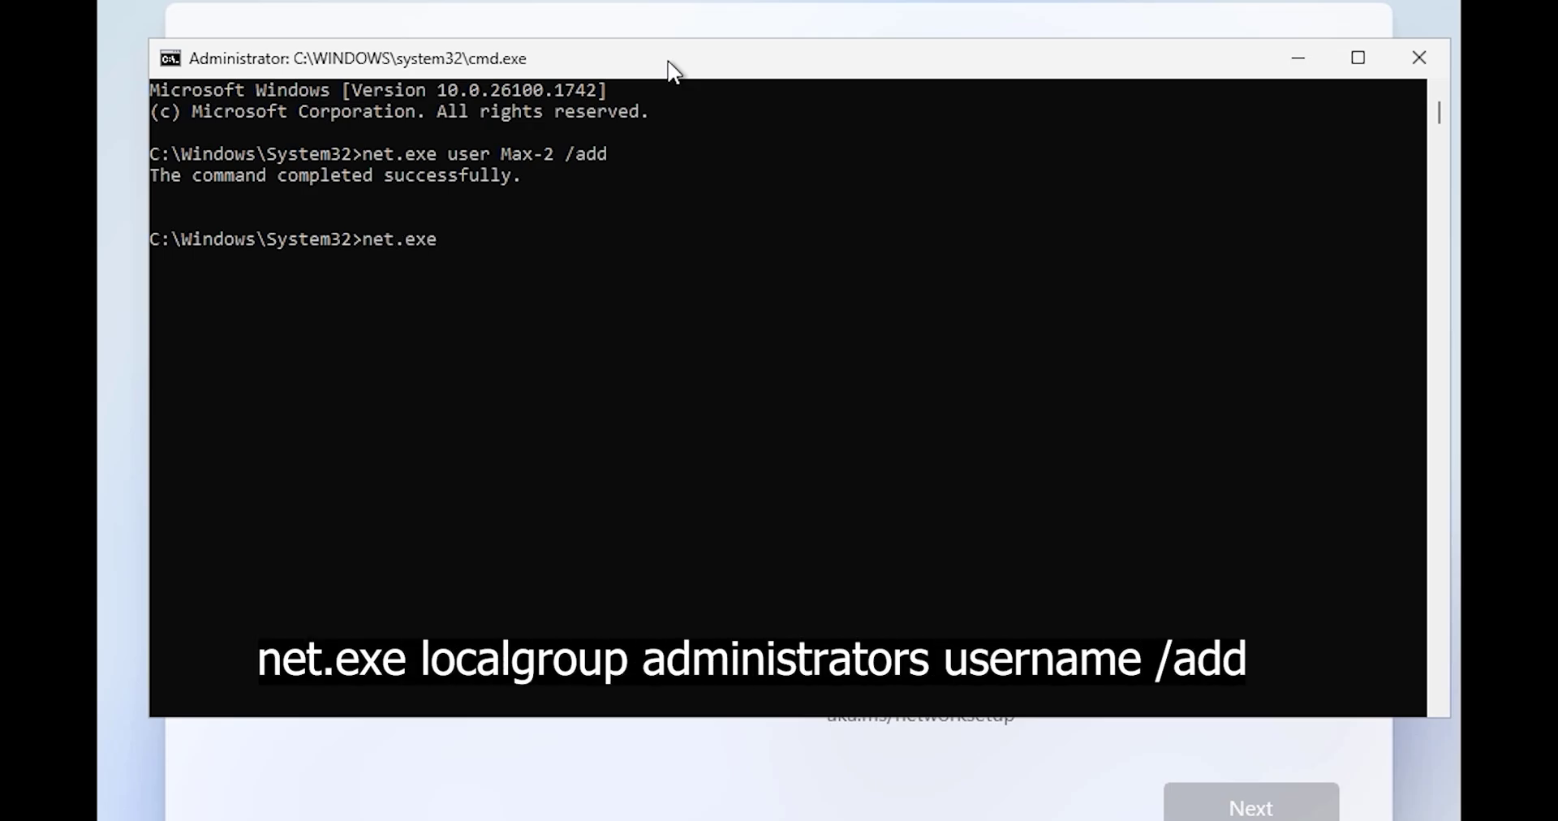
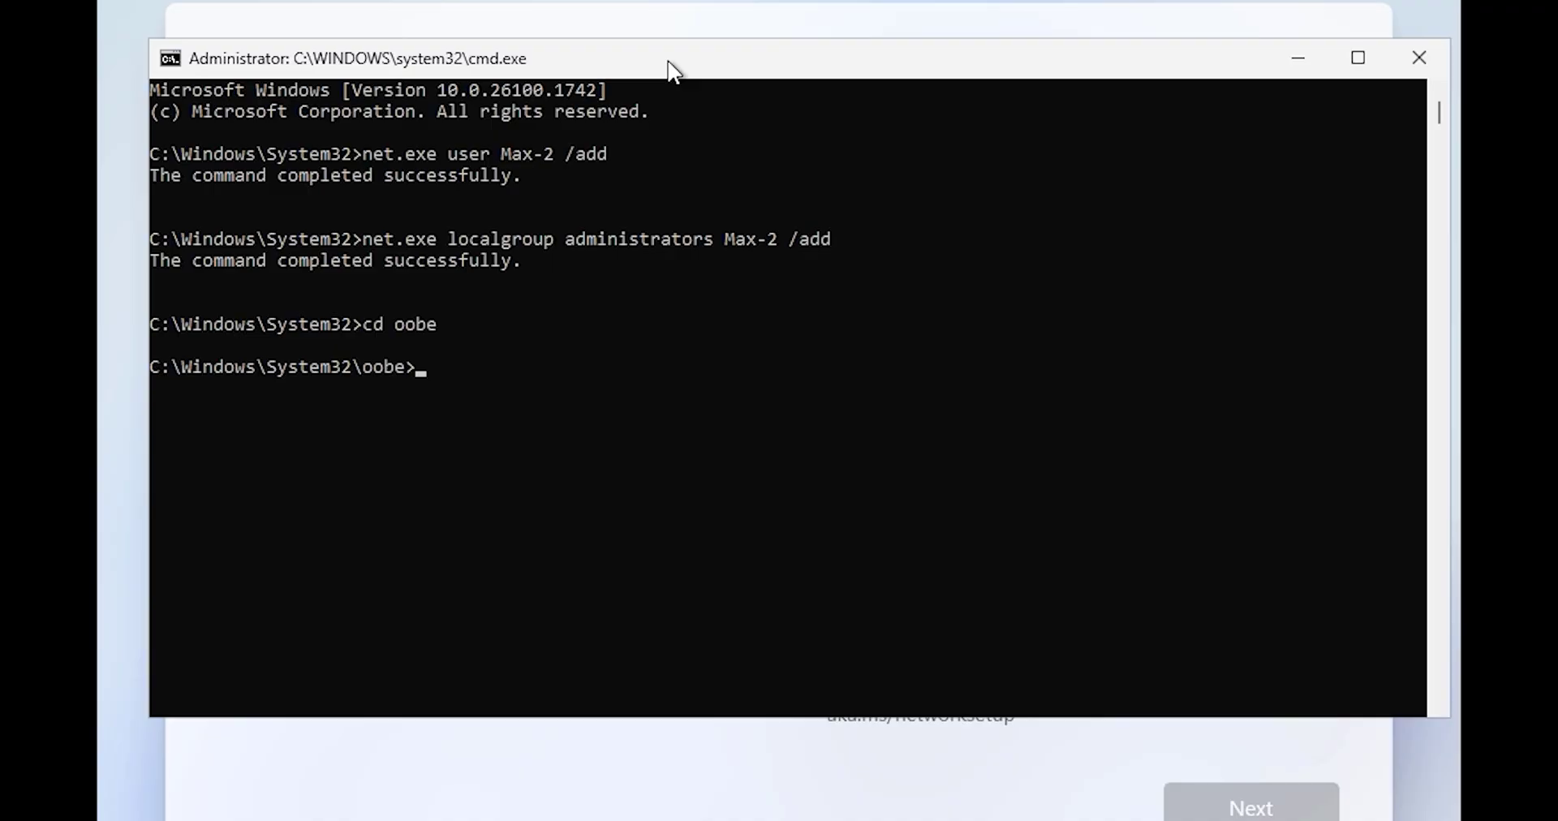
# - Type 'msoobe && shutdown -r' at the C:\Windows\System32\oobe prompt without running it
pyautogui.write('msoo')
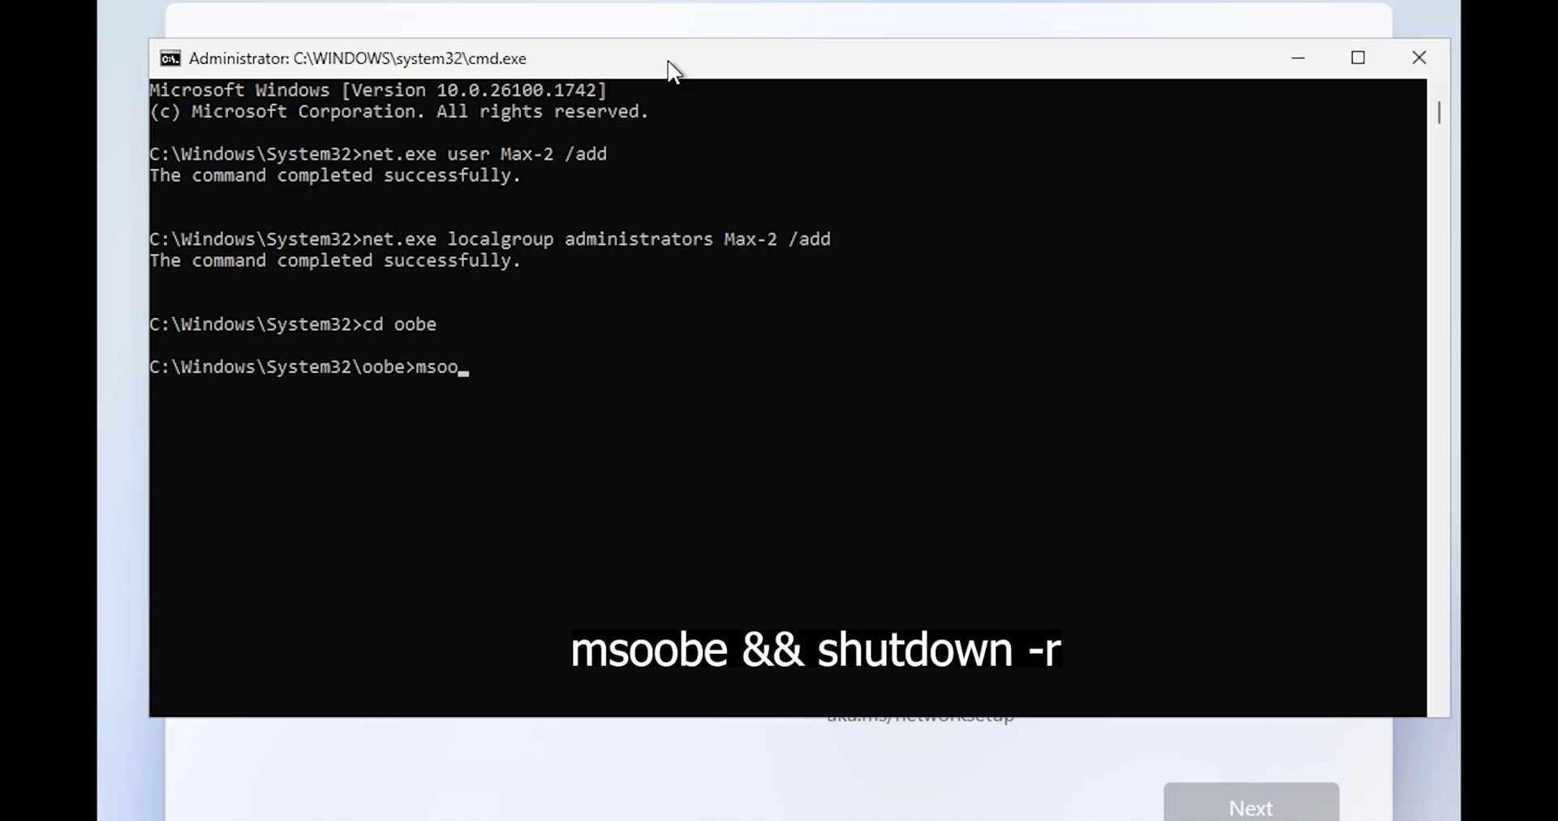
pyautogui.write('be && shutdown -')
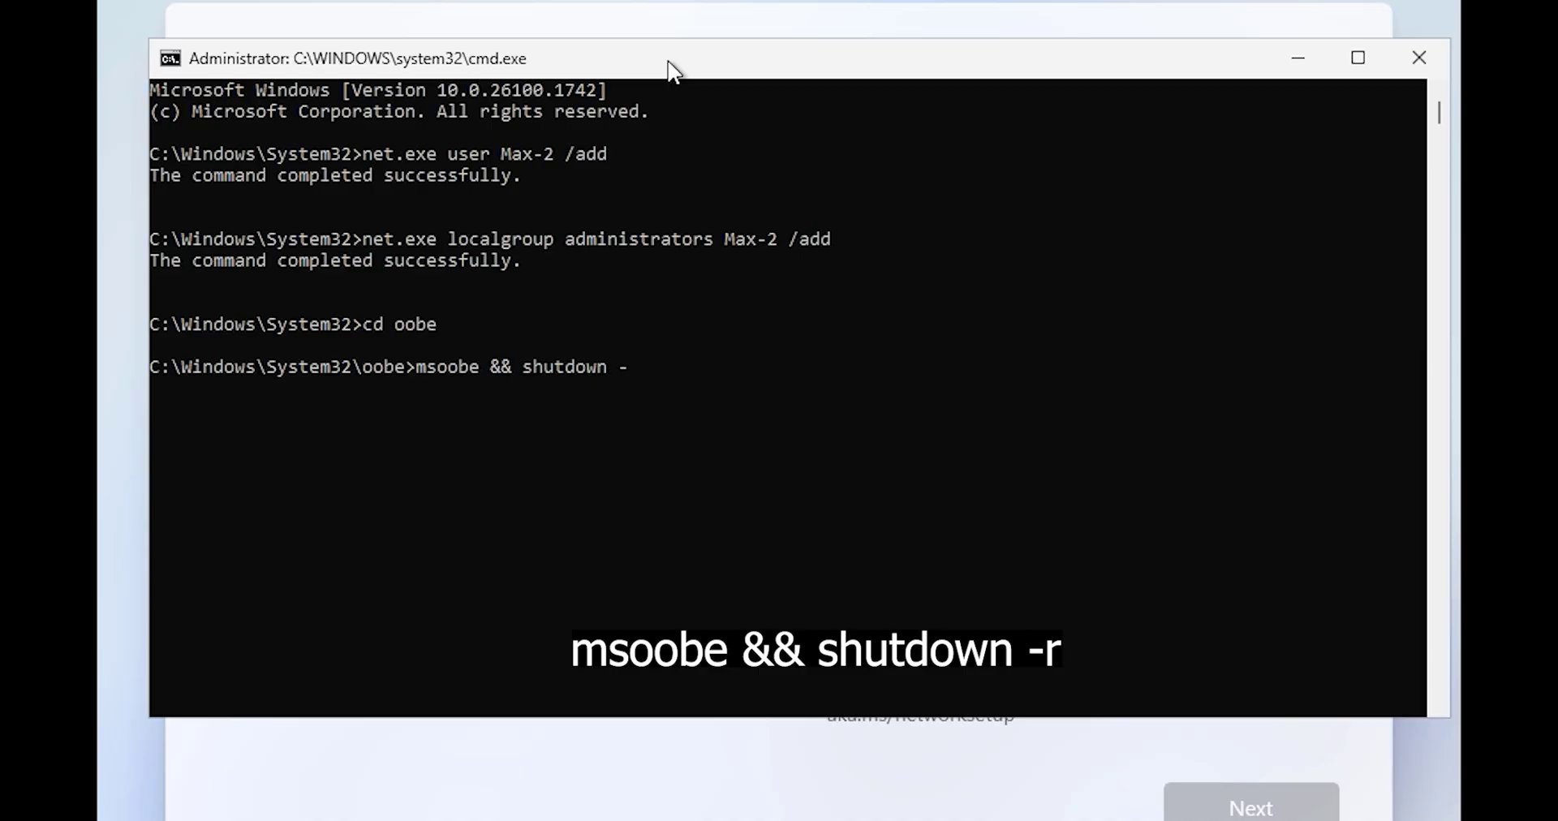
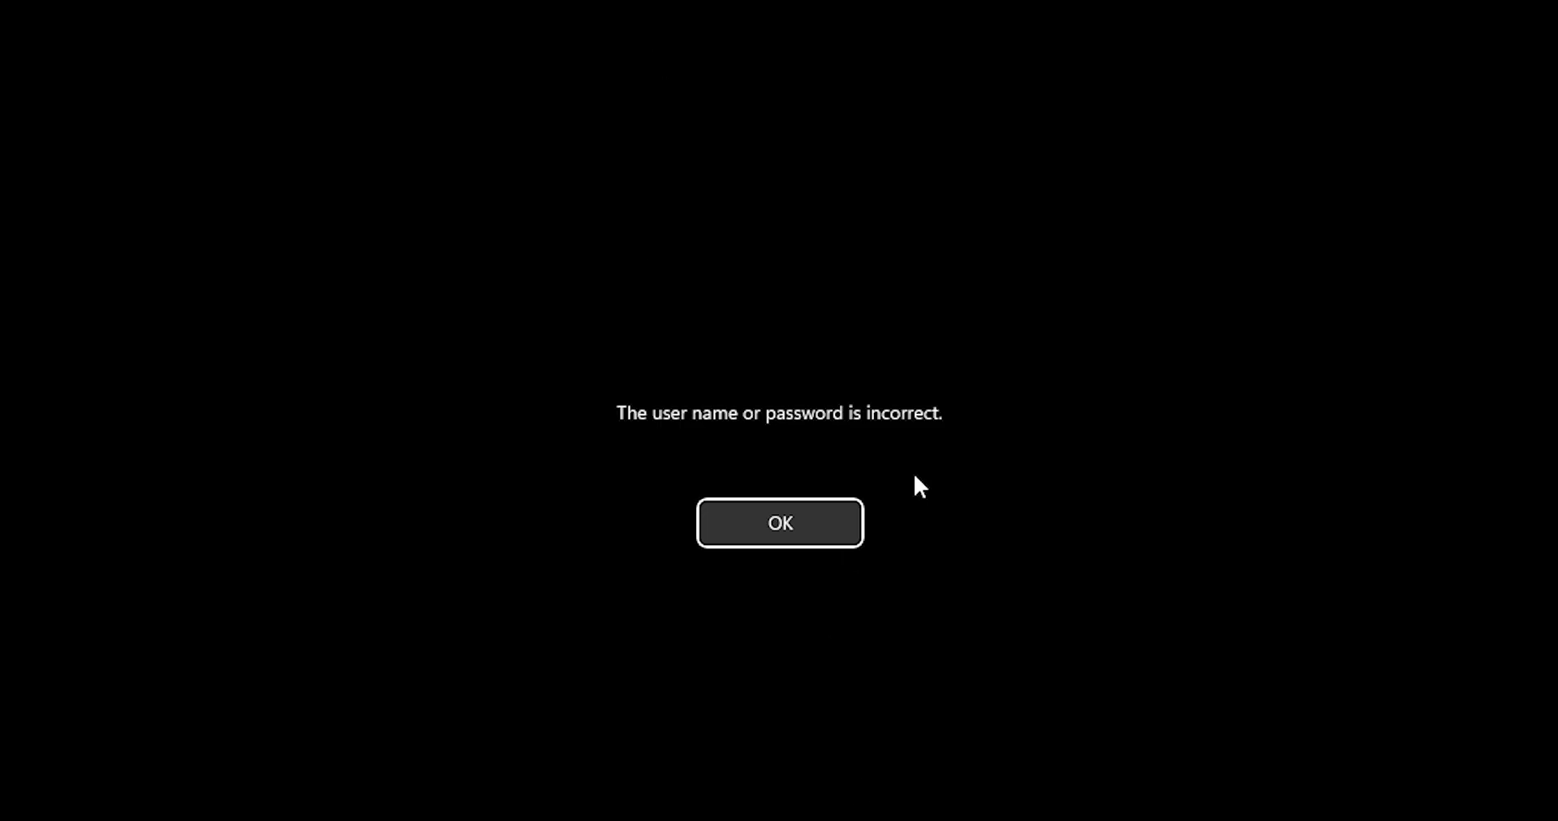
# - Dismiss the password error, sign in with the other local account, and accept the privacy settings
pyautogui.click(764, 529)
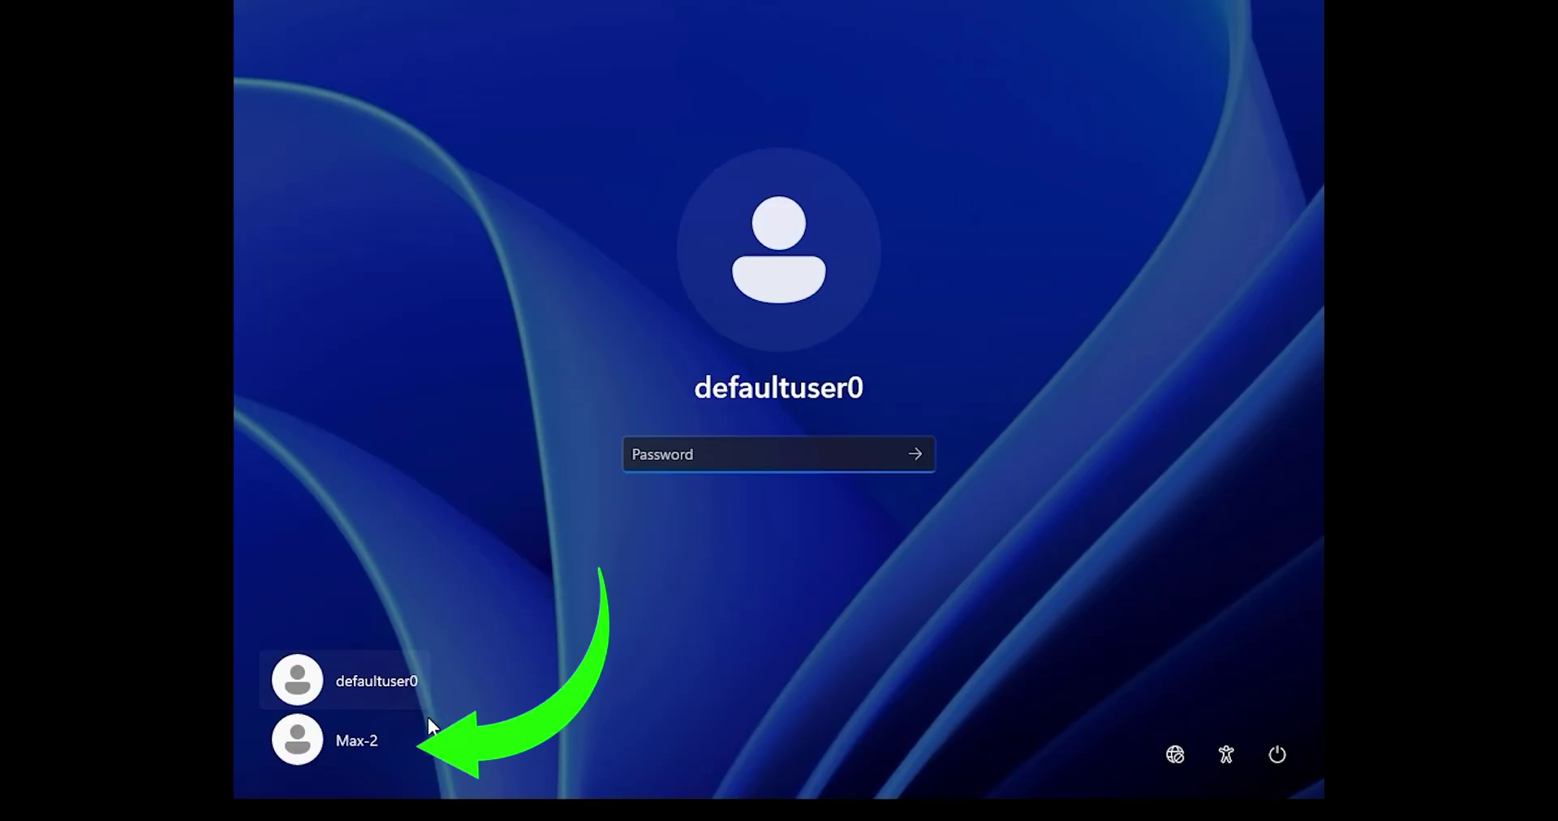
pyautogui.click(314, 747)
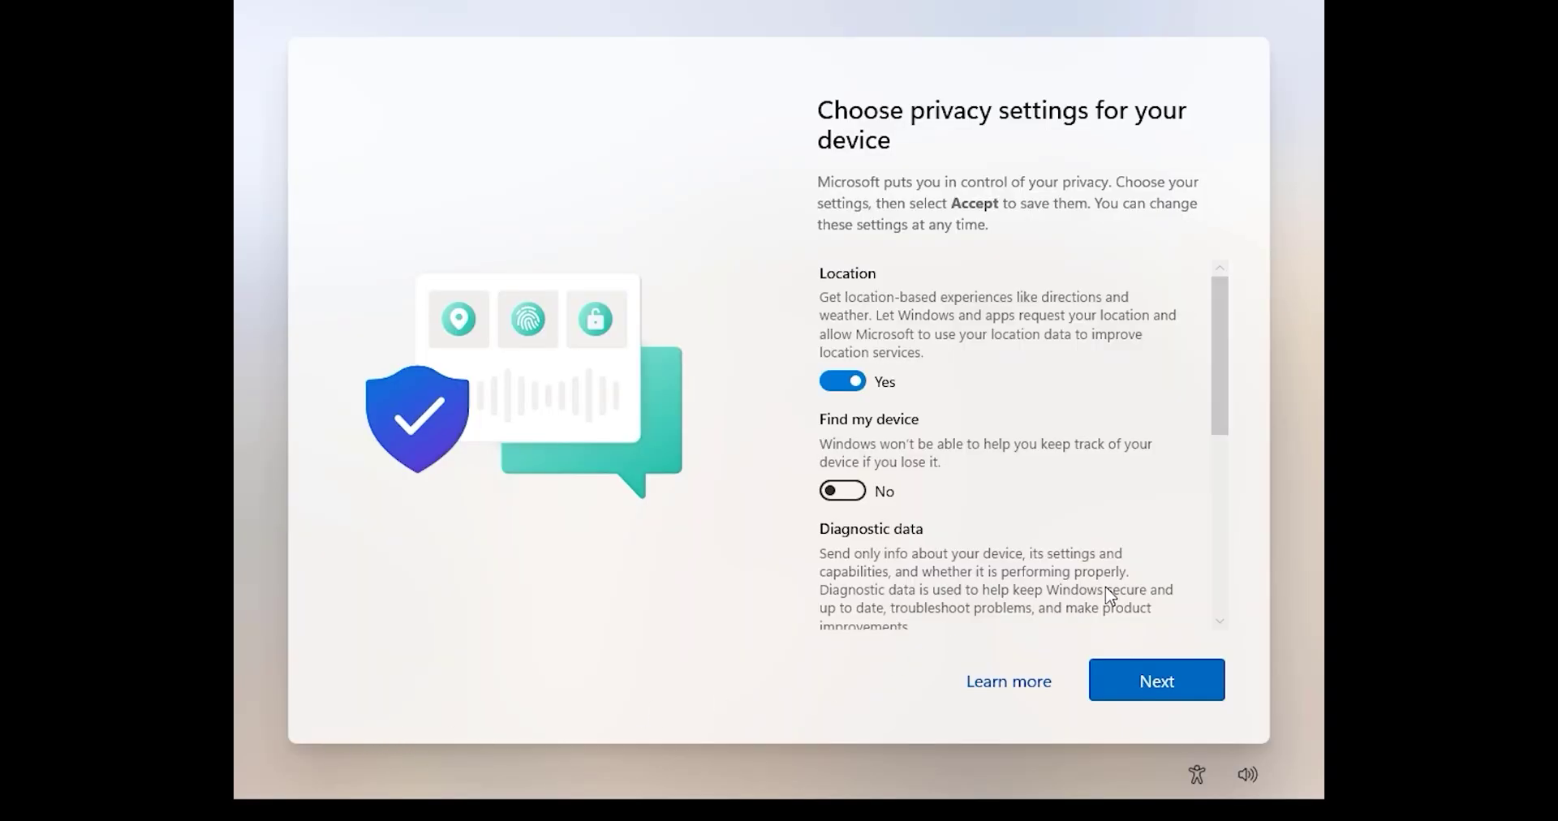
pyautogui.click(1128, 671)
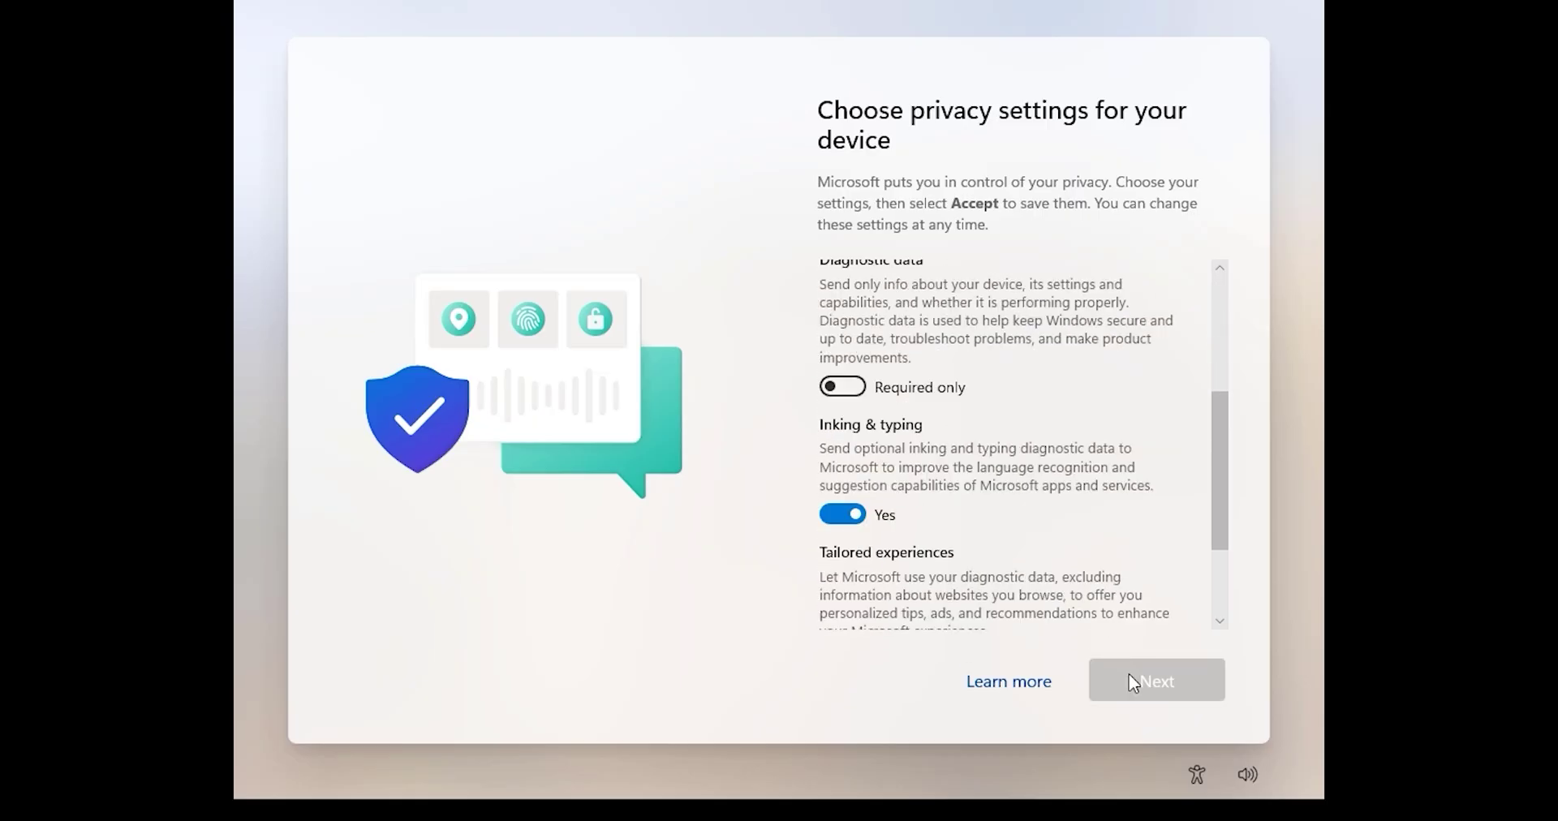
pyautogui.click(1128, 676)
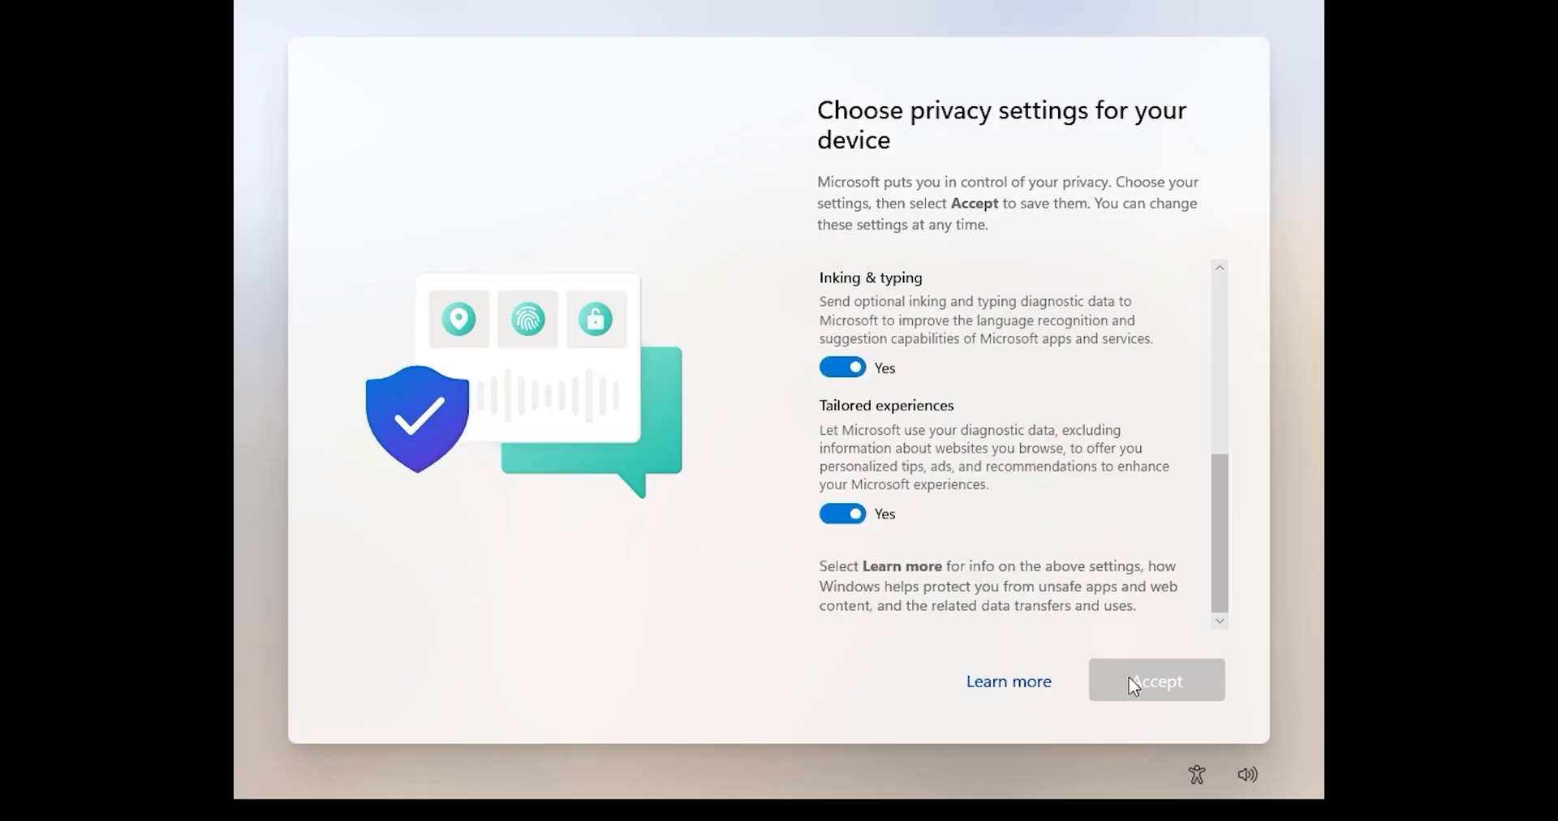
pyautogui.click(1128, 680)
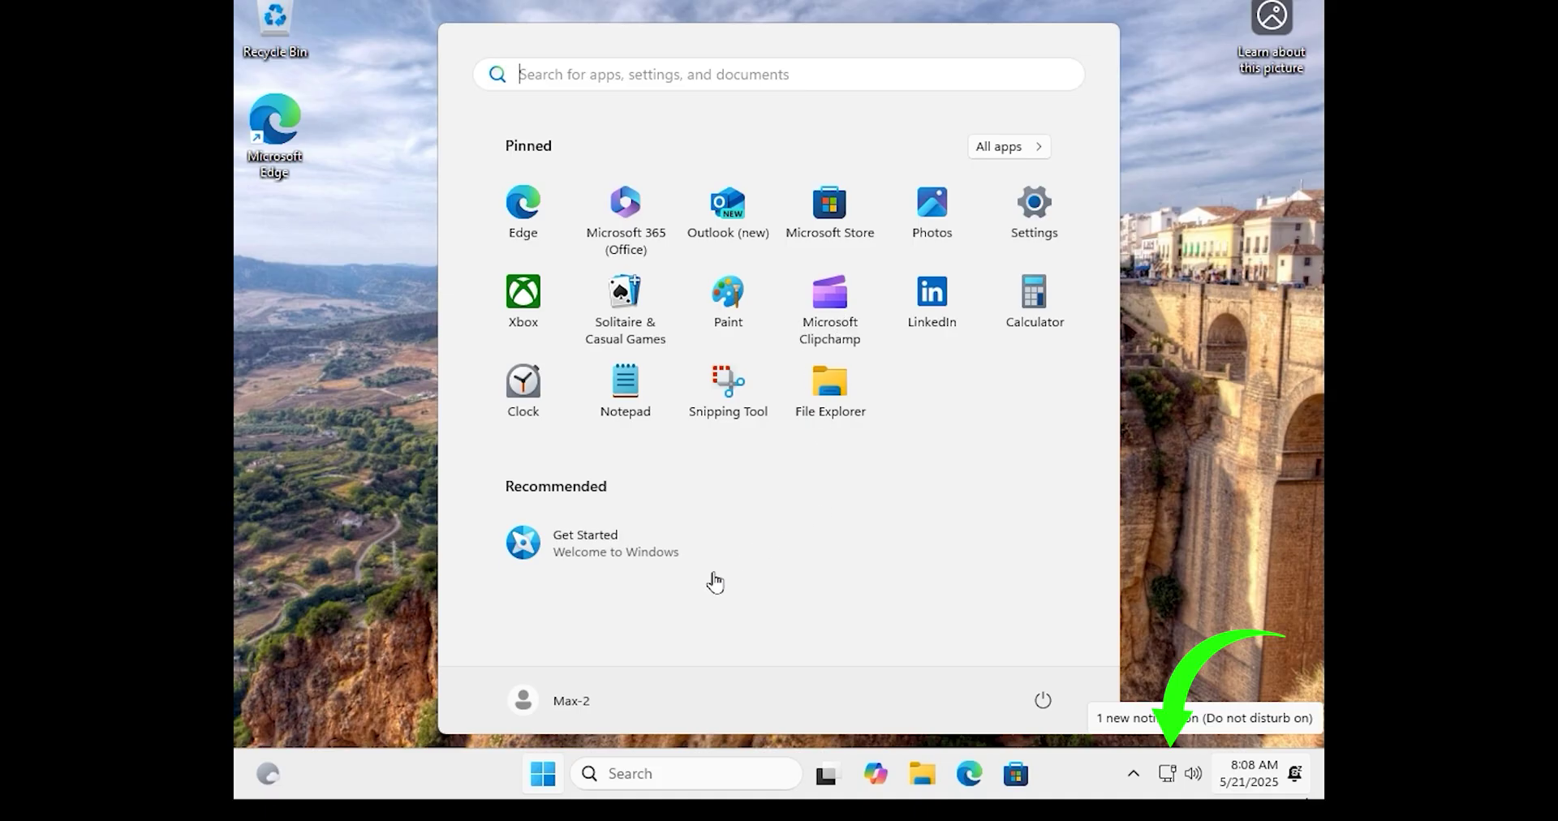
# - Search for 'users' from Start to open the Accounts > Other users settings page
pyautogui.click(529, 709)
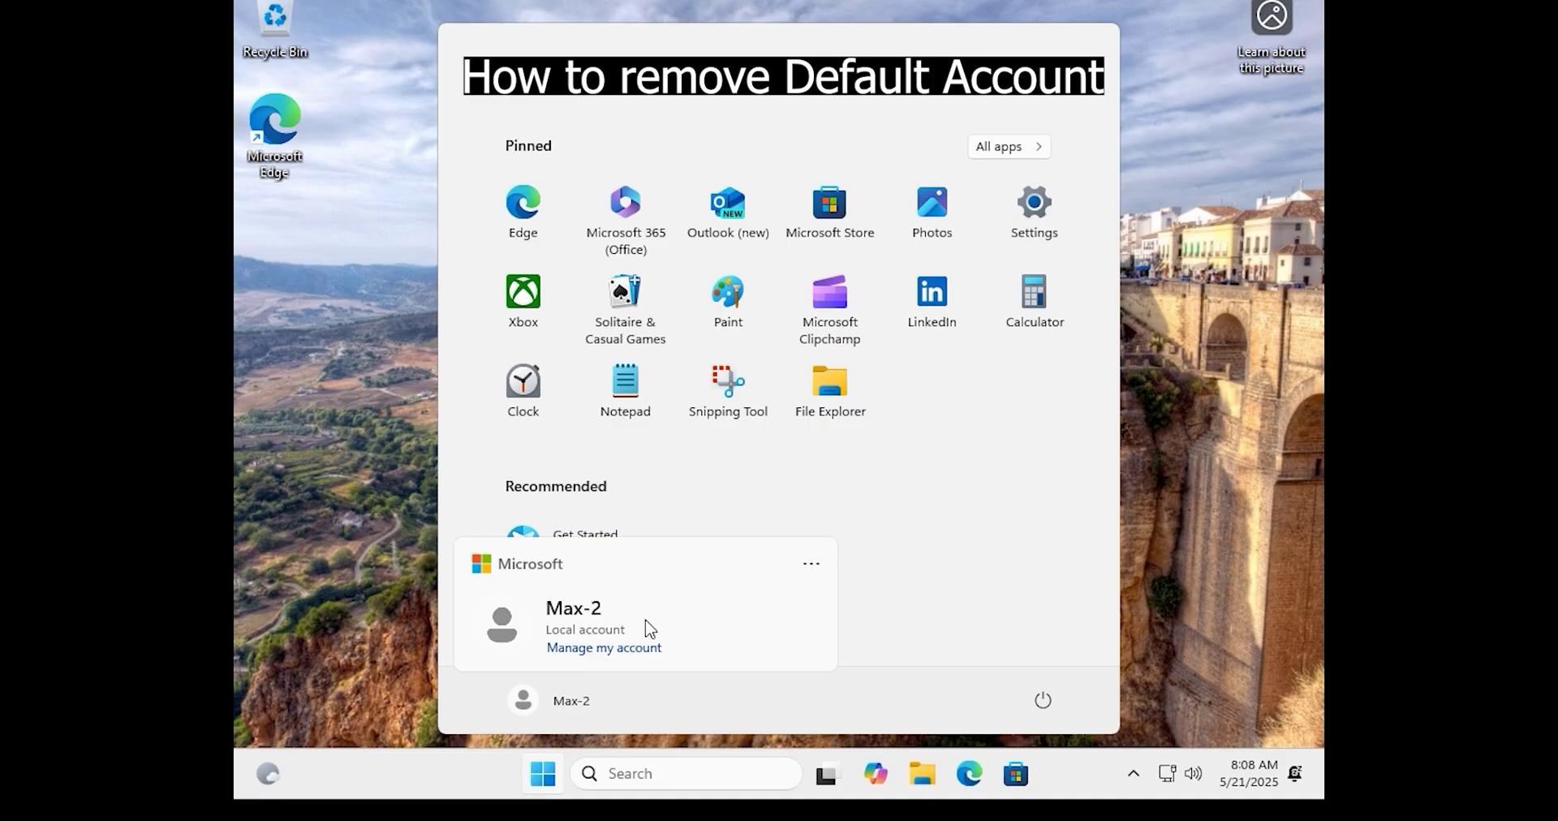
pyautogui.click(616, 775)
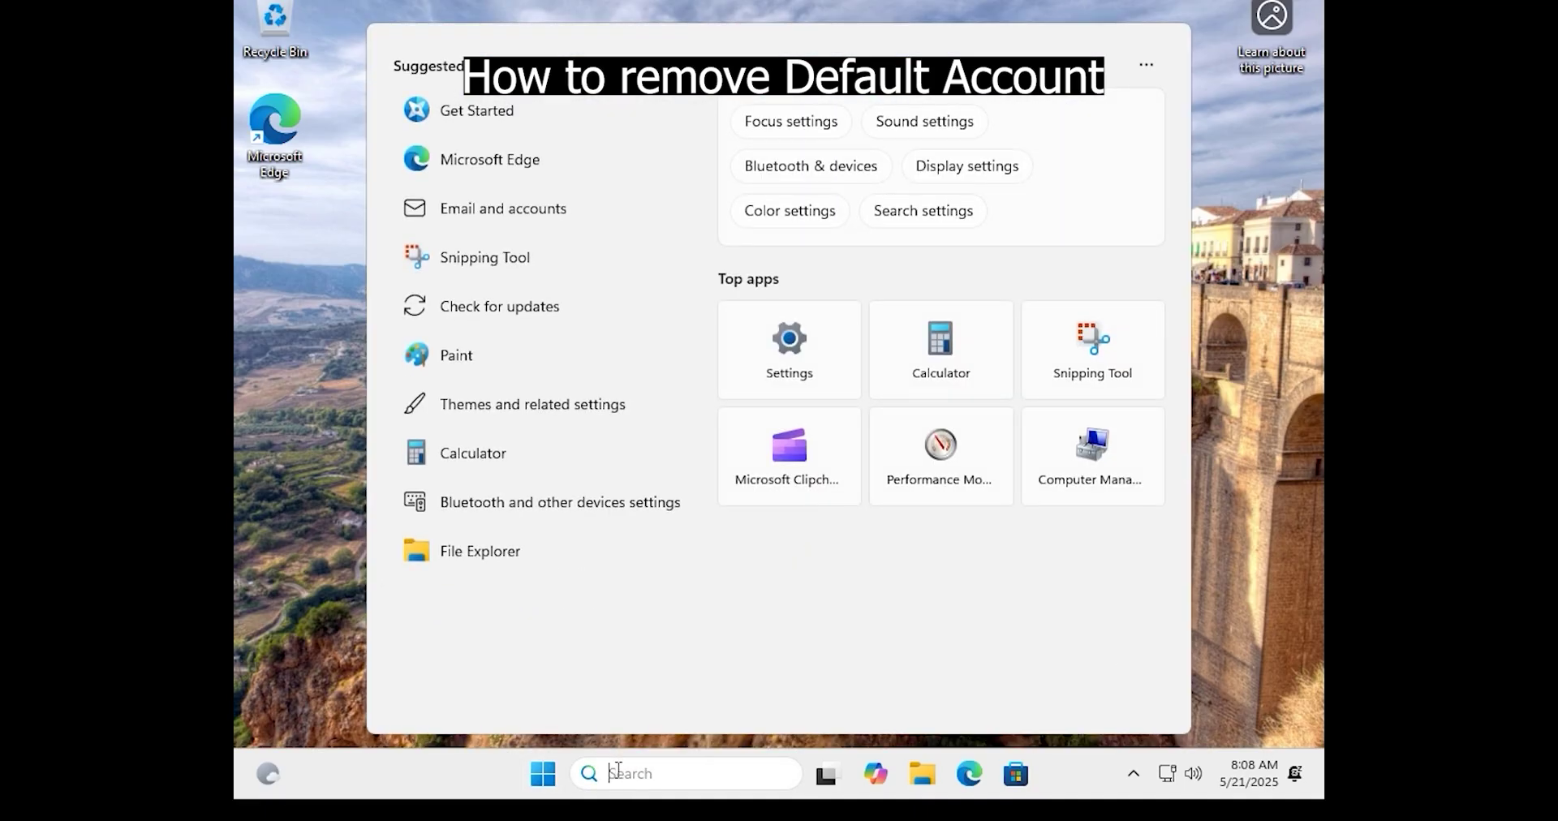
pyautogui.write('users')
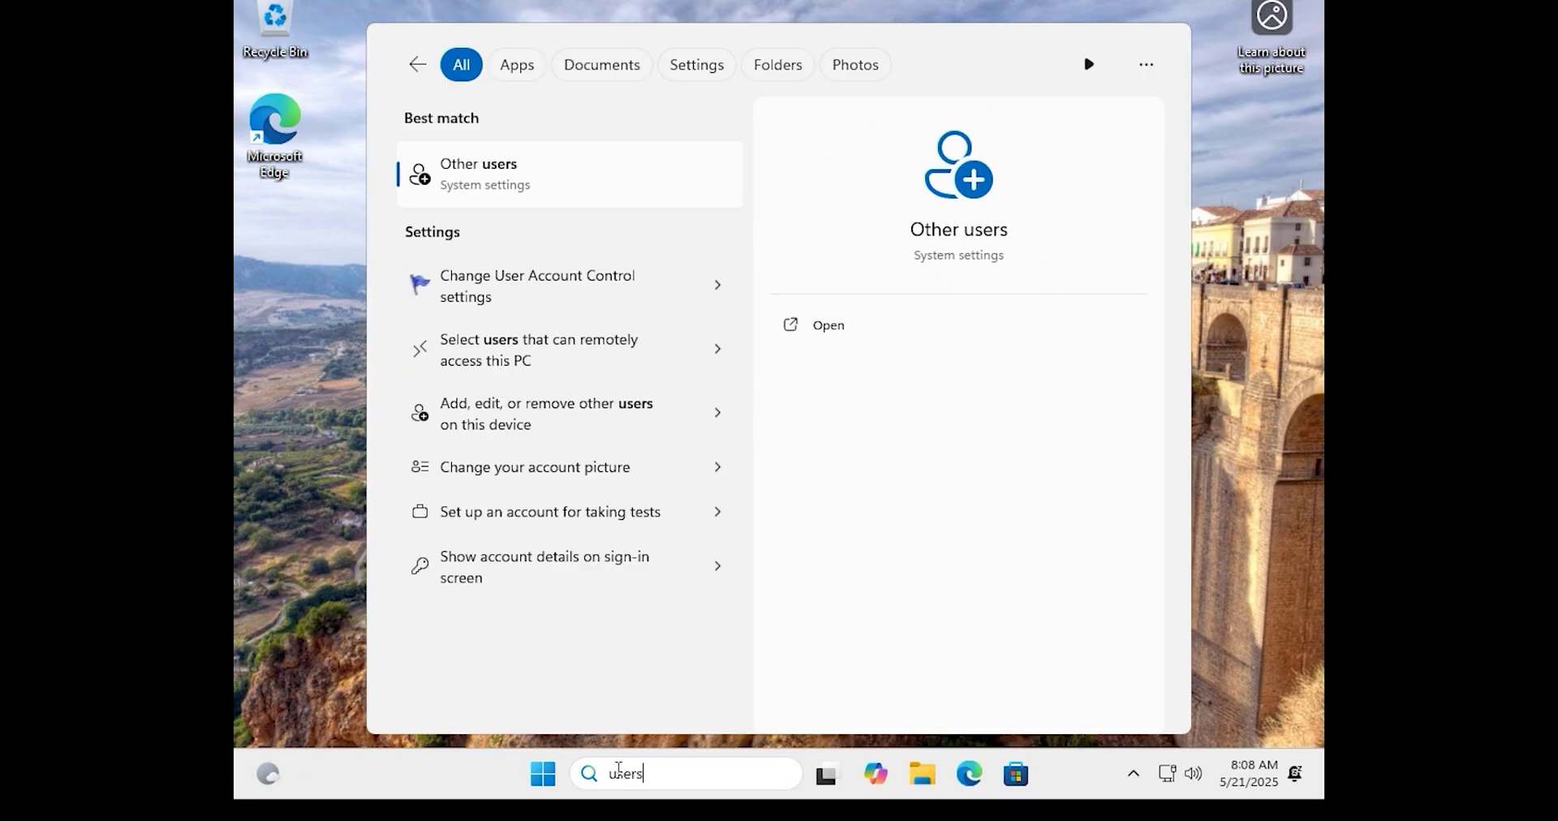
pyautogui.press('Return')
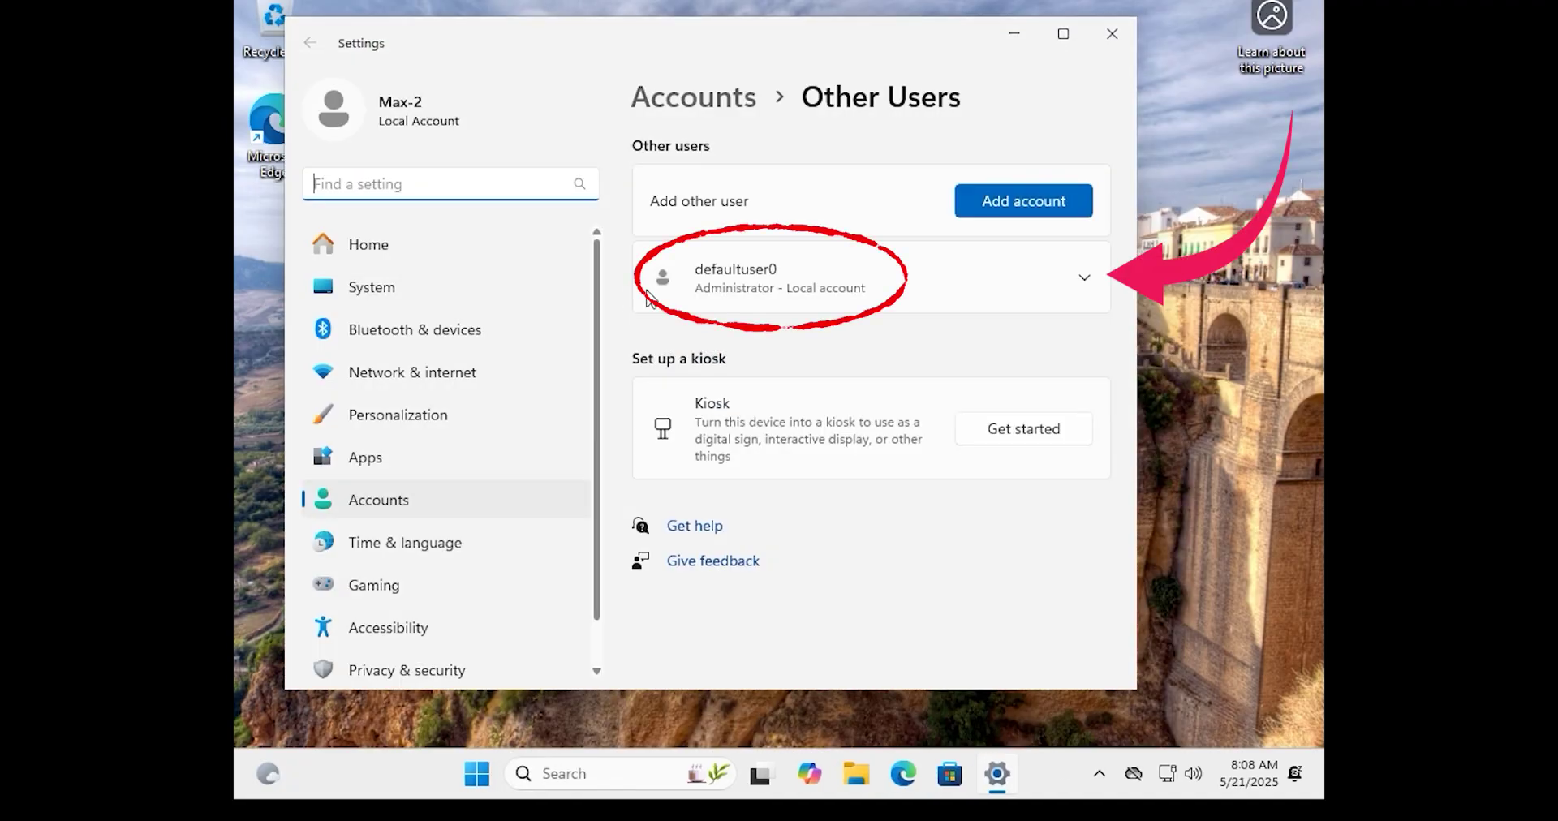
# - Remove defaultuser0 along with its data, then return to Settings Home and Accounts
pyautogui.click(1085, 280)
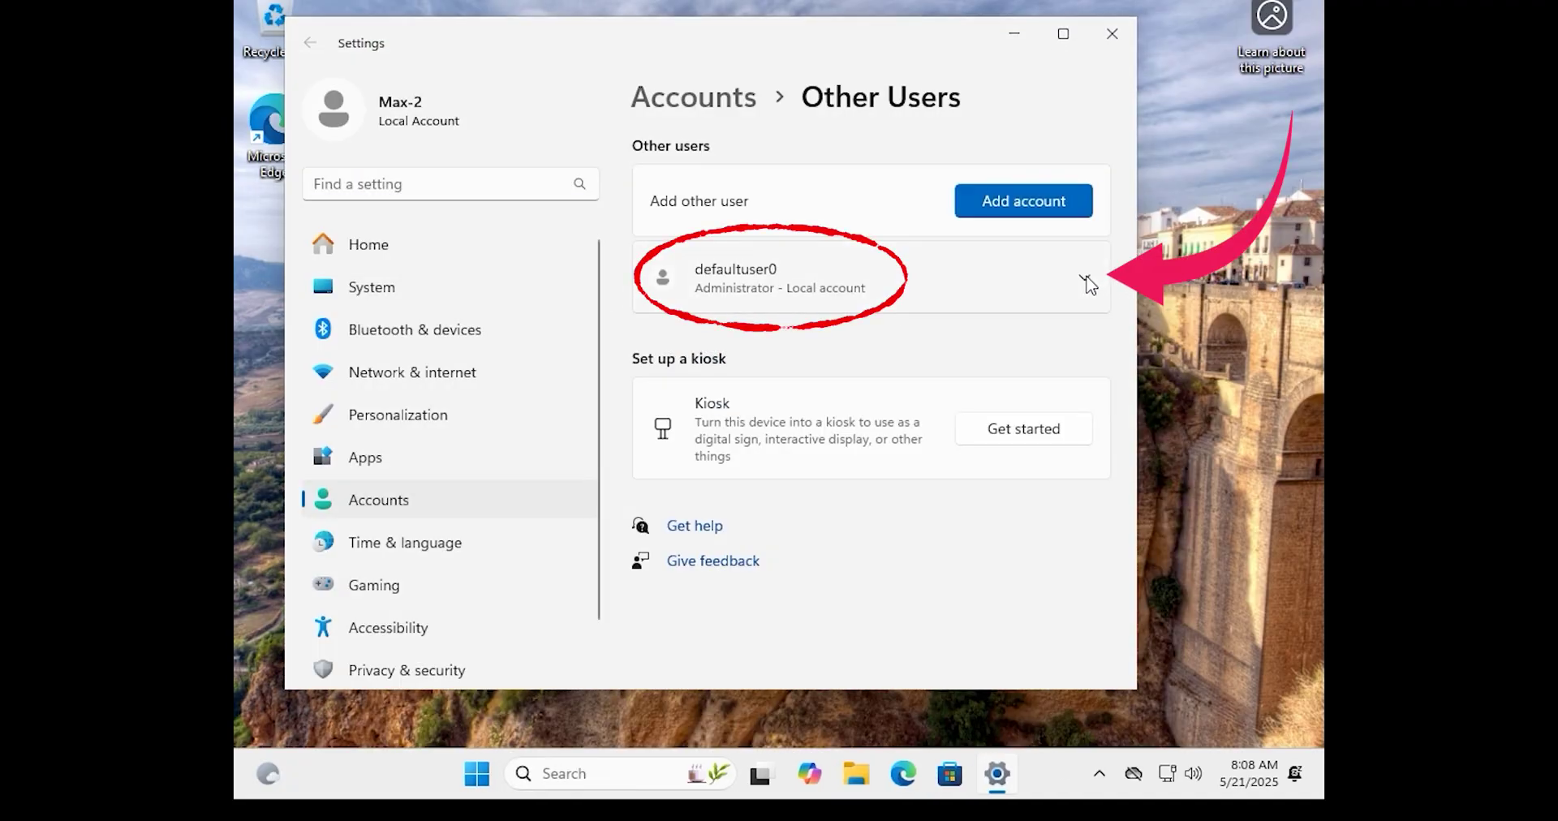
pyautogui.click(1087, 278)
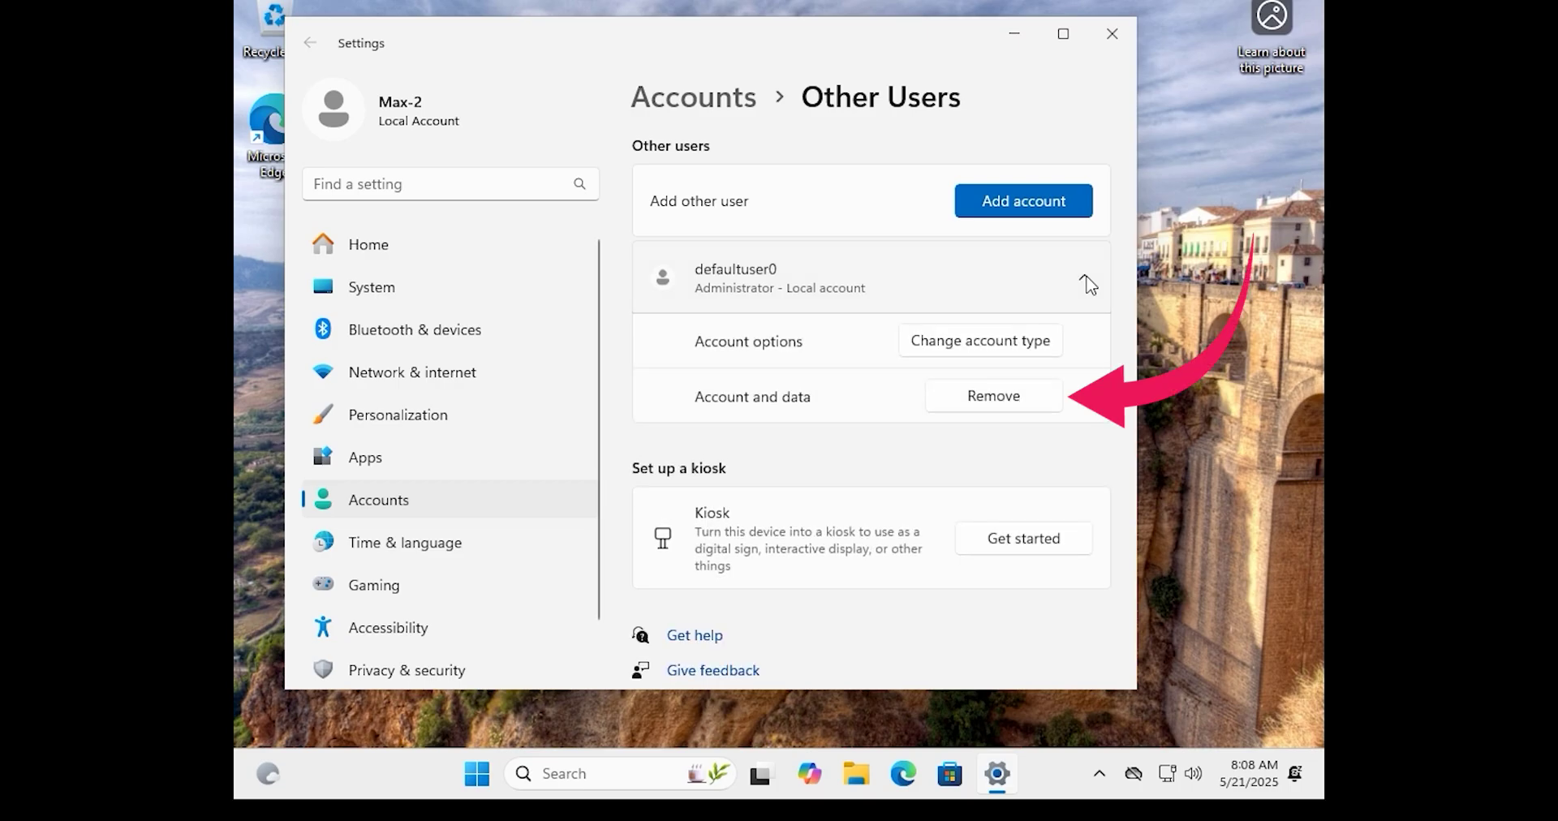
pyautogui.click(995, 399)
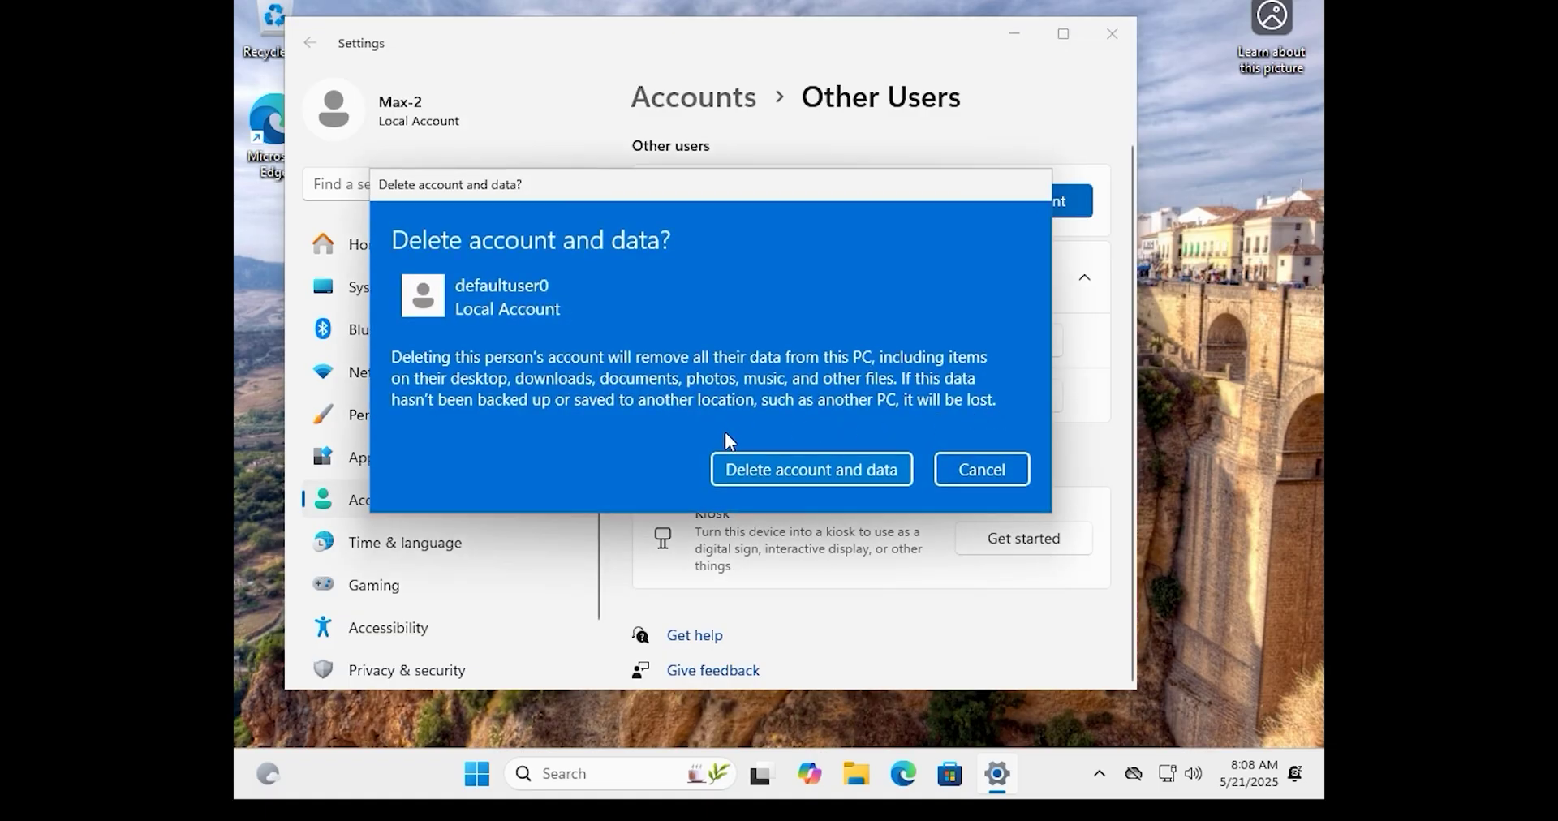
pyautogui.click(820, 470)
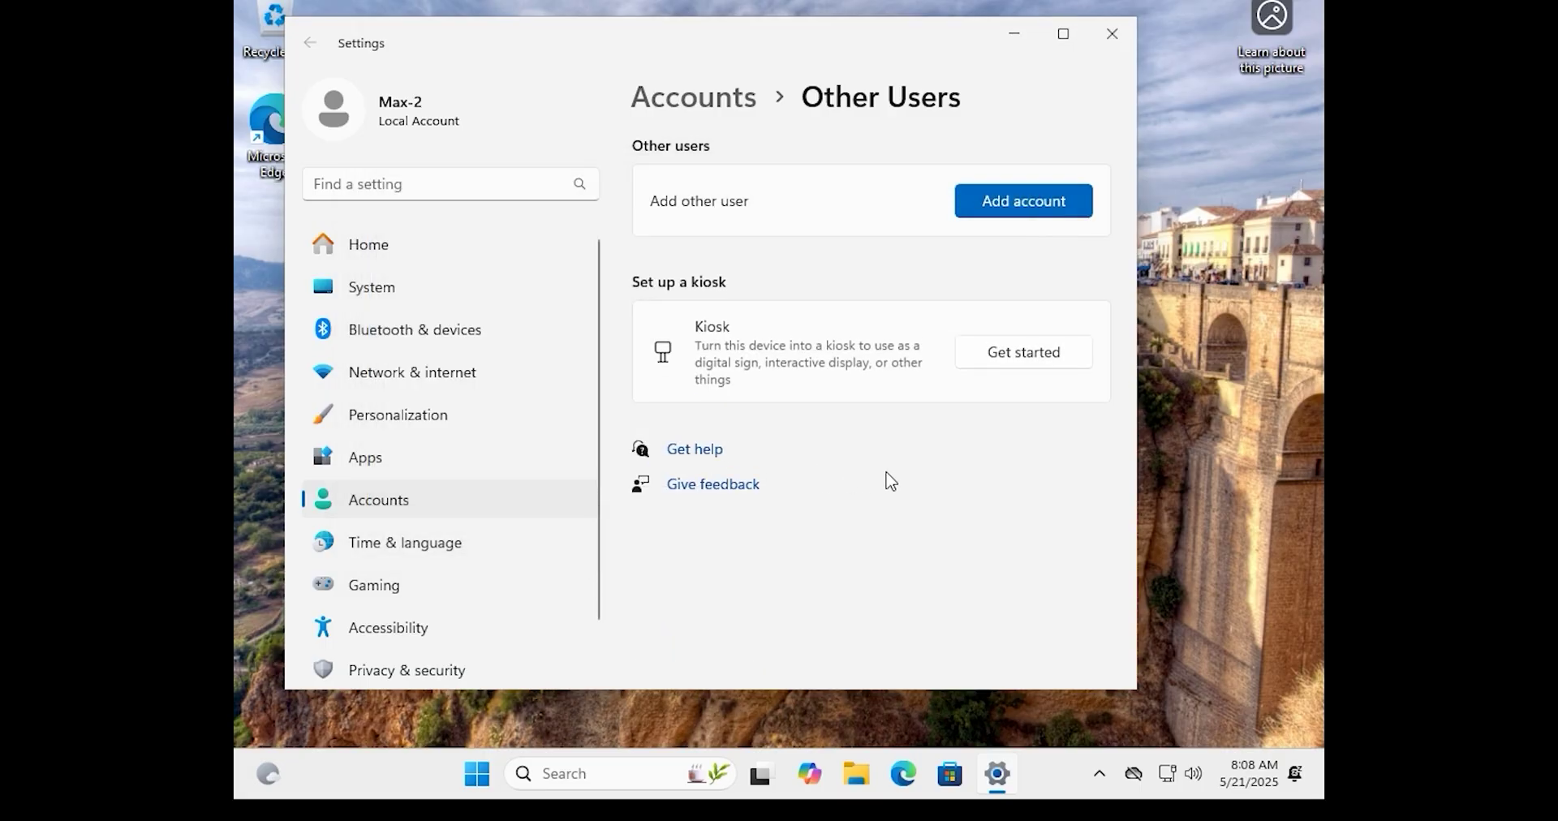
pyautogui.click(369, 247)
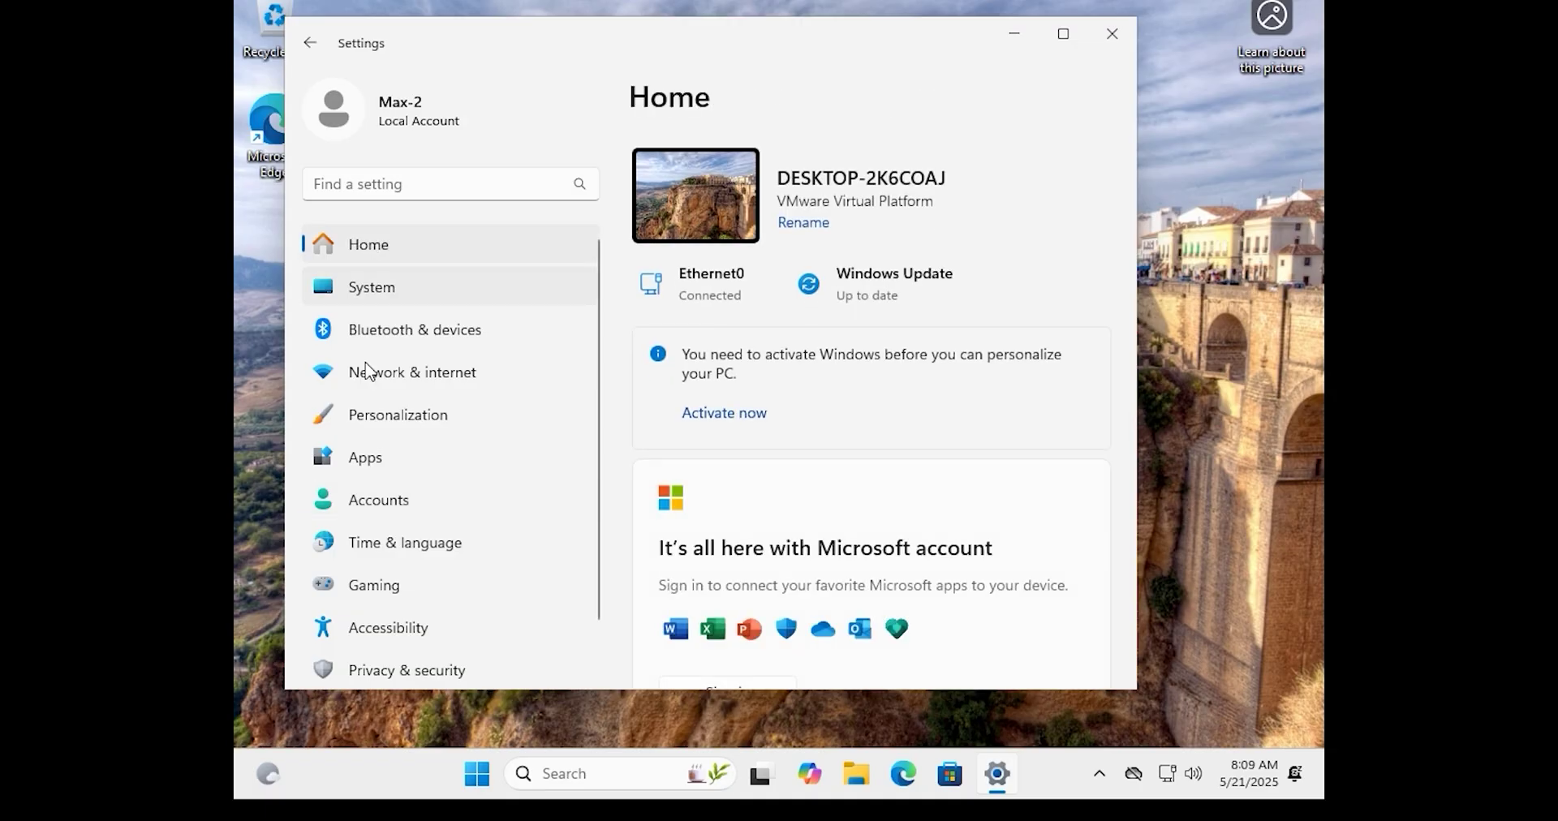
pyautogui.click(395, 510)
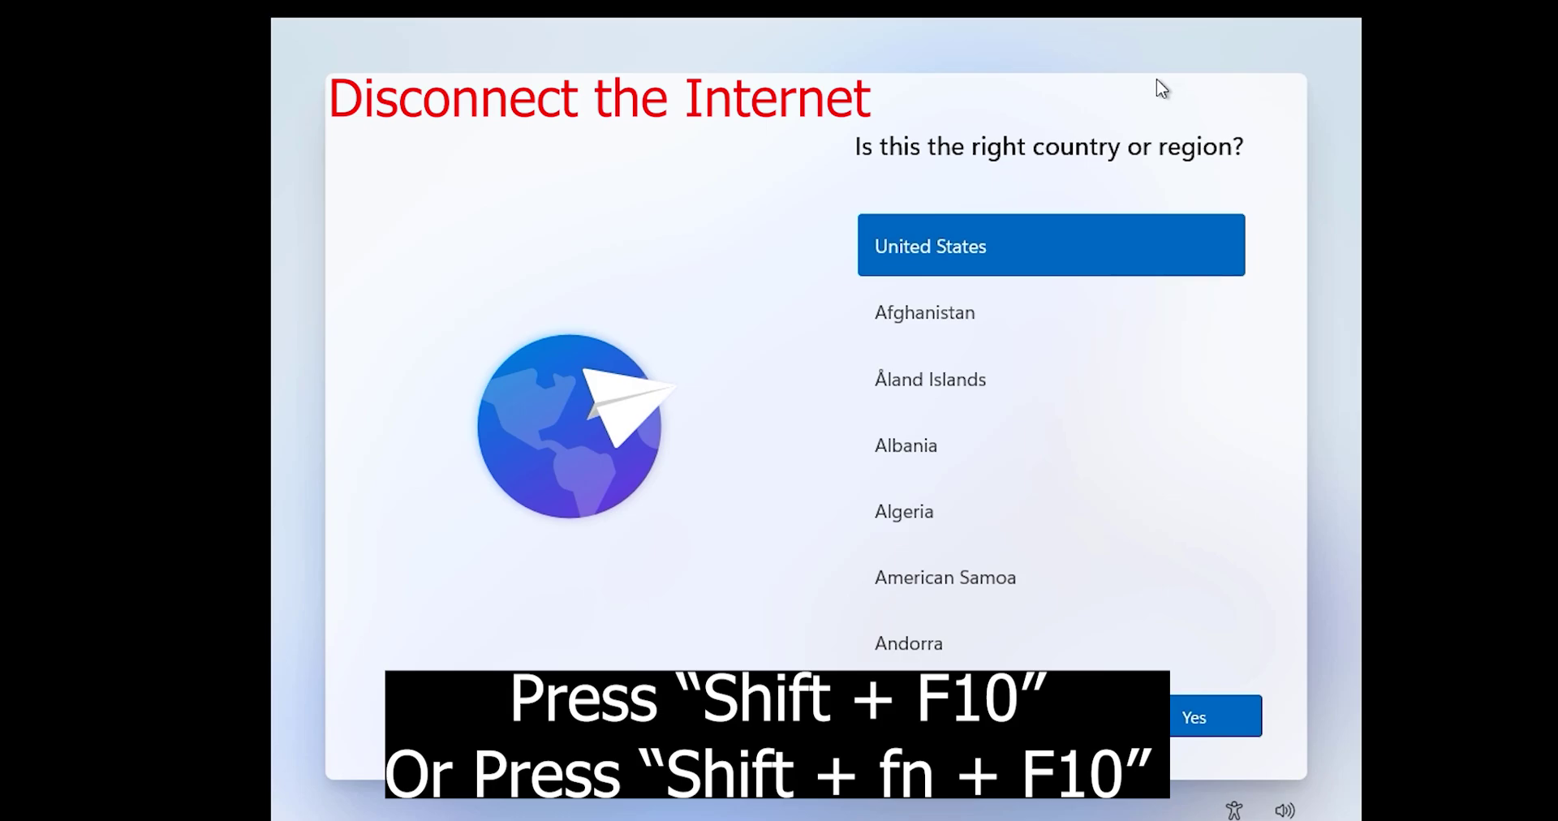
# - Run OOBE\bypassnro in an administrator Command Prompt opened with Shift+F10
pyautogui.hotkey('shift', 'F10')
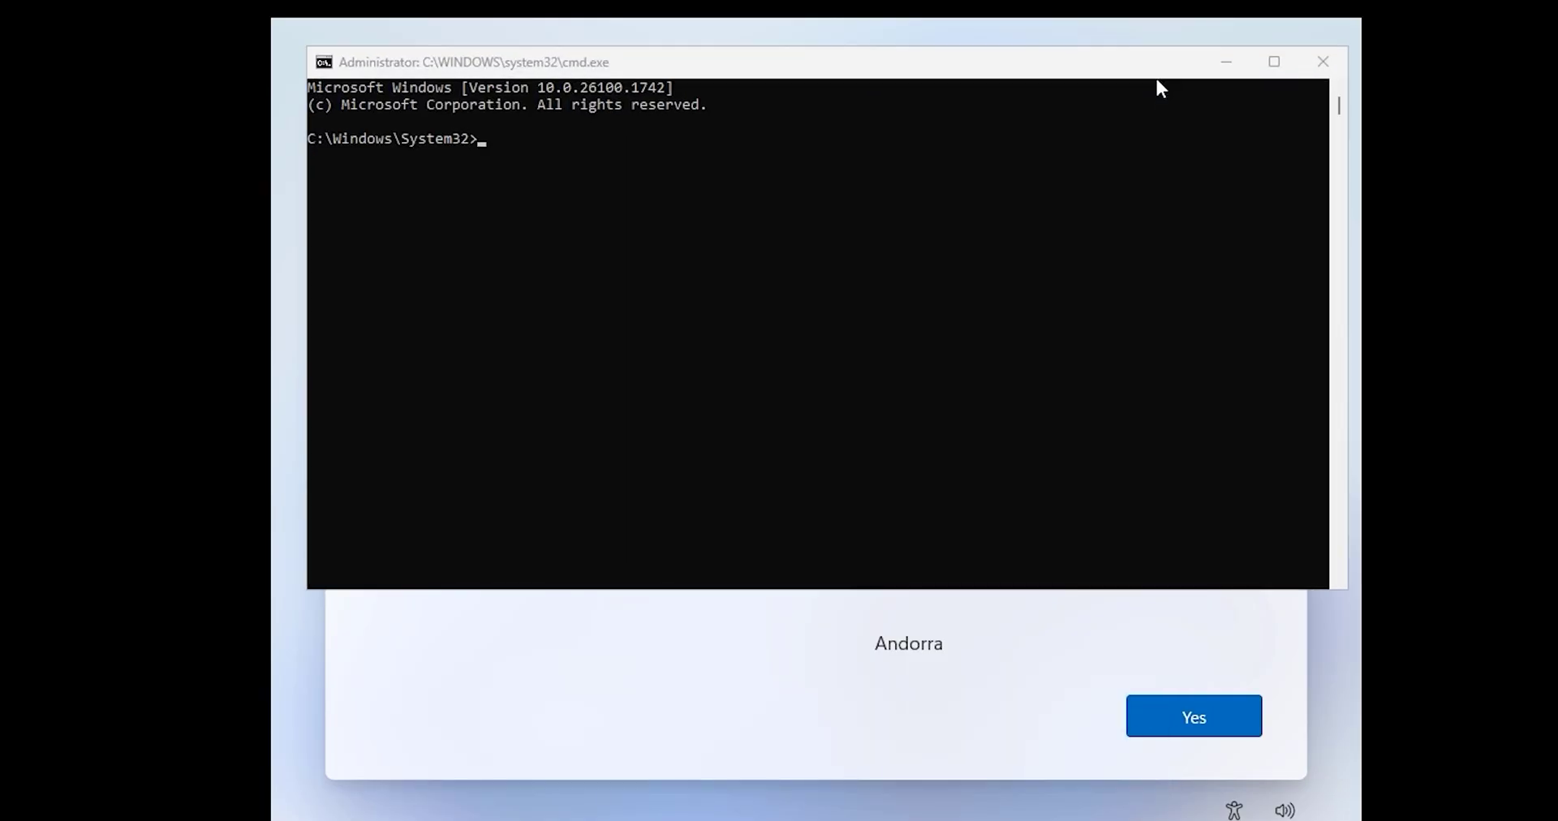
pyautogui.click(1077, 68)
pyautogui.write('OOBE\\bypassnro')
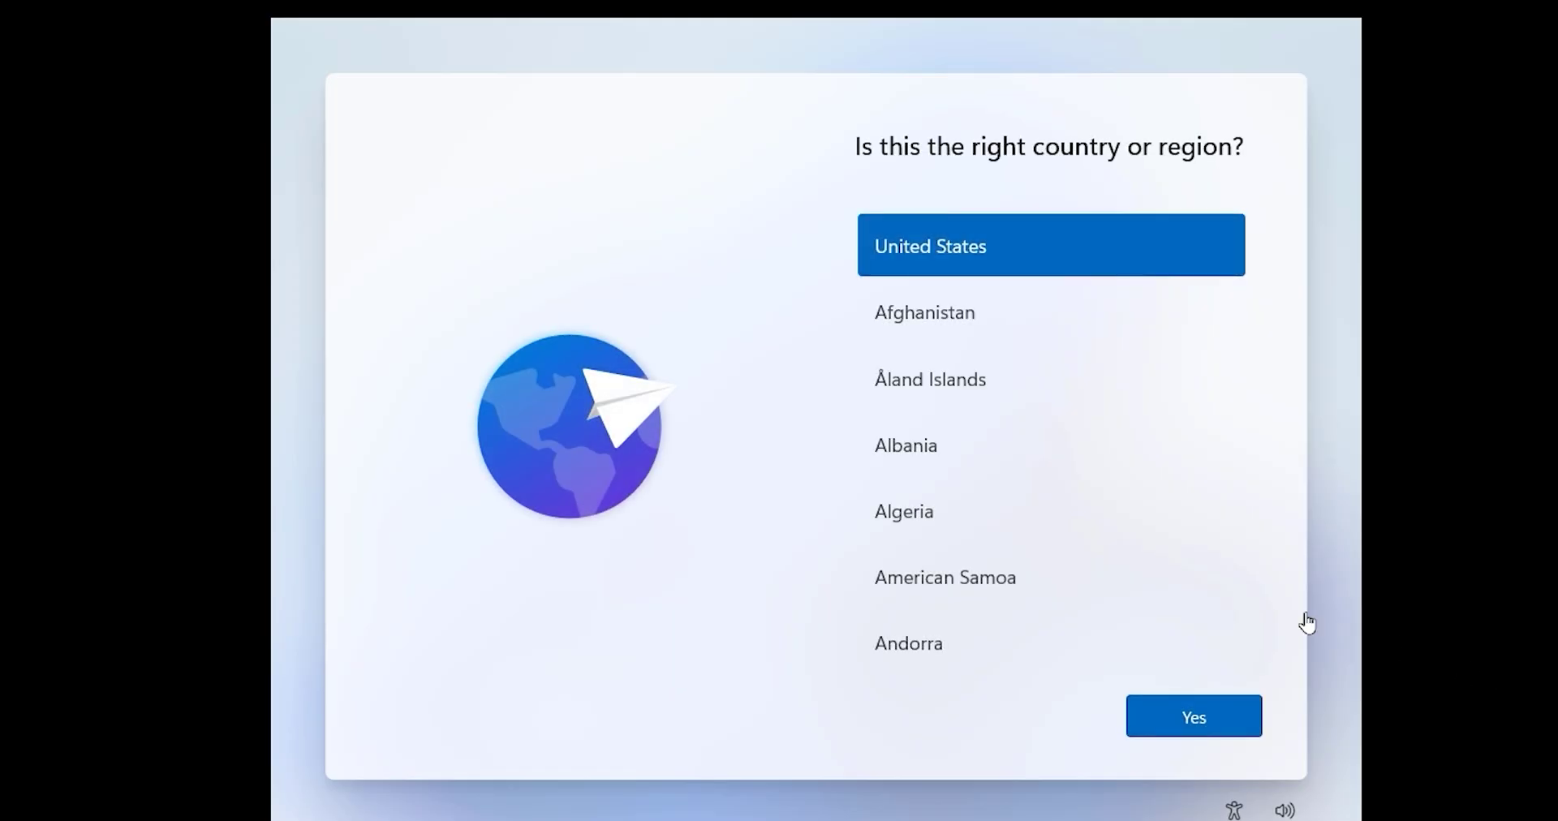
# - Confirm United States and US keyboard, skip a second layout, and continue without internet
pyautogui.click(1194, 716)
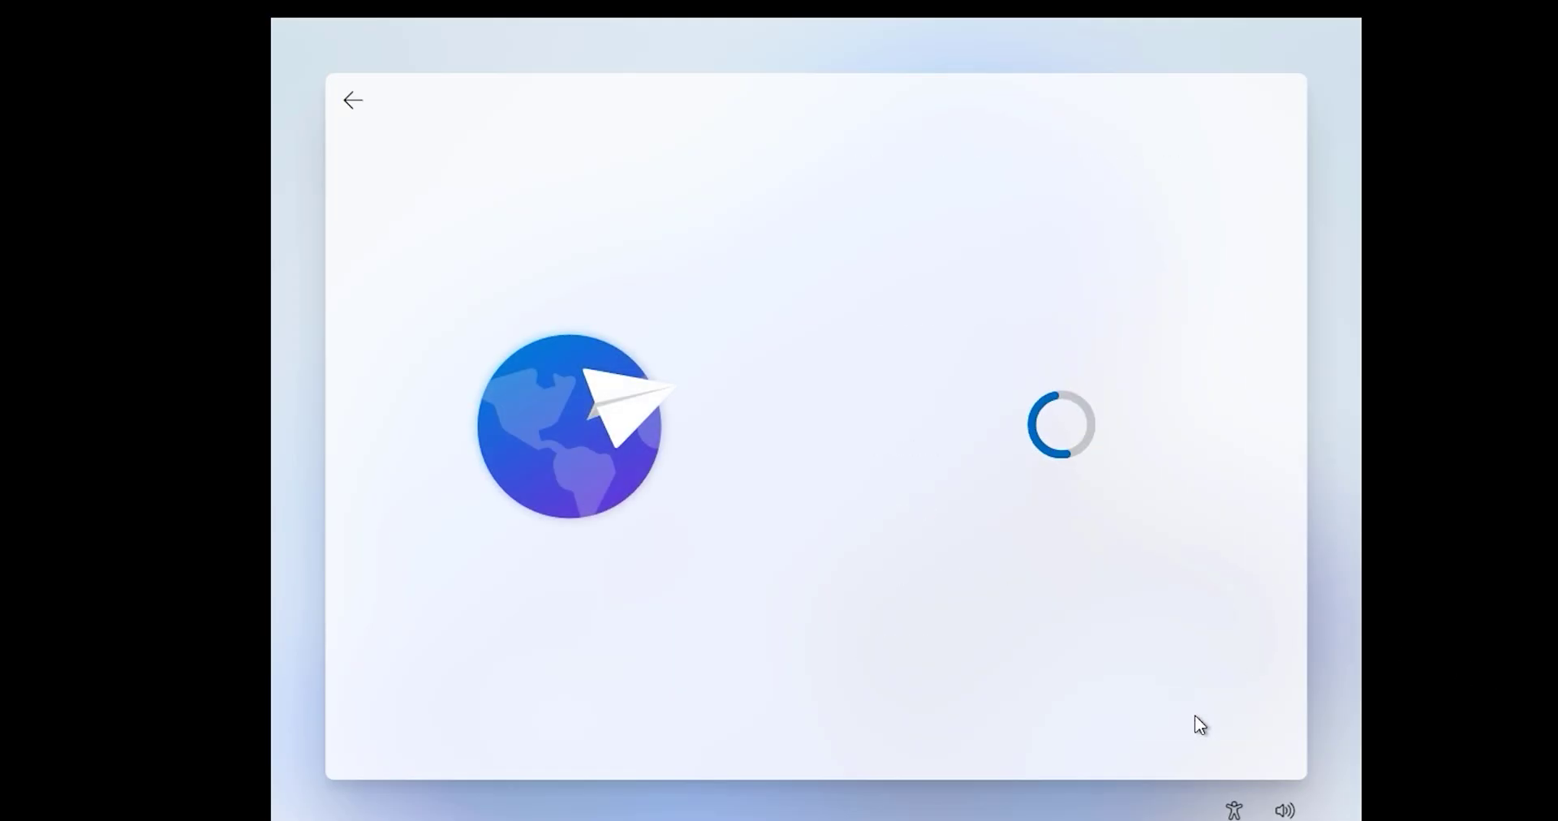
pyautogui.click(1197, 721)
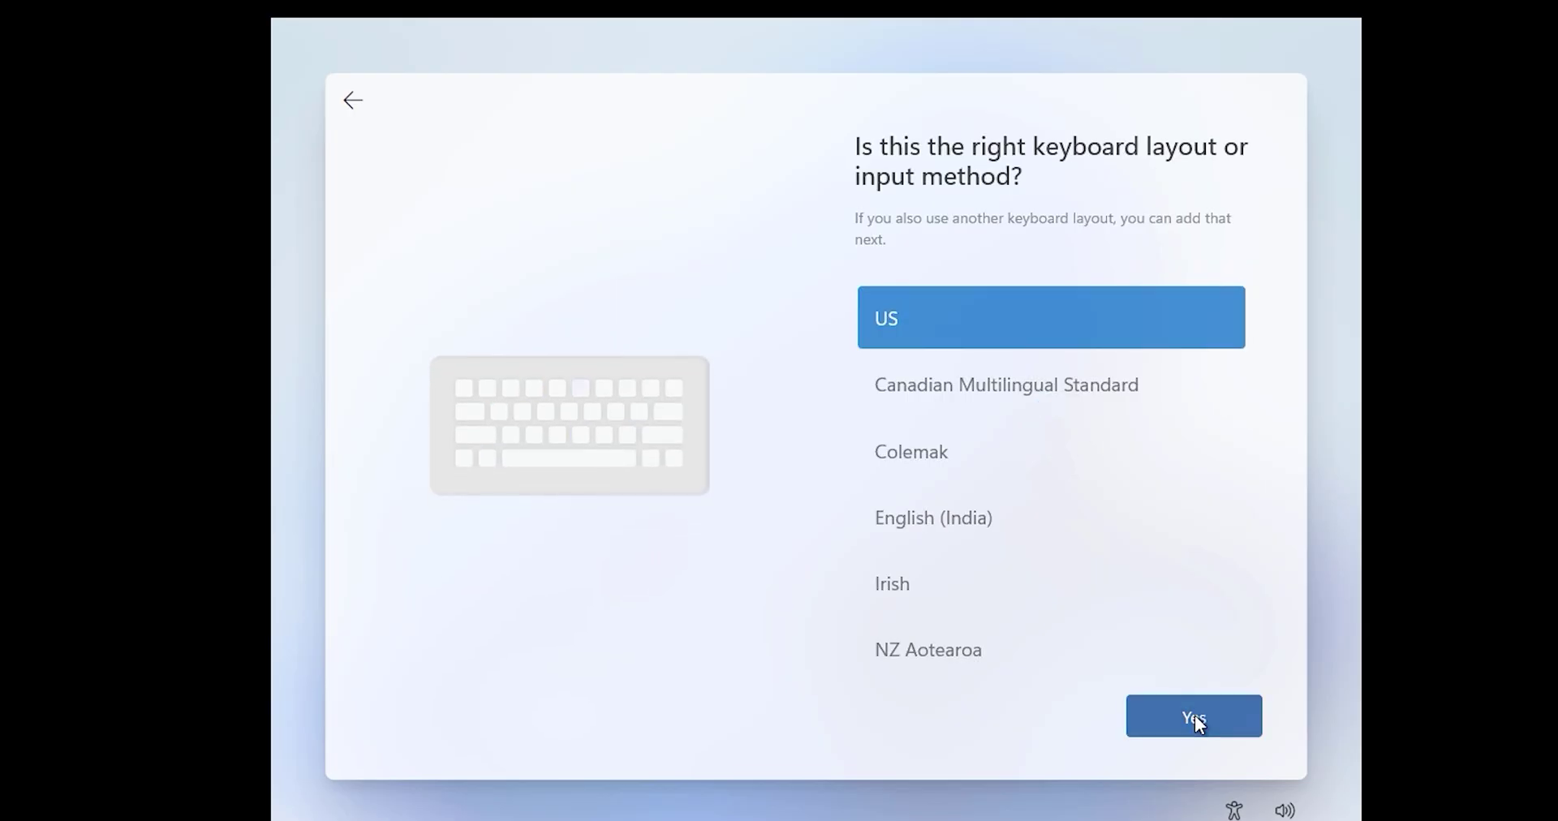
pyautogui.click(1198, 721)
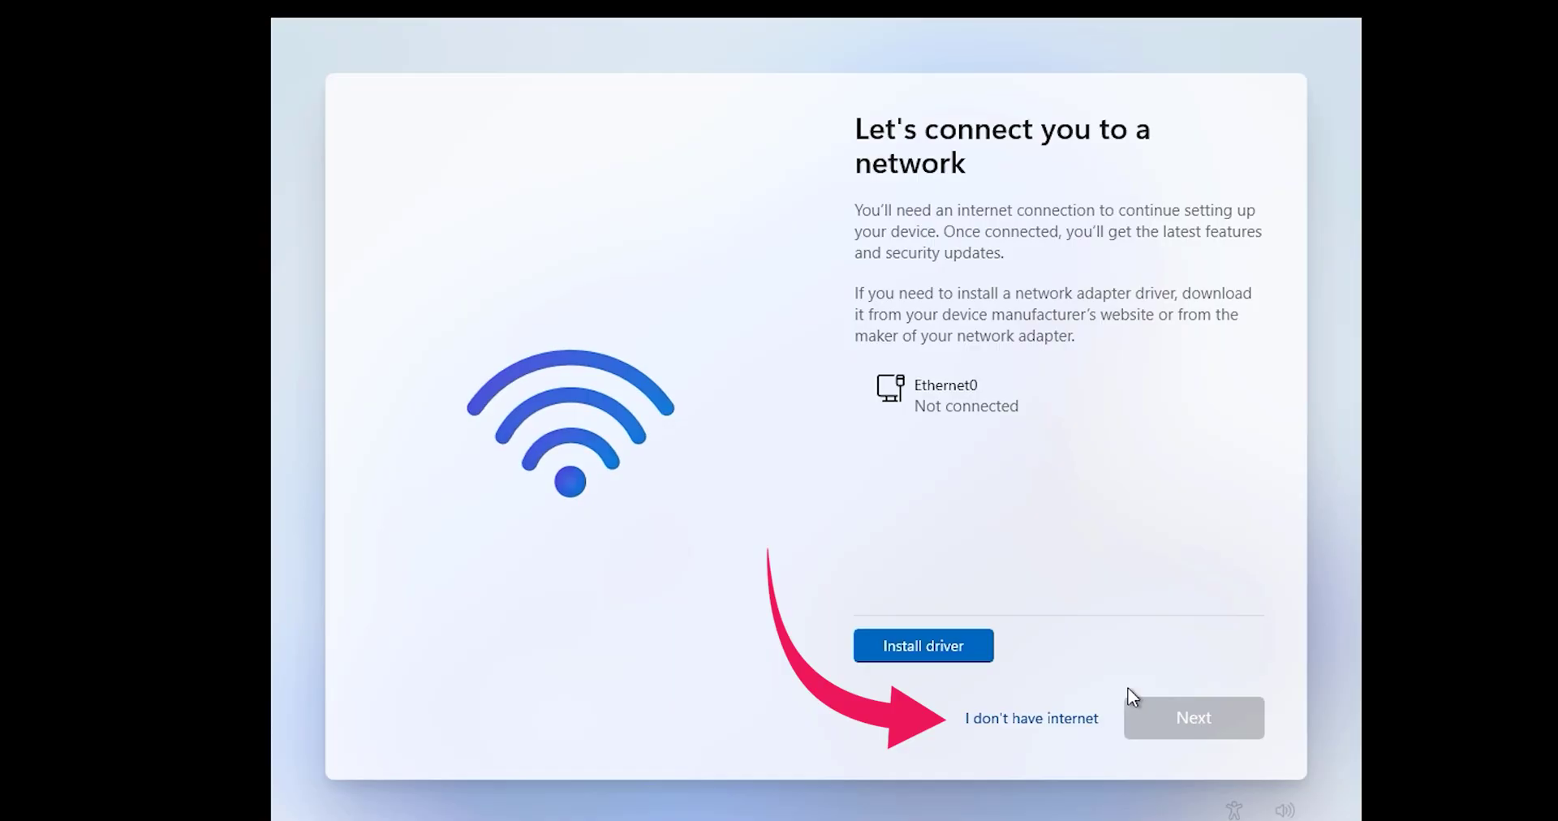
pyautogui.click(1041, 724)
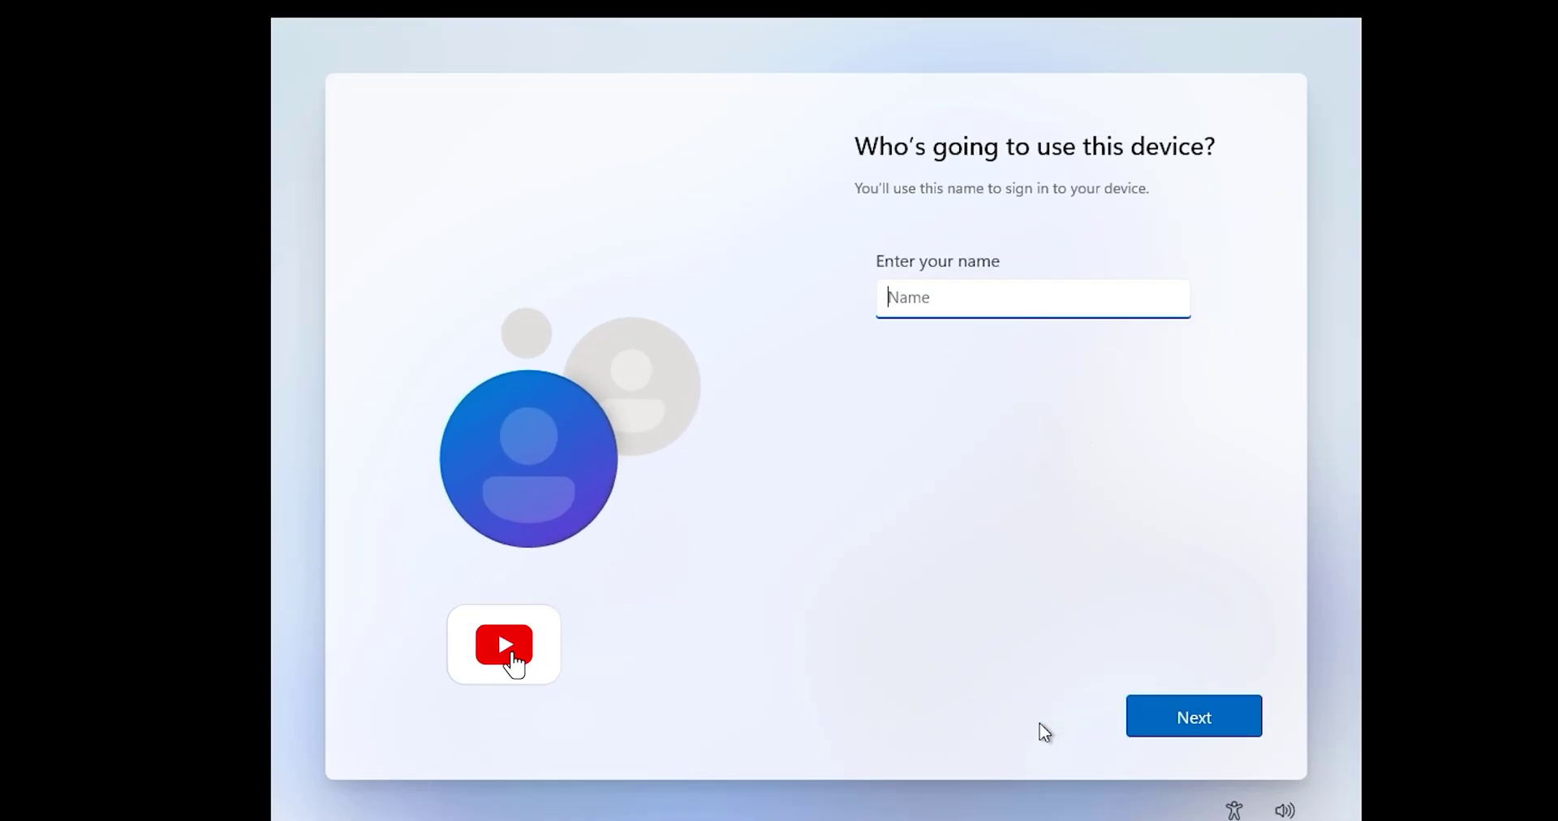
# - Enter a local account name, leave the password blank, and accept the privacy settings
pyautogui.write('Max-123')
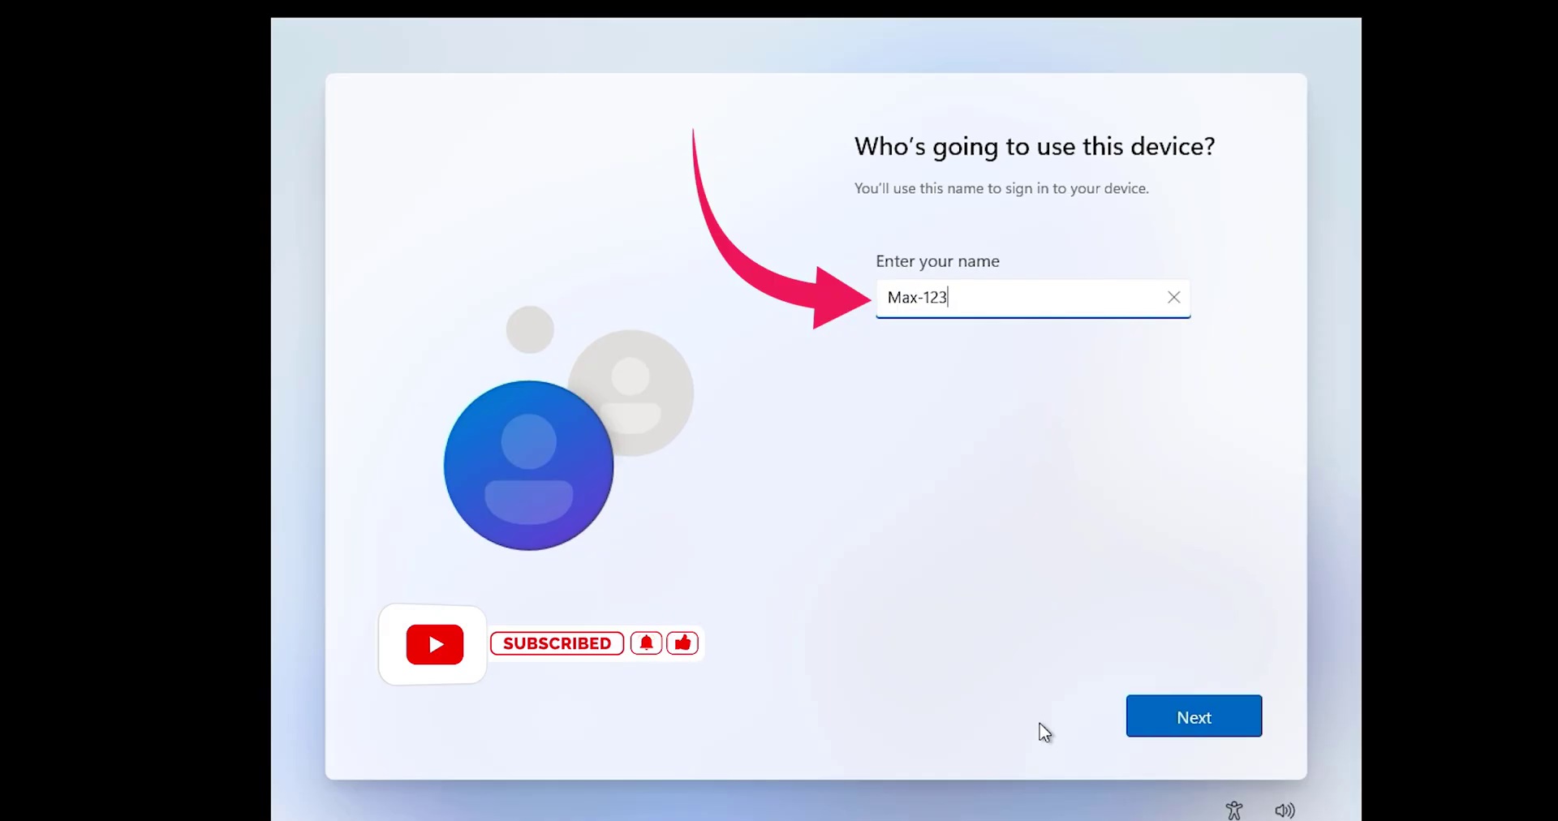
pyautogui.click(1205, 718)
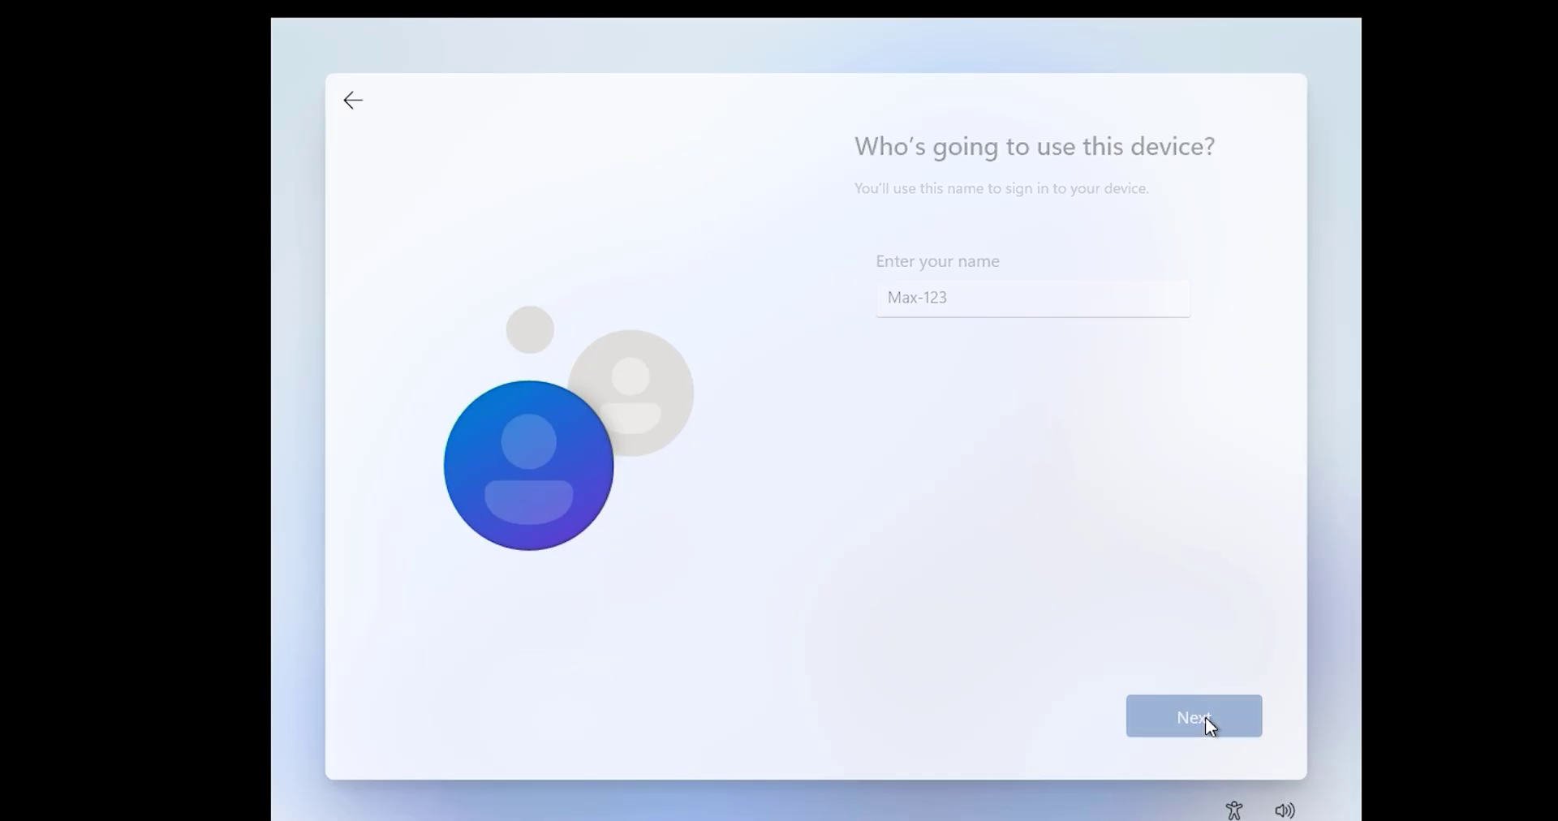
pyautogui.click(1205, 717)
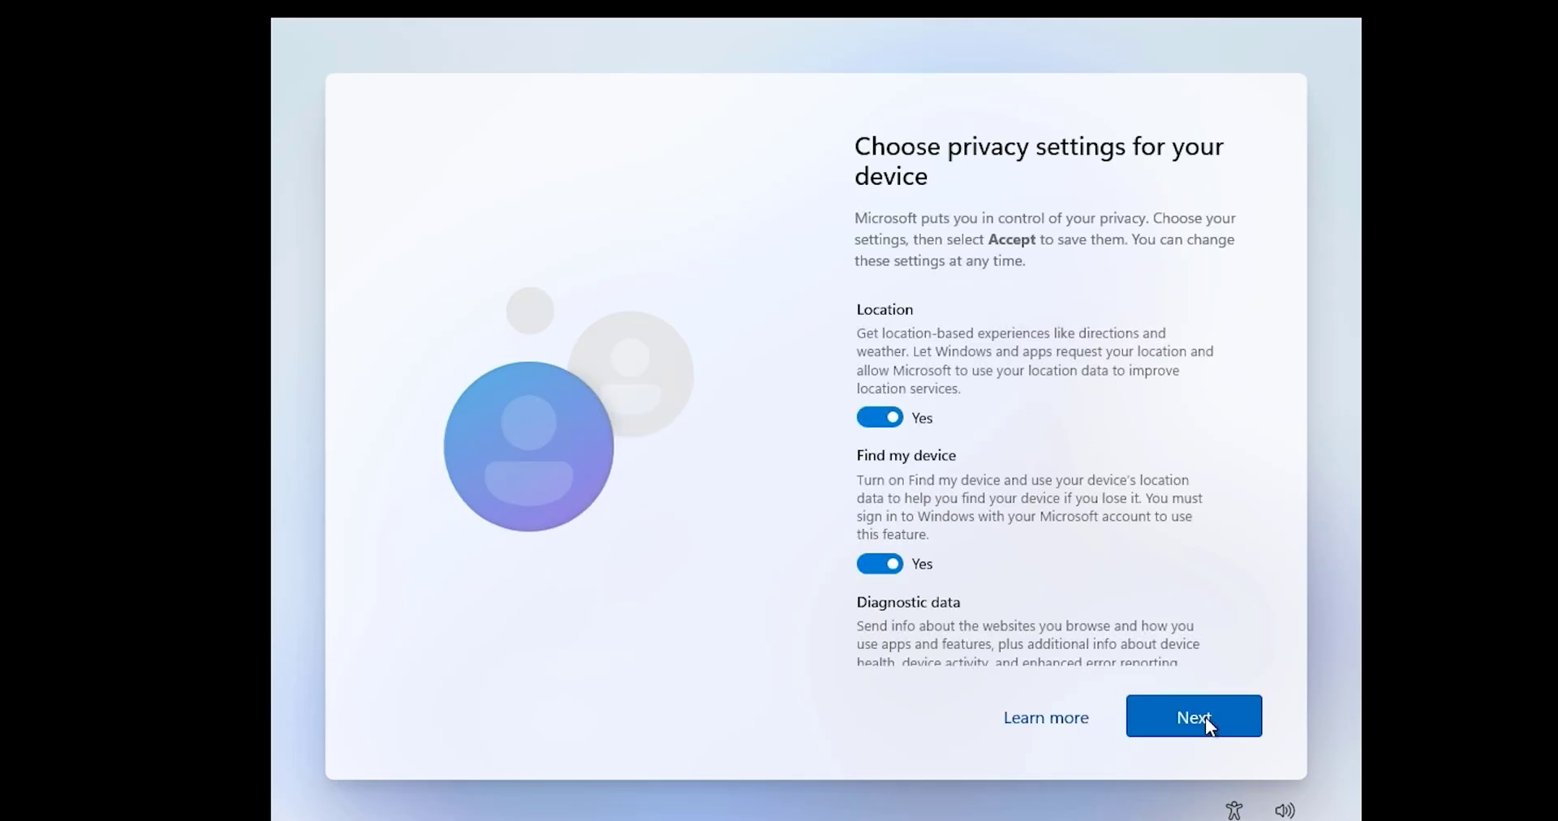
pyautogui.click(1205, 717)
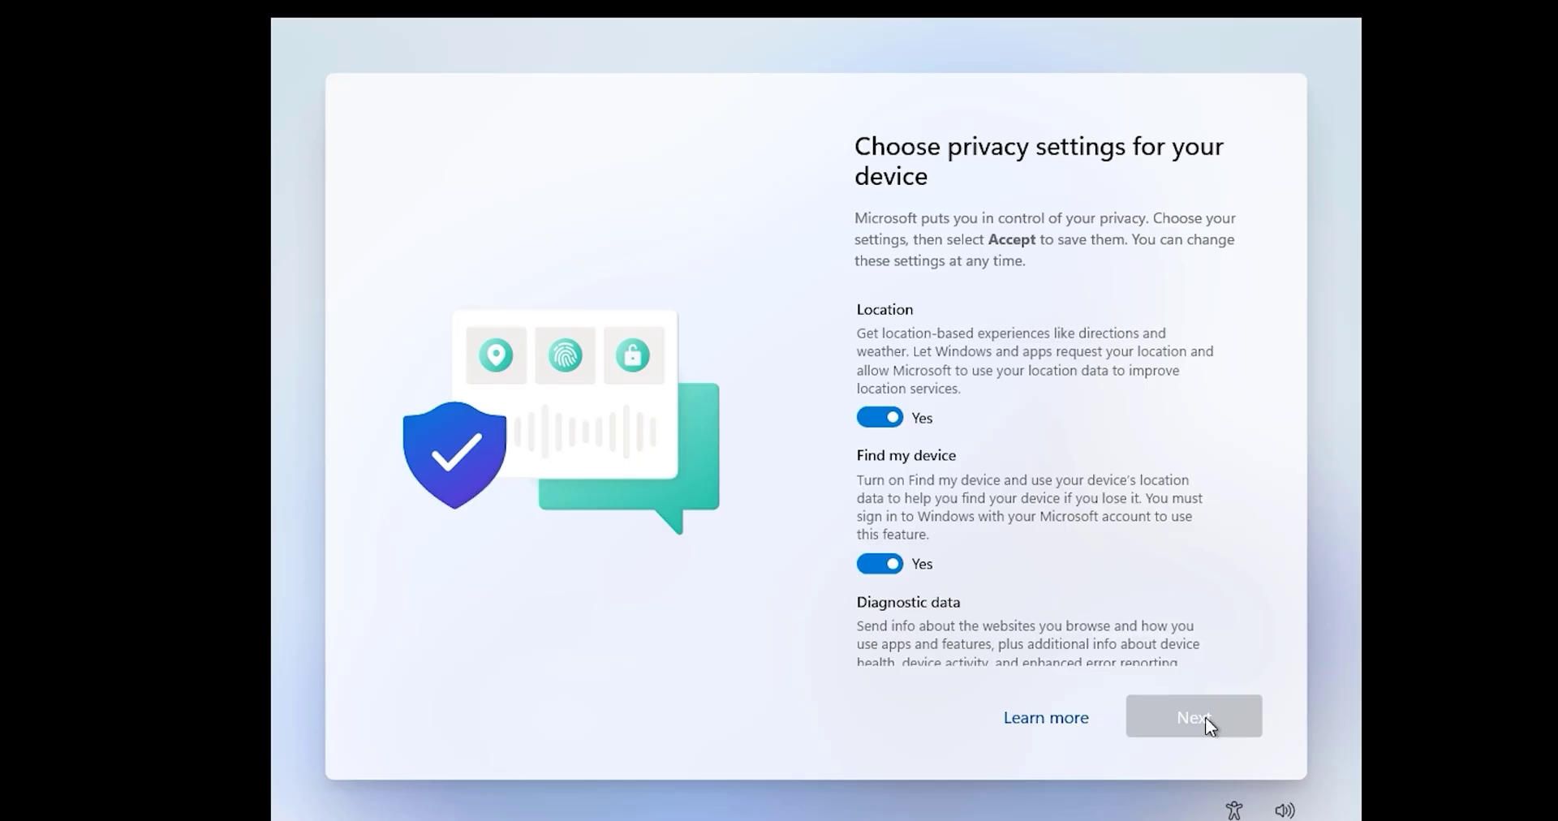
pyautogui.click(1205, 717)
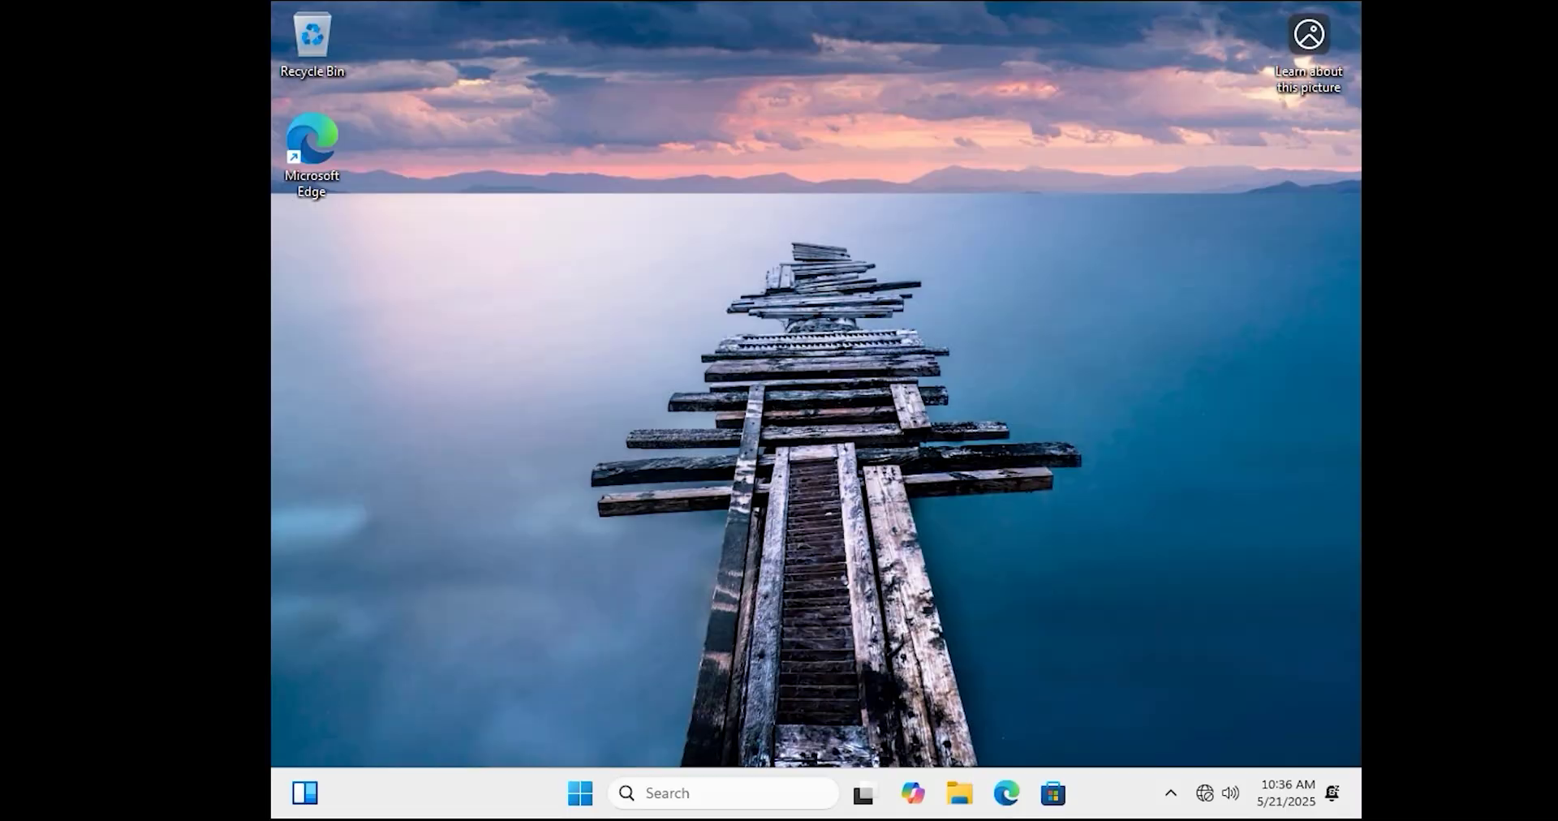
# - Show the signed-in user's account card from Start to confirm it is a local account
pyautogui.press('super')
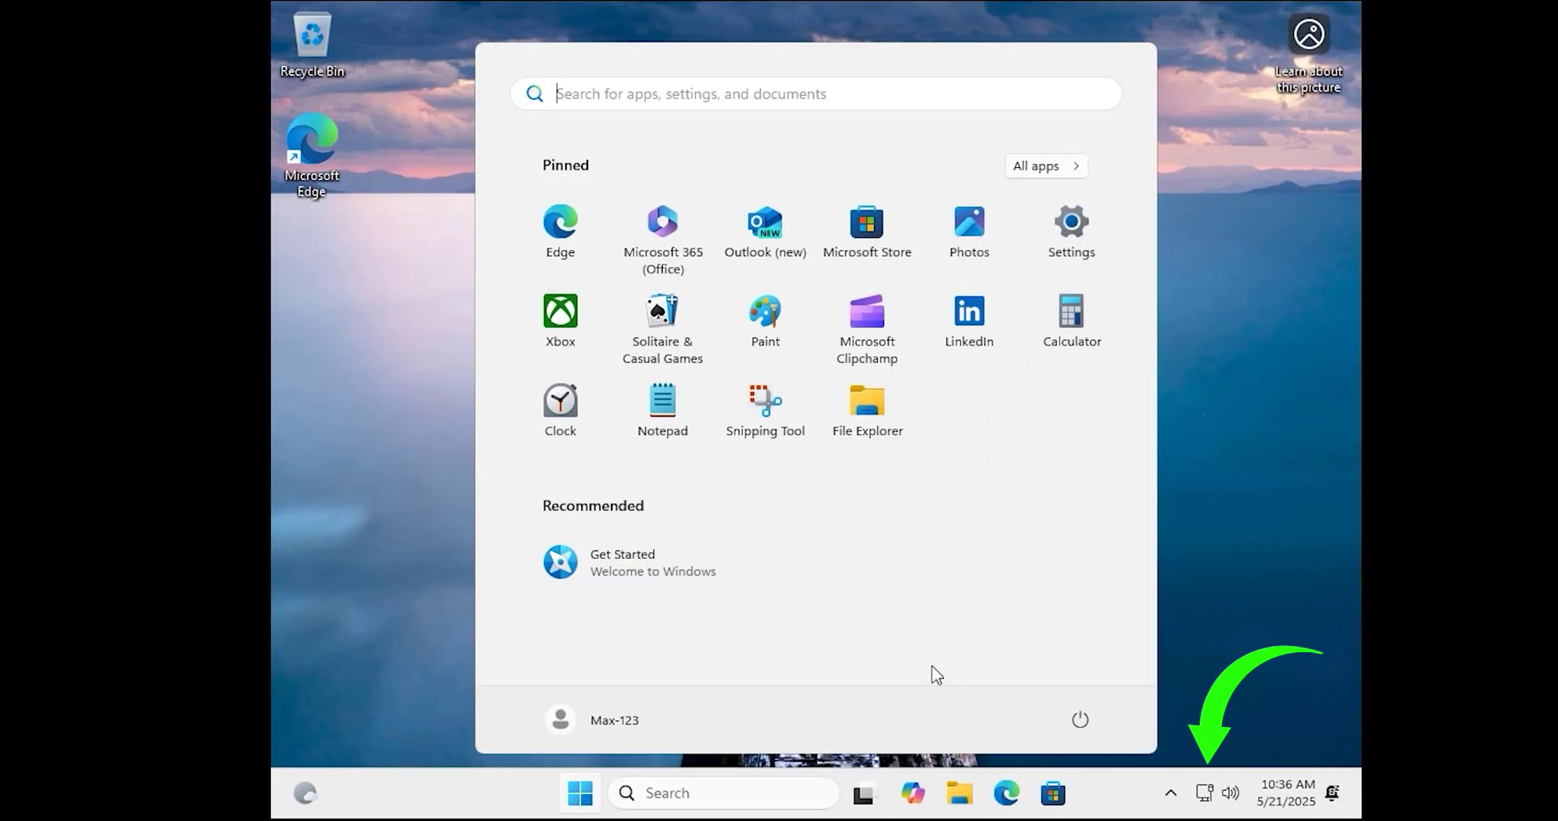
pyautogui.click(610, 729)
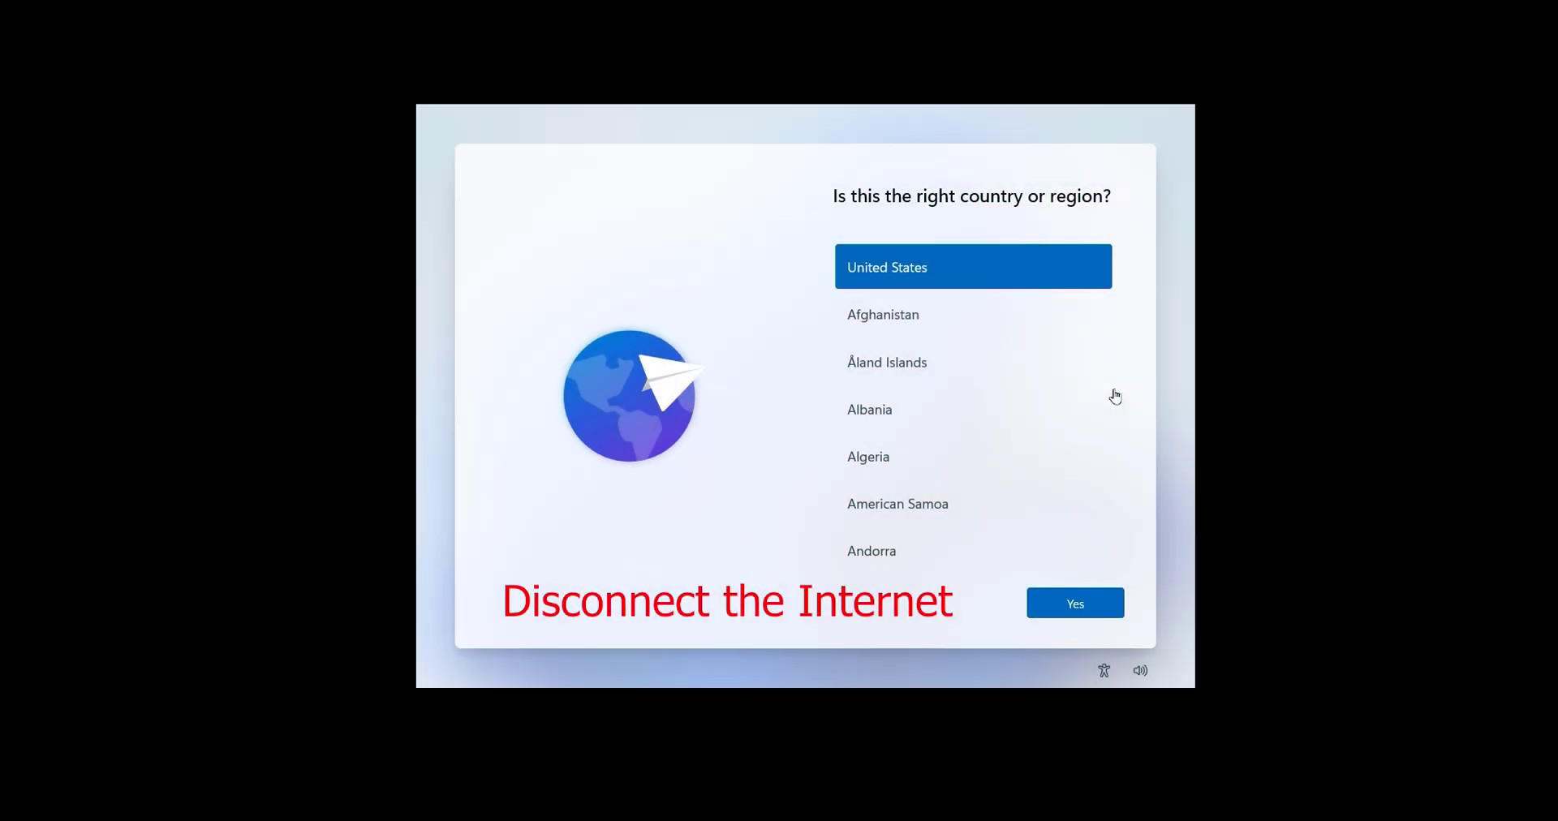
# - Add the BypassNRO REG_DWORD value 1 under HKLM\...\OOBE and restart with shutdown /r /t 0
pyautogui.press('Num_Lock')
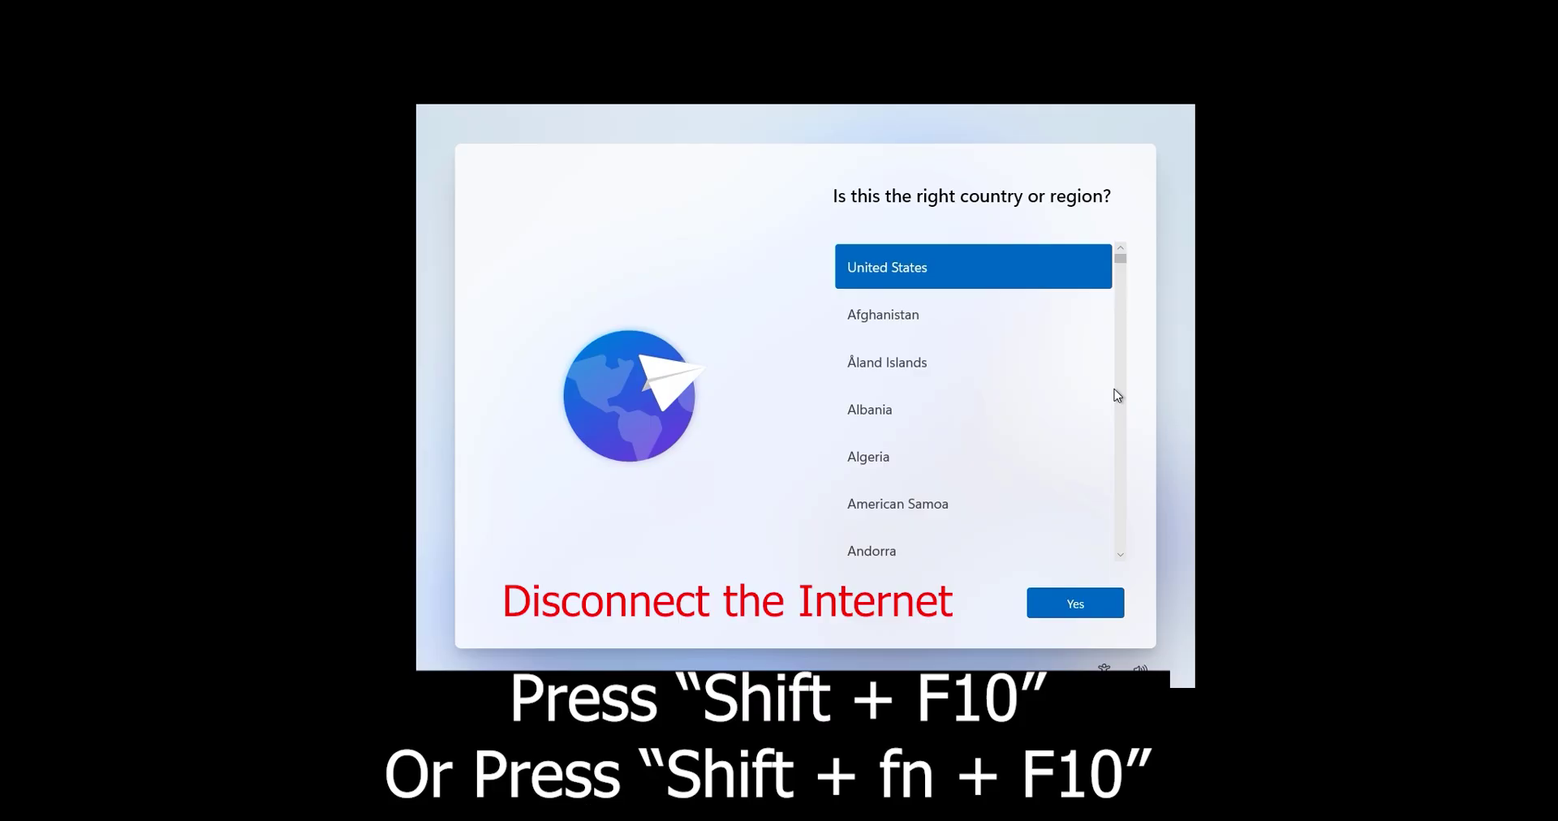
pyautogui.hotkey('shift', 'F10')
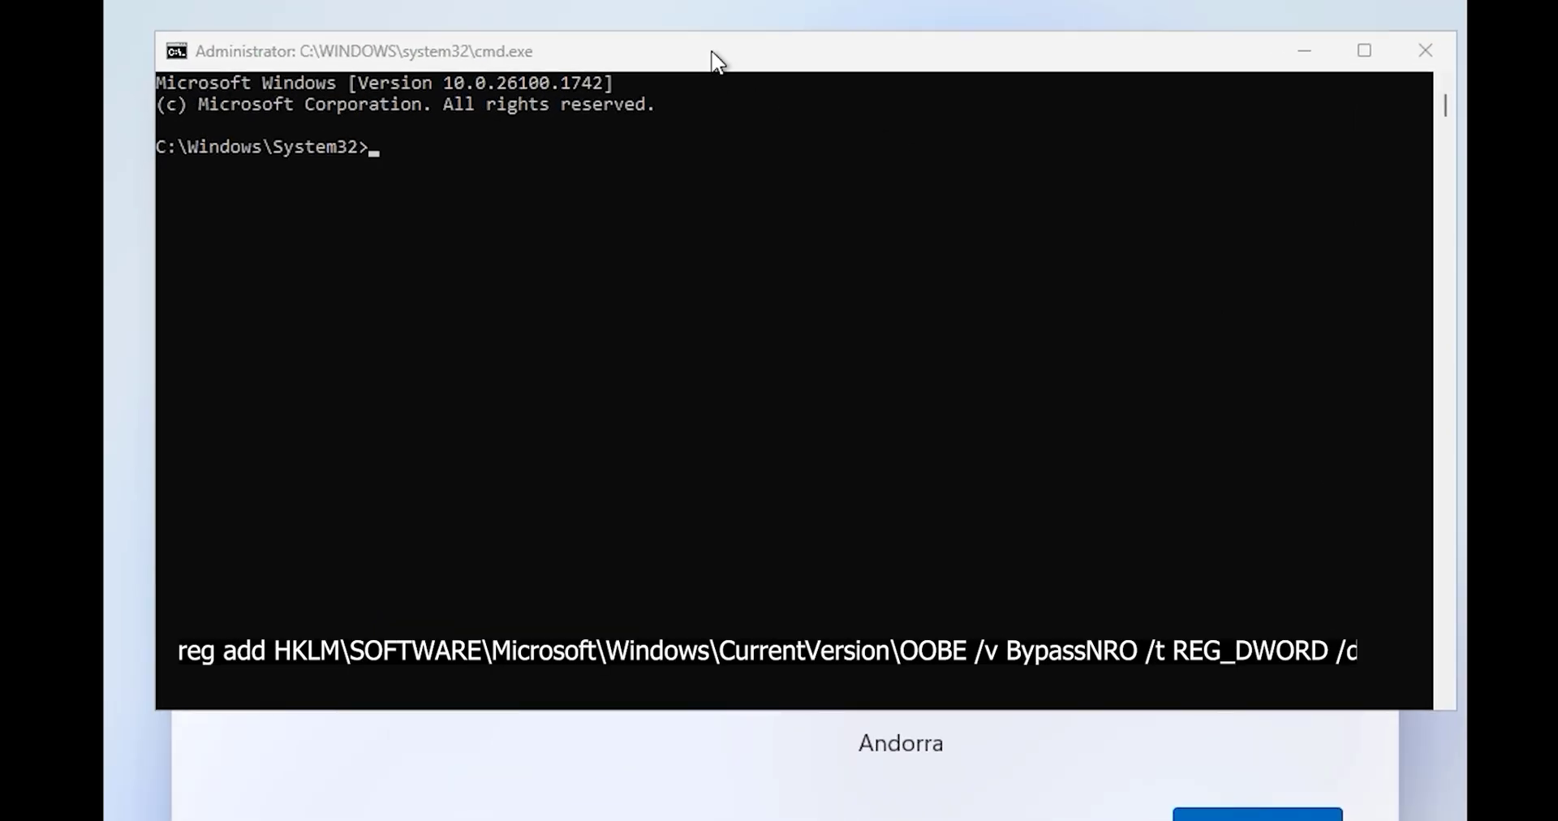
pyautogui.write('reg add HKLM\\')
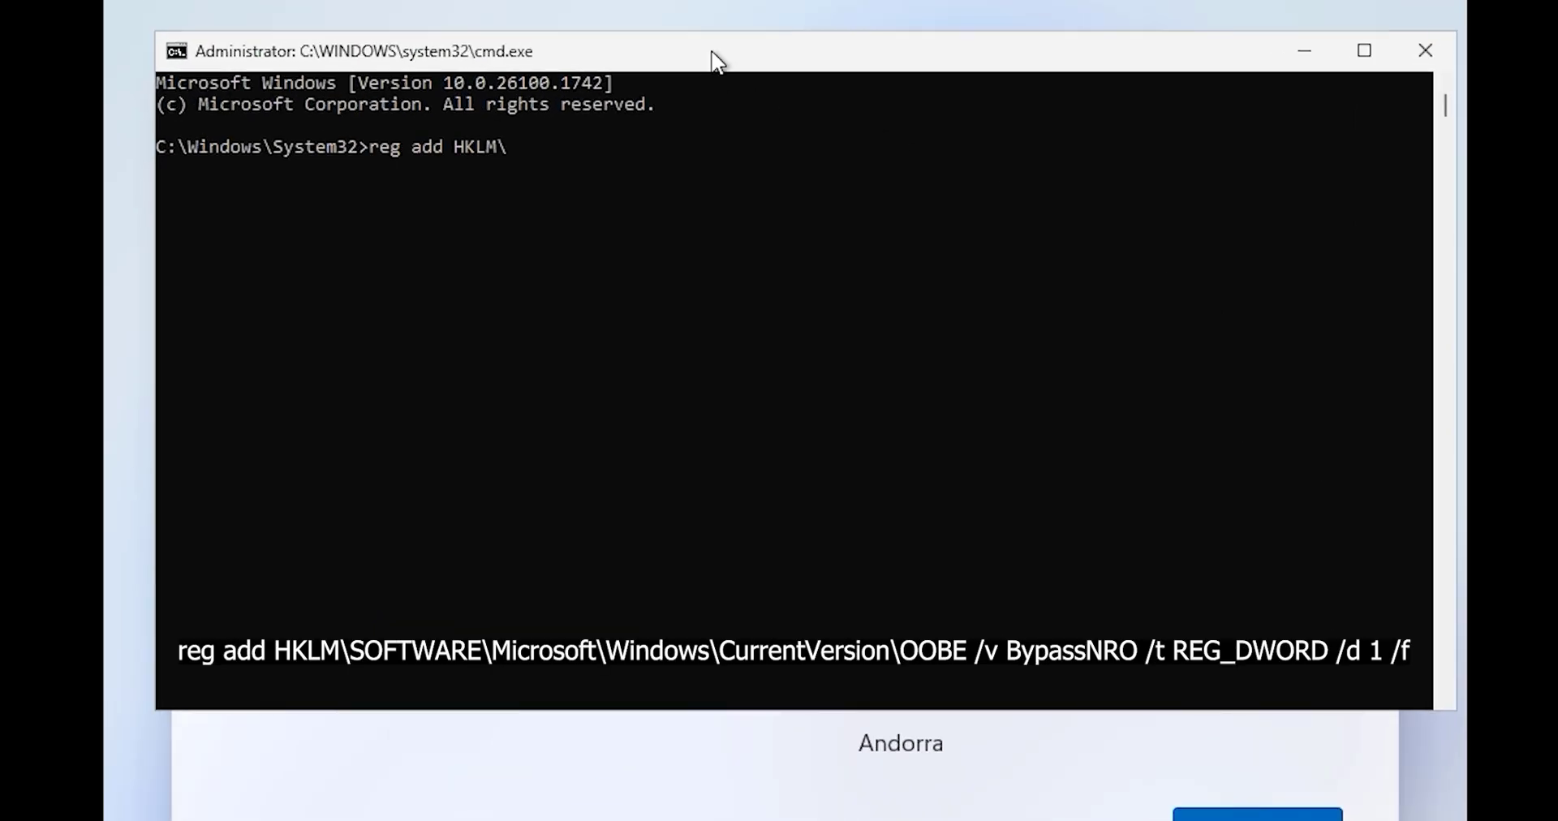
pyautogui.write('SOFTWARE\\microsoft\\Windows\\currentversion\\OOBE /v BypassNRO /t REG_DWORD /')
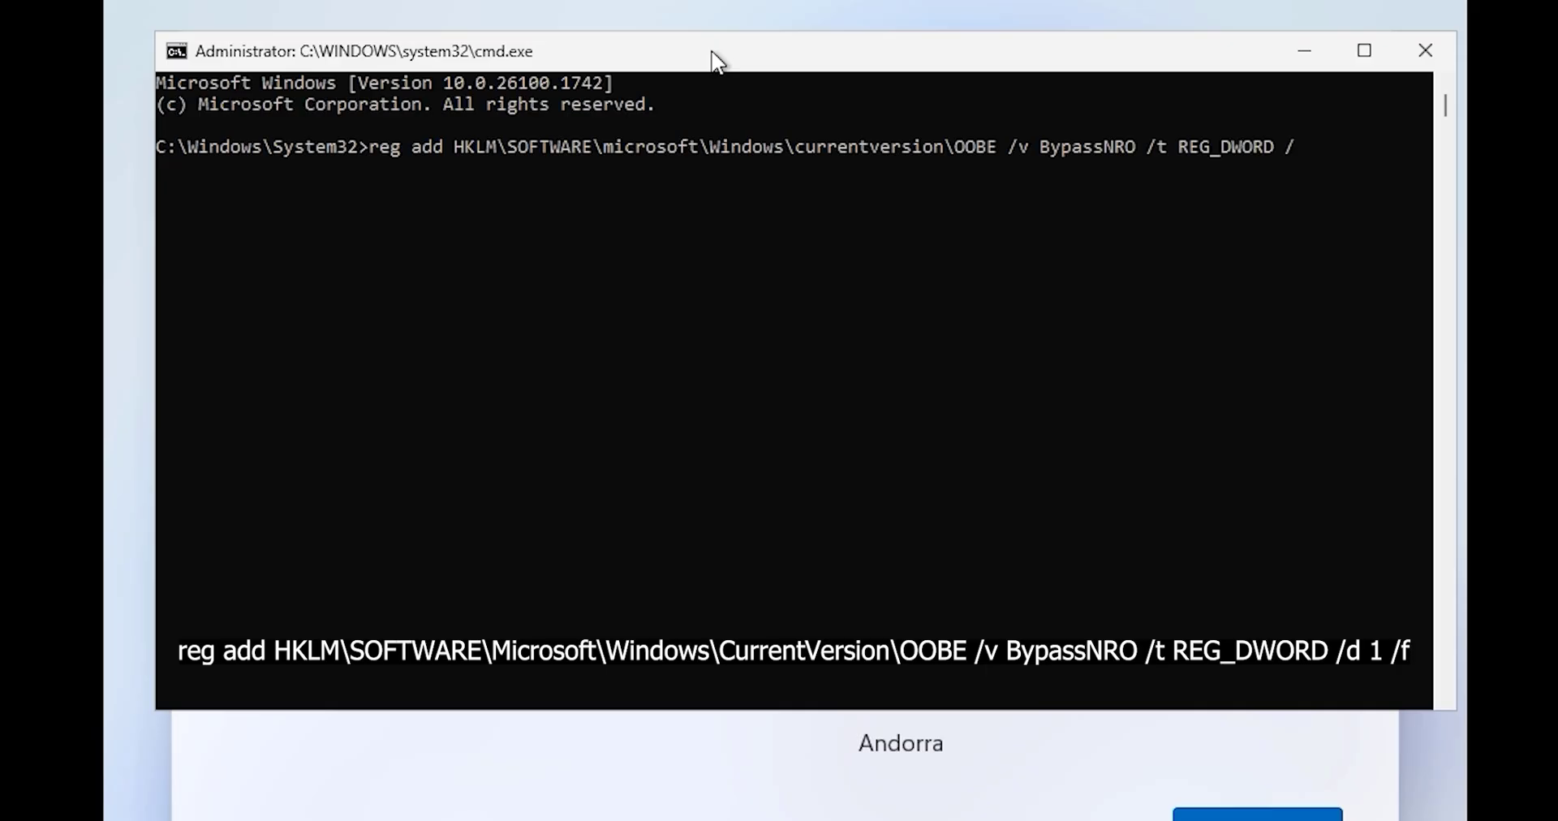
pyautogui.write('d 1 /f')
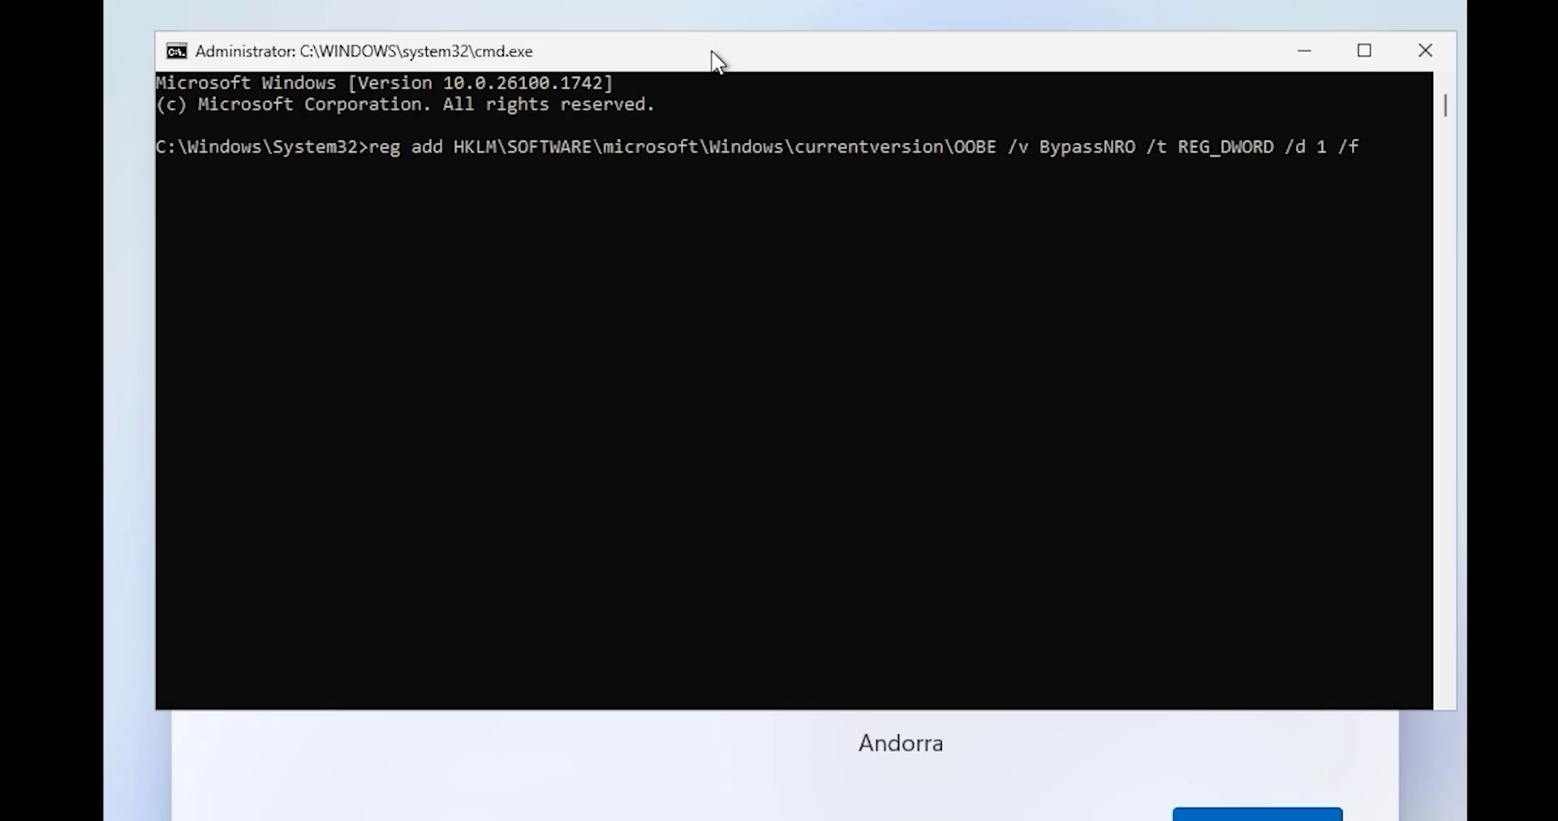
pyautogui.press('Return')
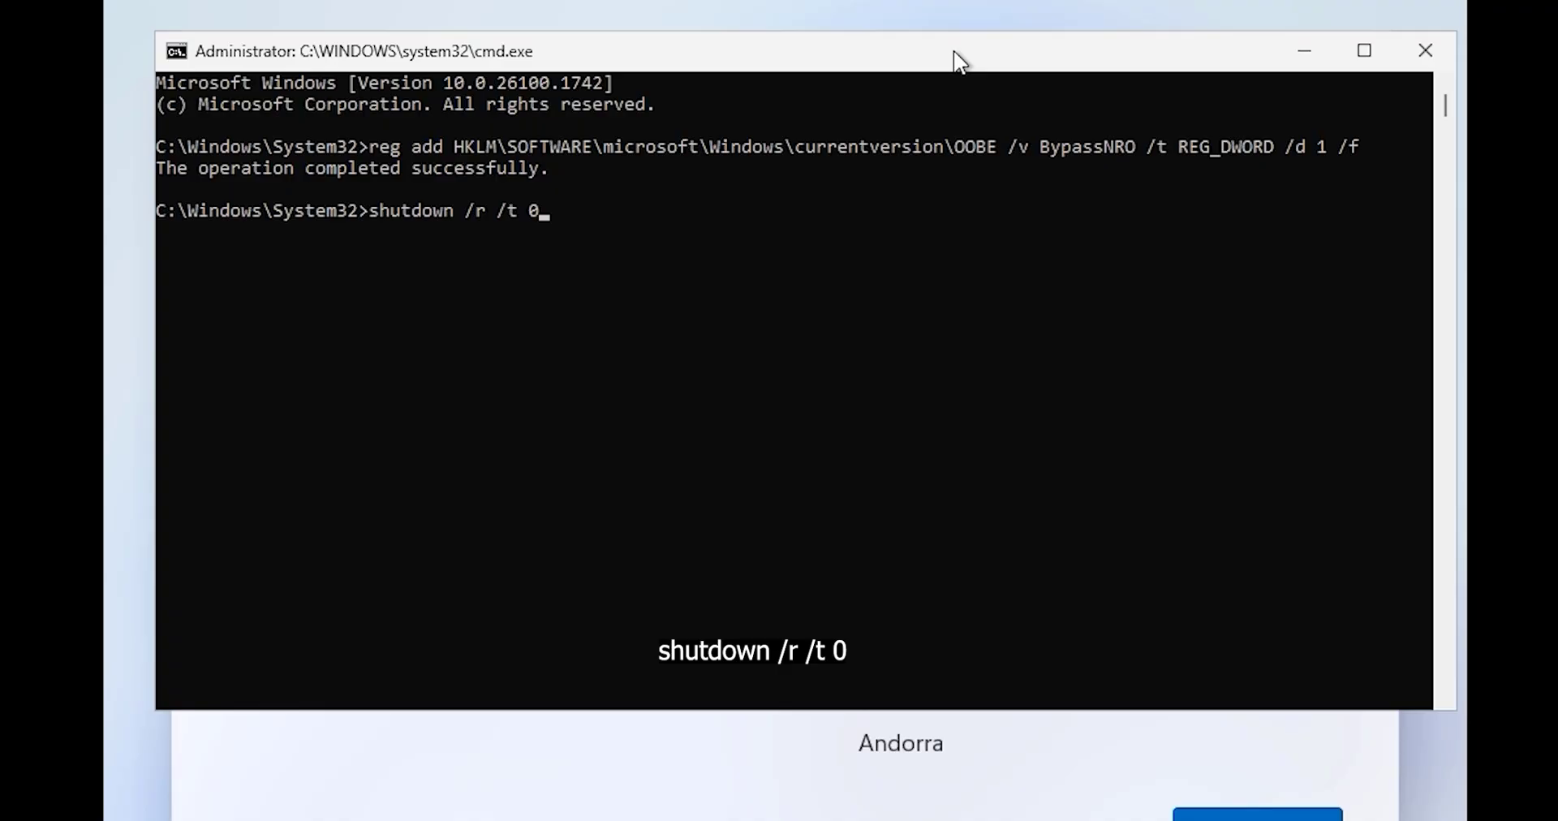
pyautogui.press('Return')
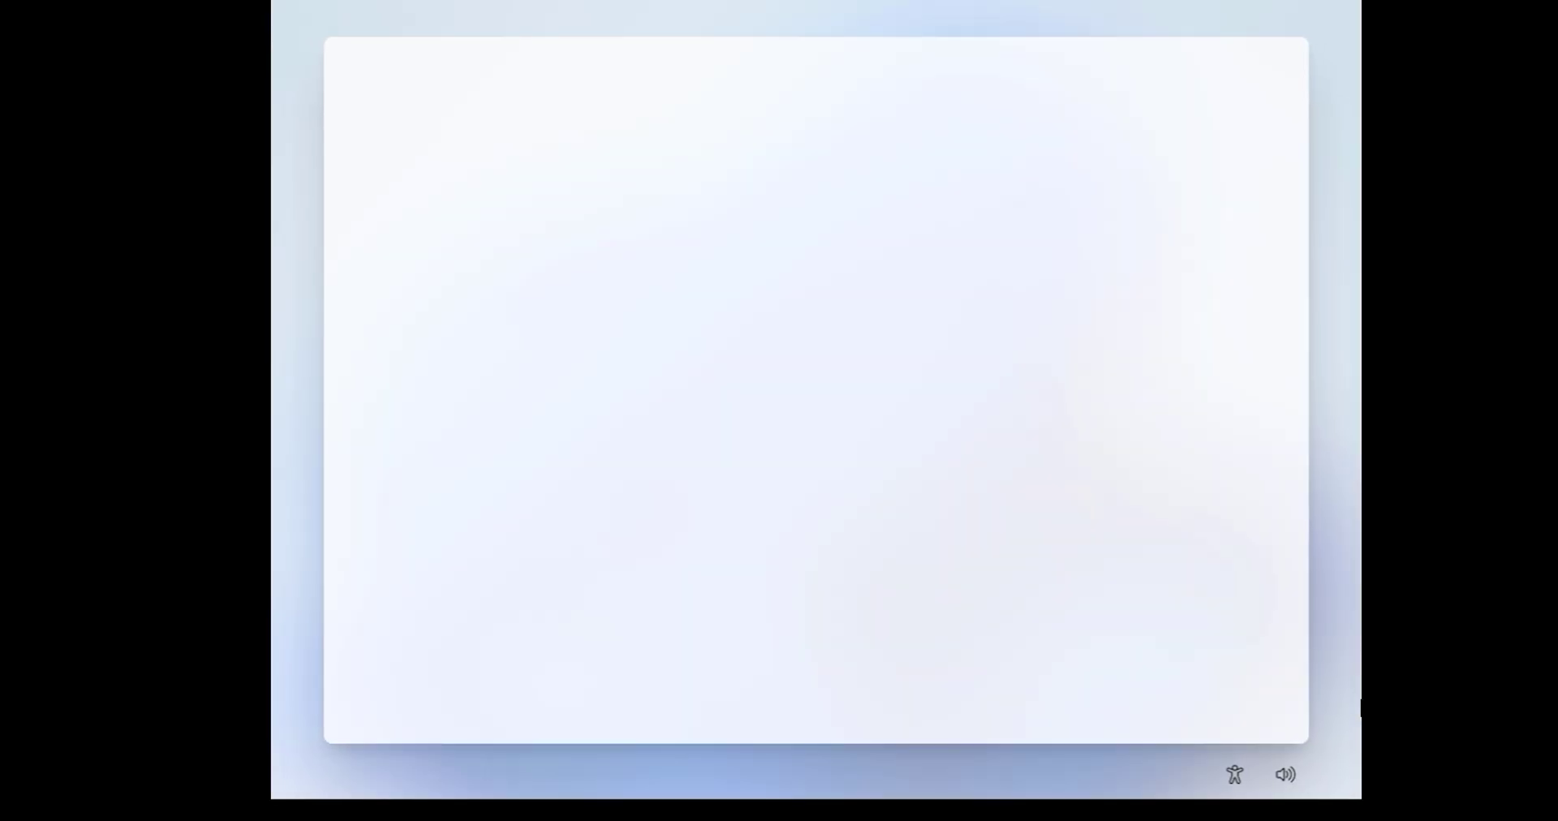
# - Confirm United States and US keyboard, skip a second layout, and choose no internet
pyautogui.click(1193, 685)
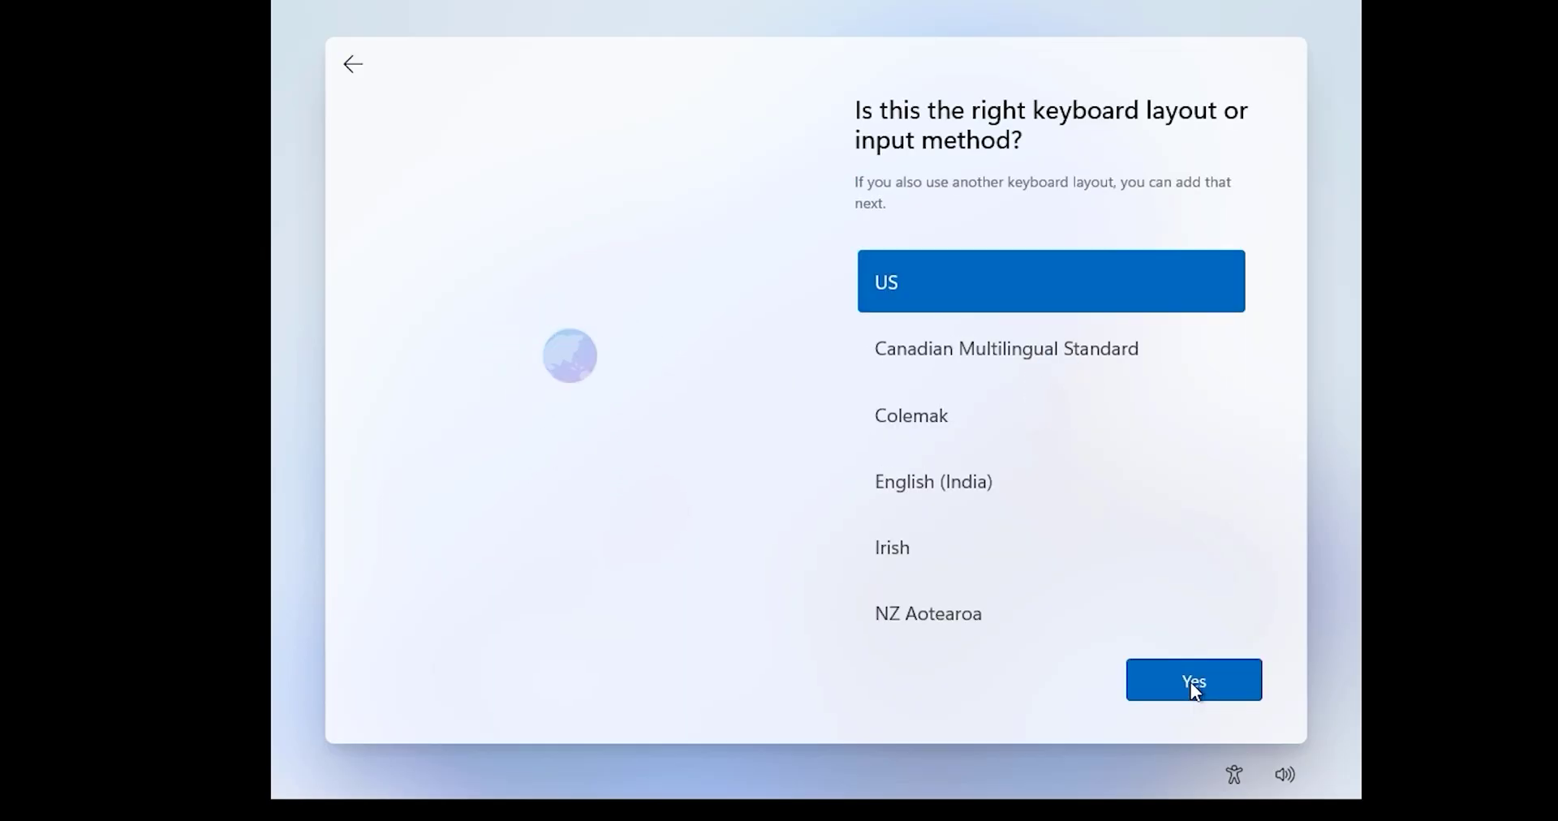
pyautogui.click(1196, 682)
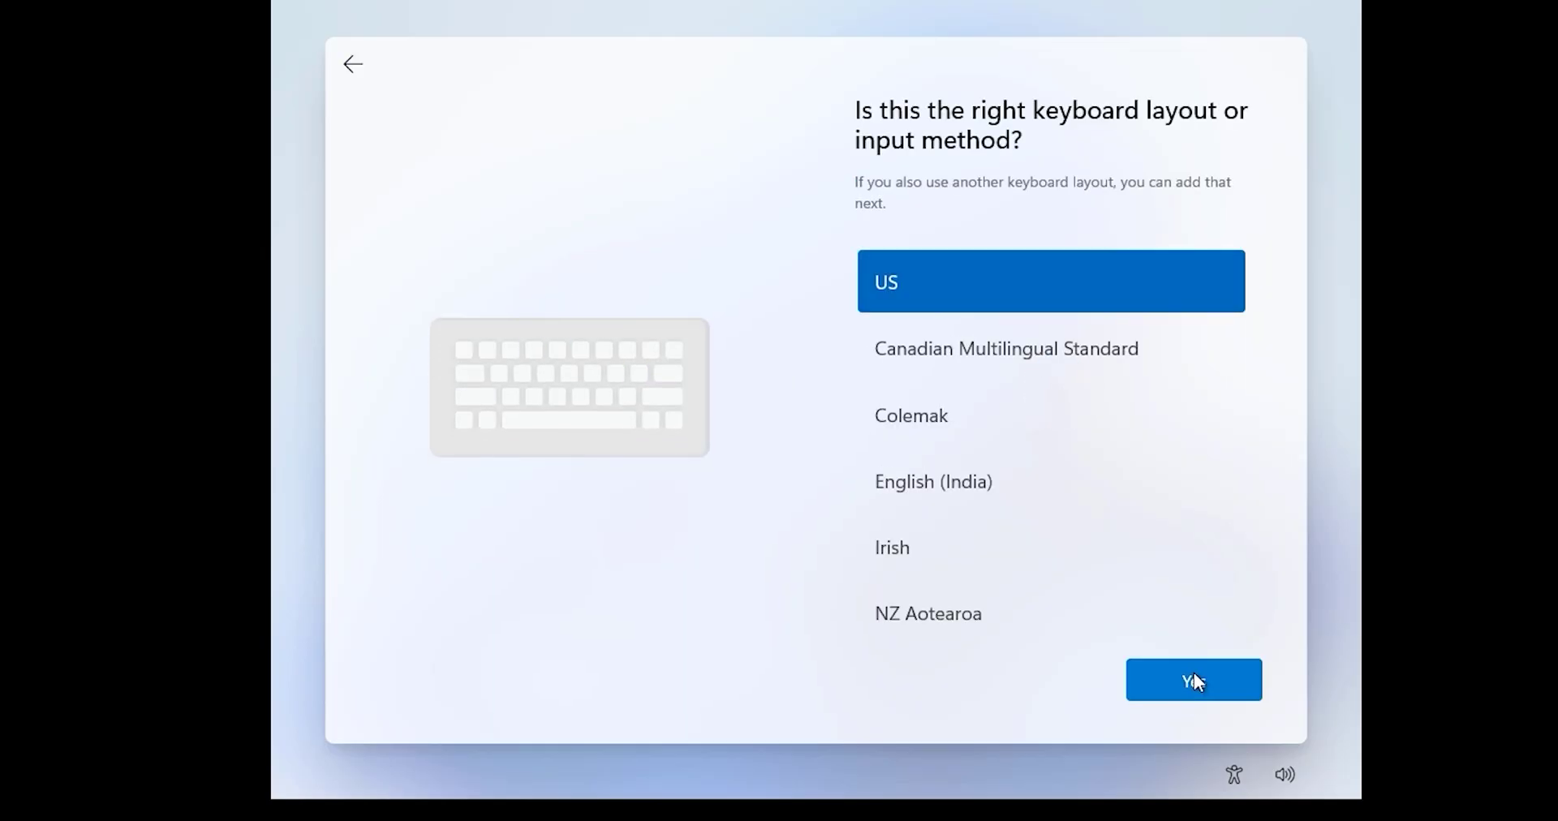
pyautogui.click(1185, 679)
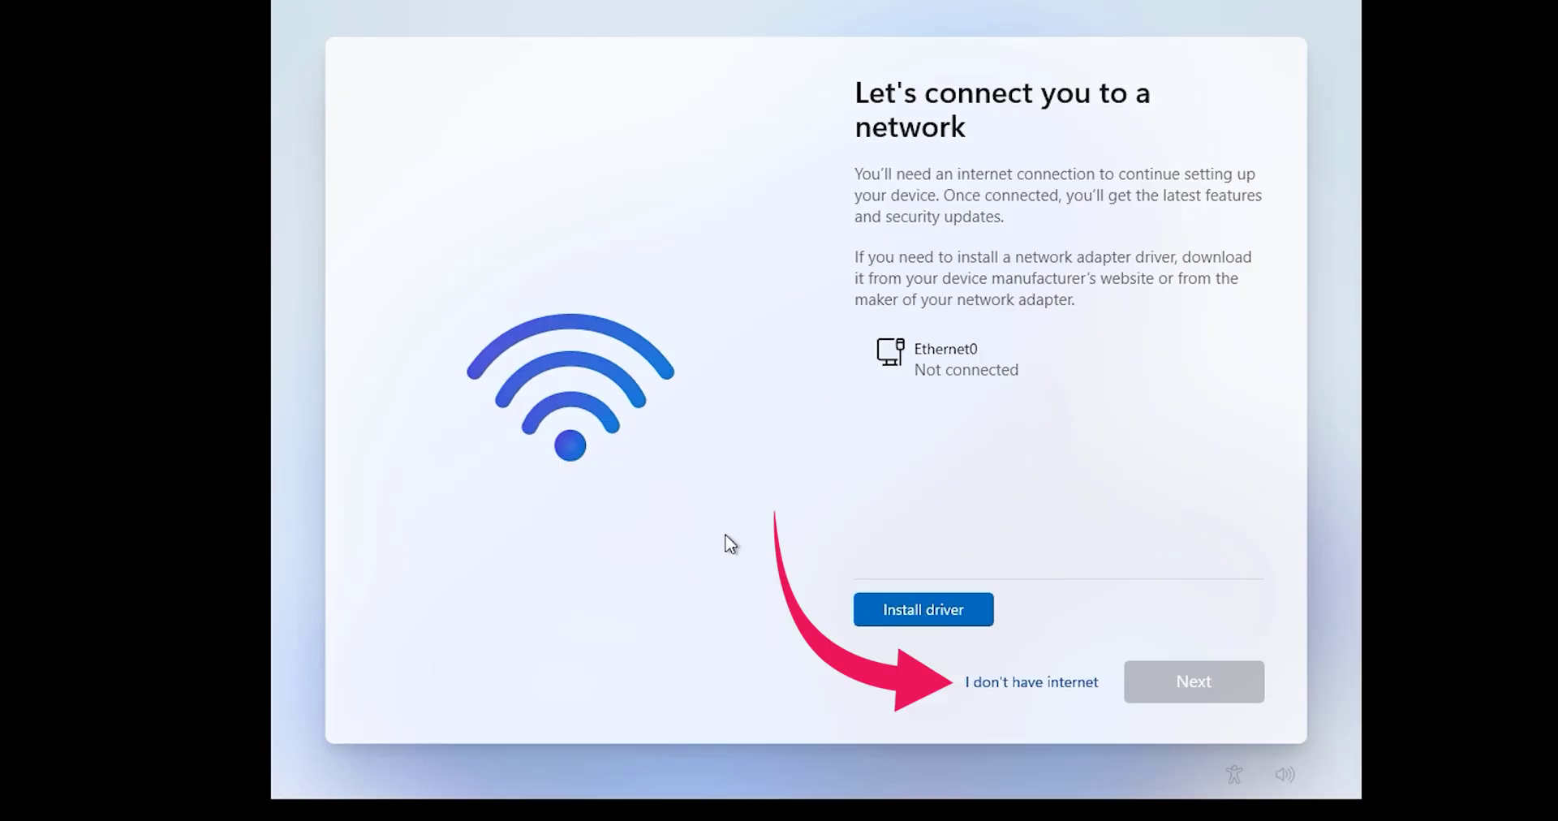
pyautogui.click(1029, 684)
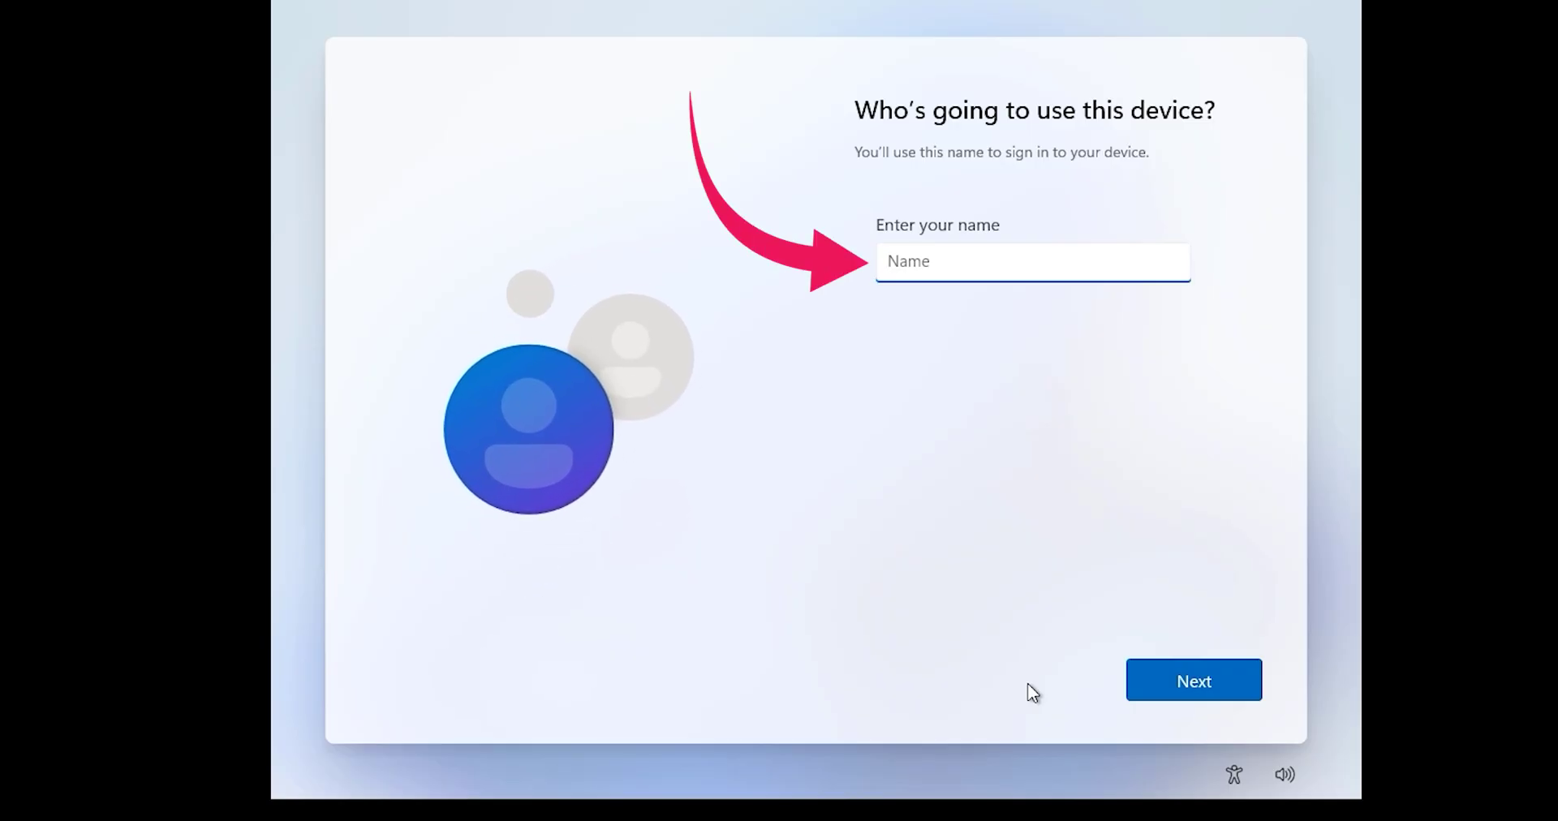
# - Create a password-less local account with a new name and accept the privacy settings
pyautogui.write('Max-x')
pyautogui.click(1212, 681)
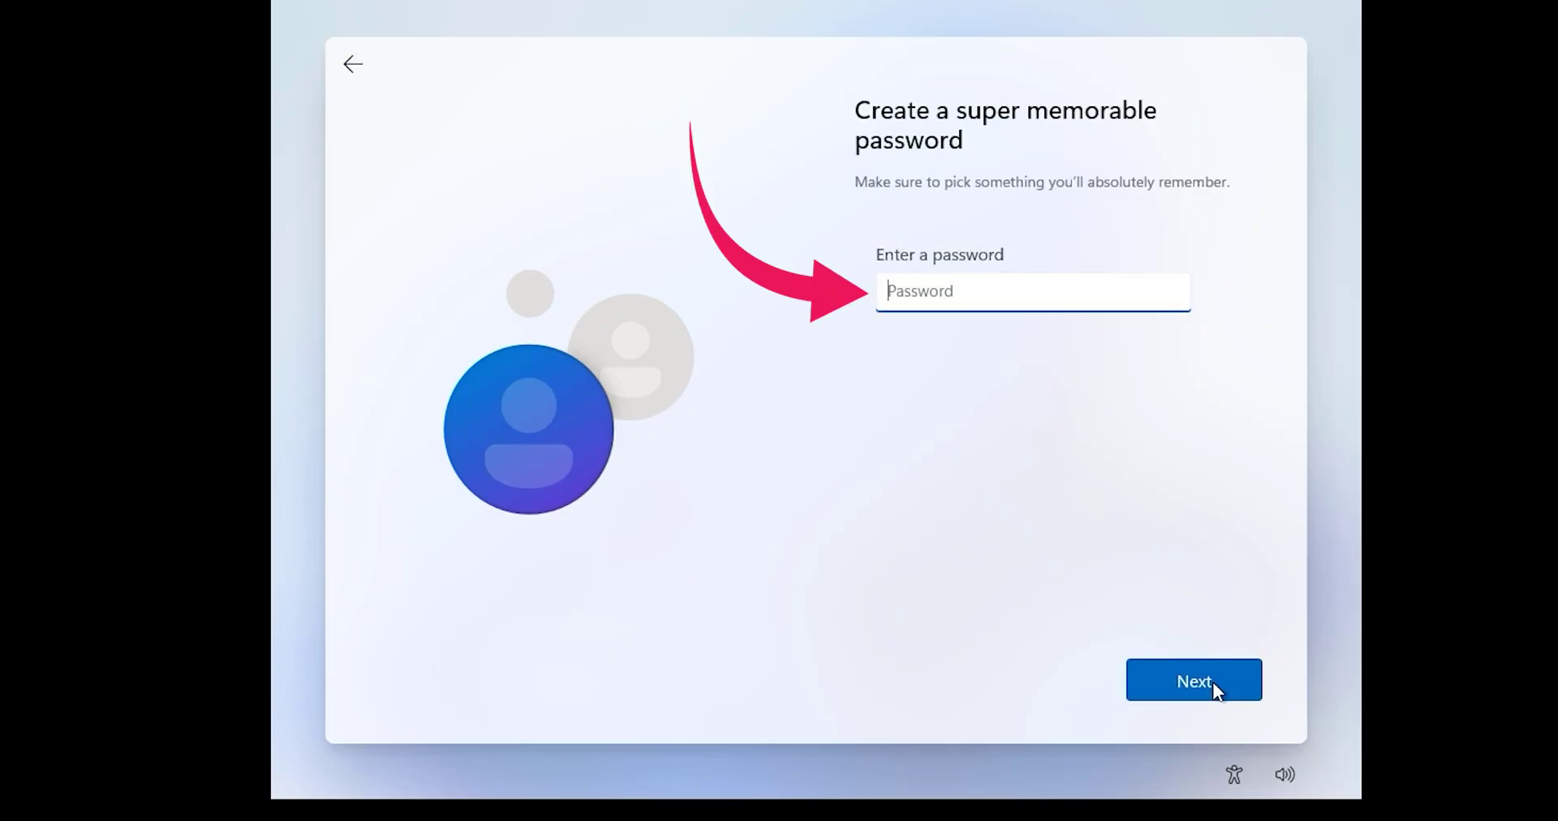
pyautogui.click(1212, 681)
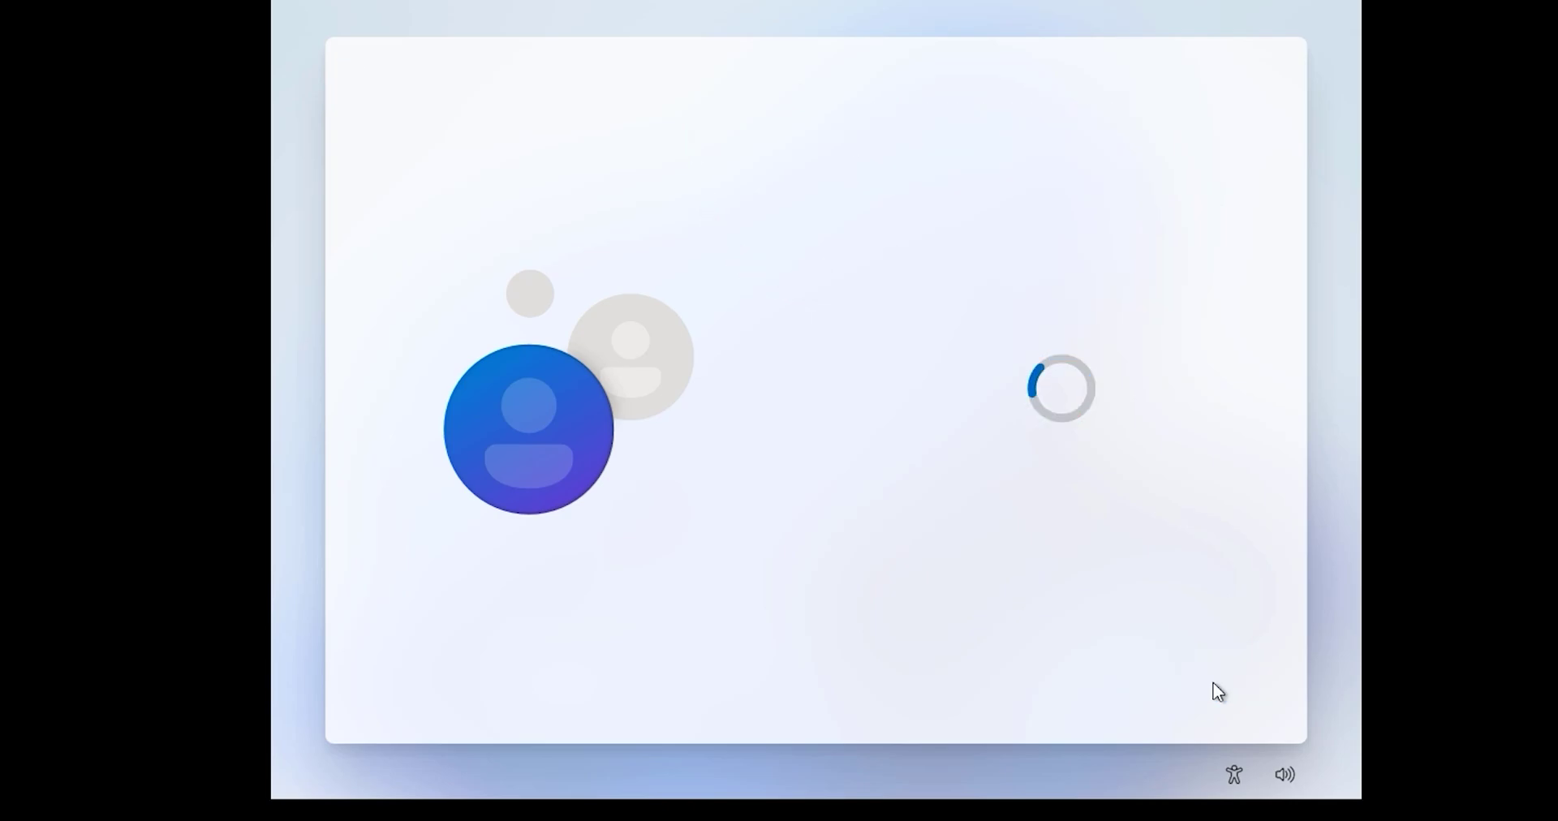
pyautogui.click(1217, 690)
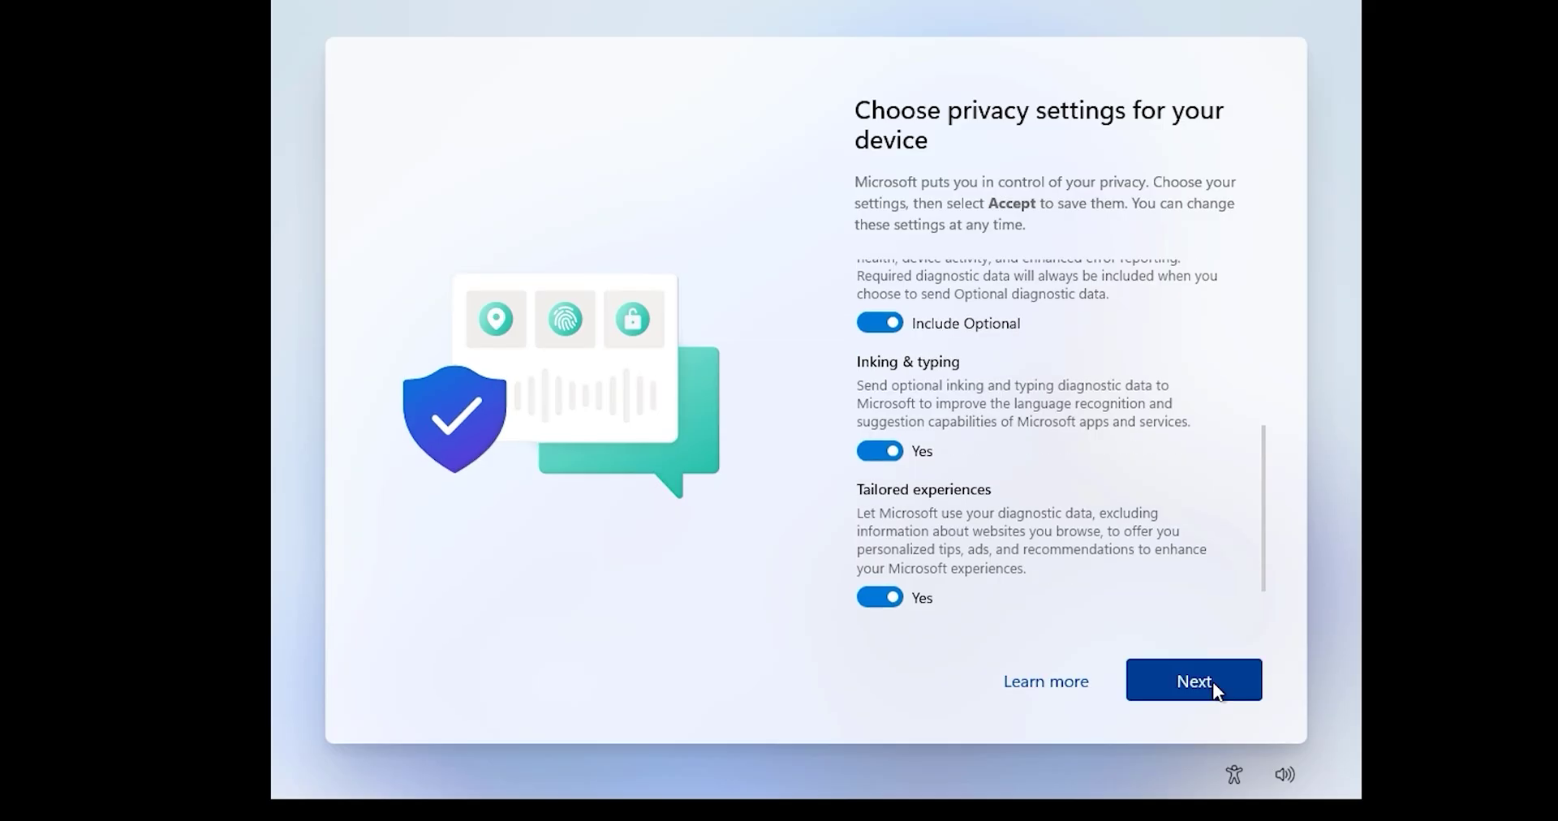
pyautogui.click(1215, 685)
pyautogui.click(1216, 690)
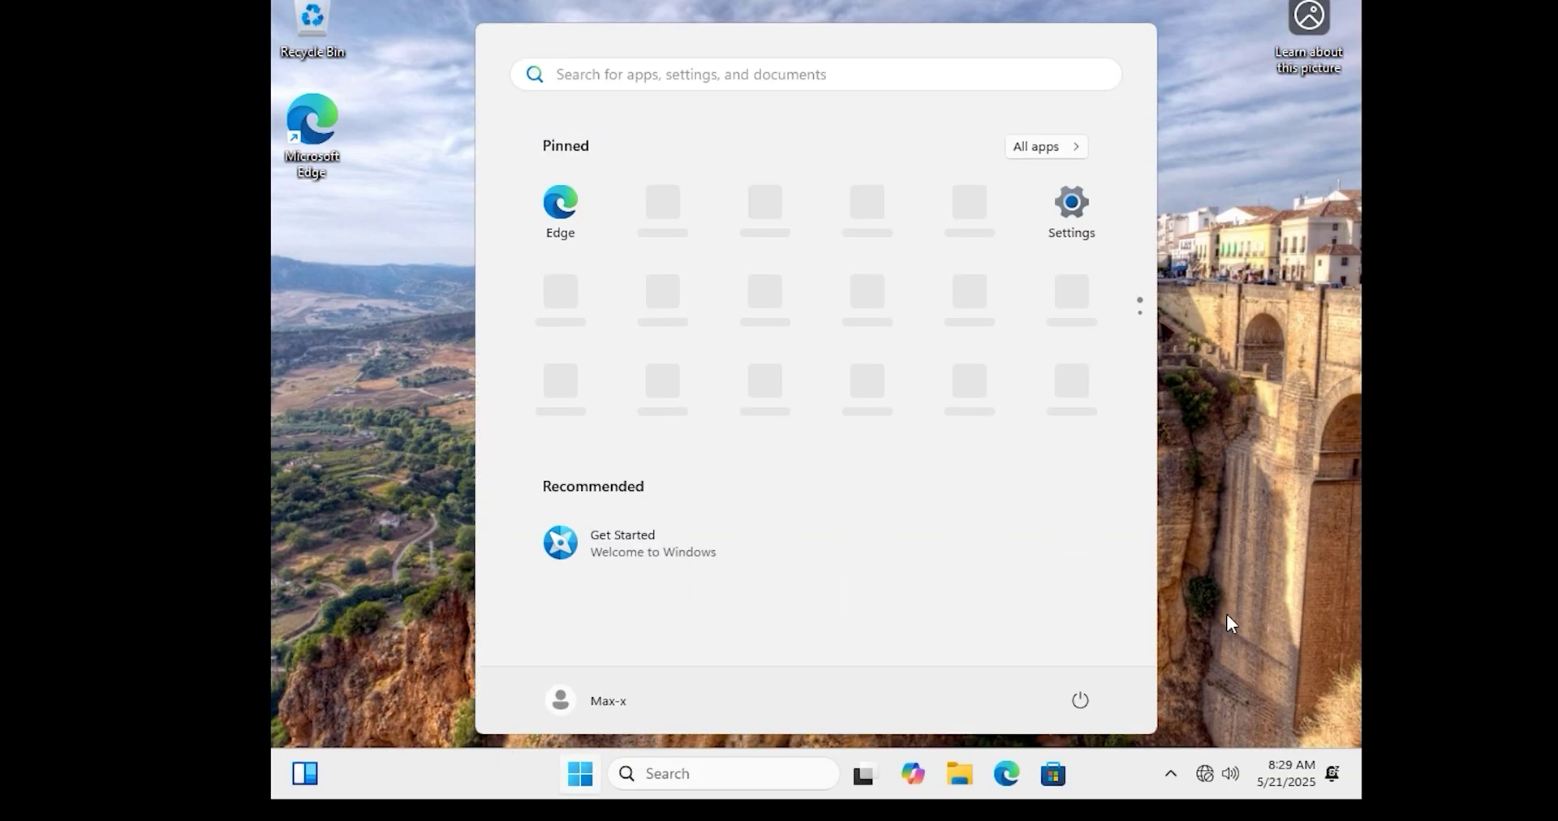
# - Show the new user's account card in Start to verify it is a local account
pyautogui.click(623, 703)
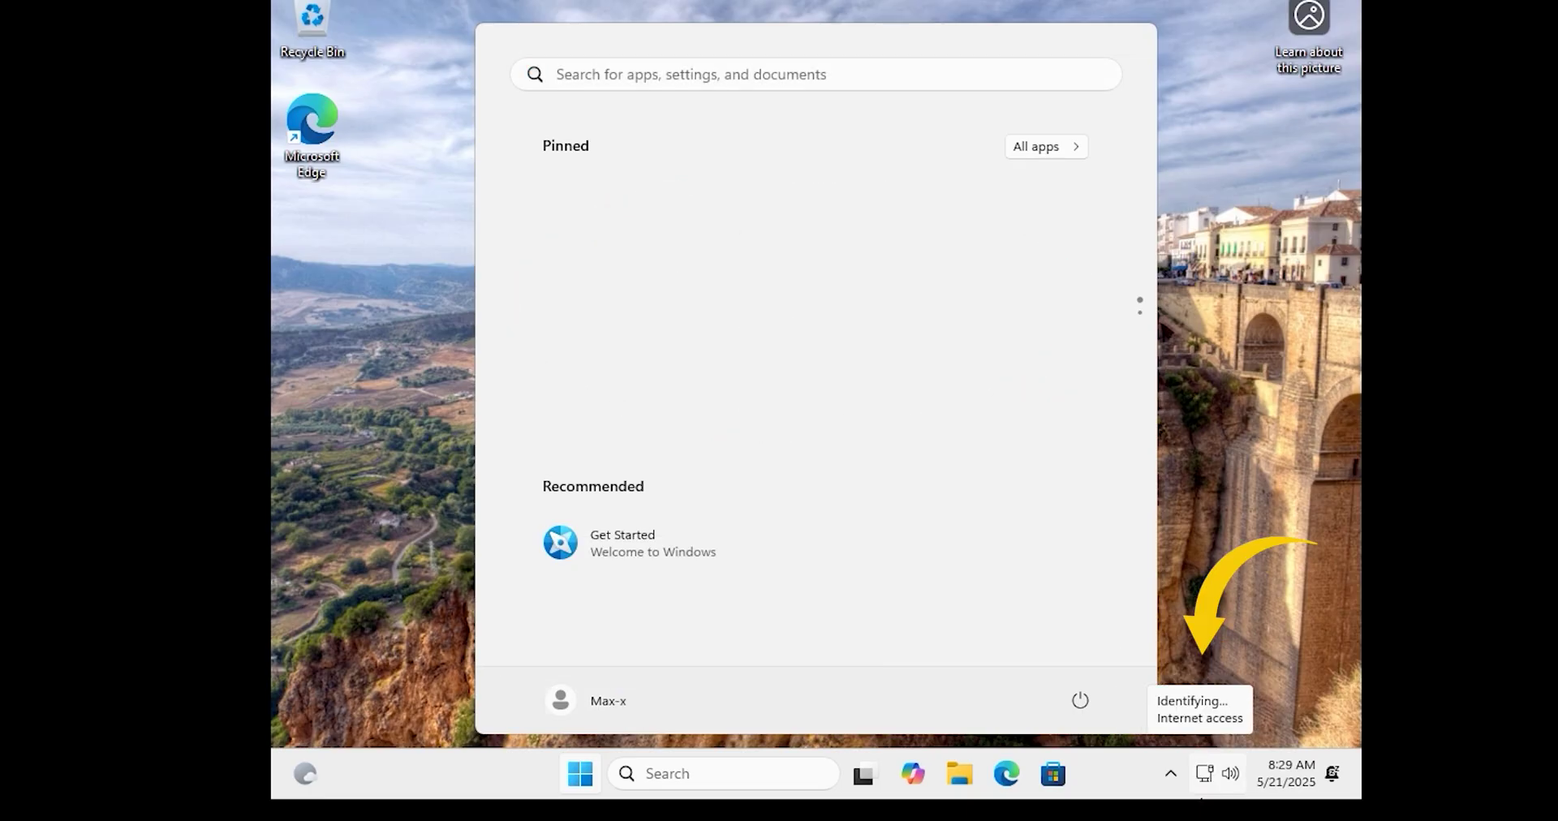
pyautogui.click(588, 702)
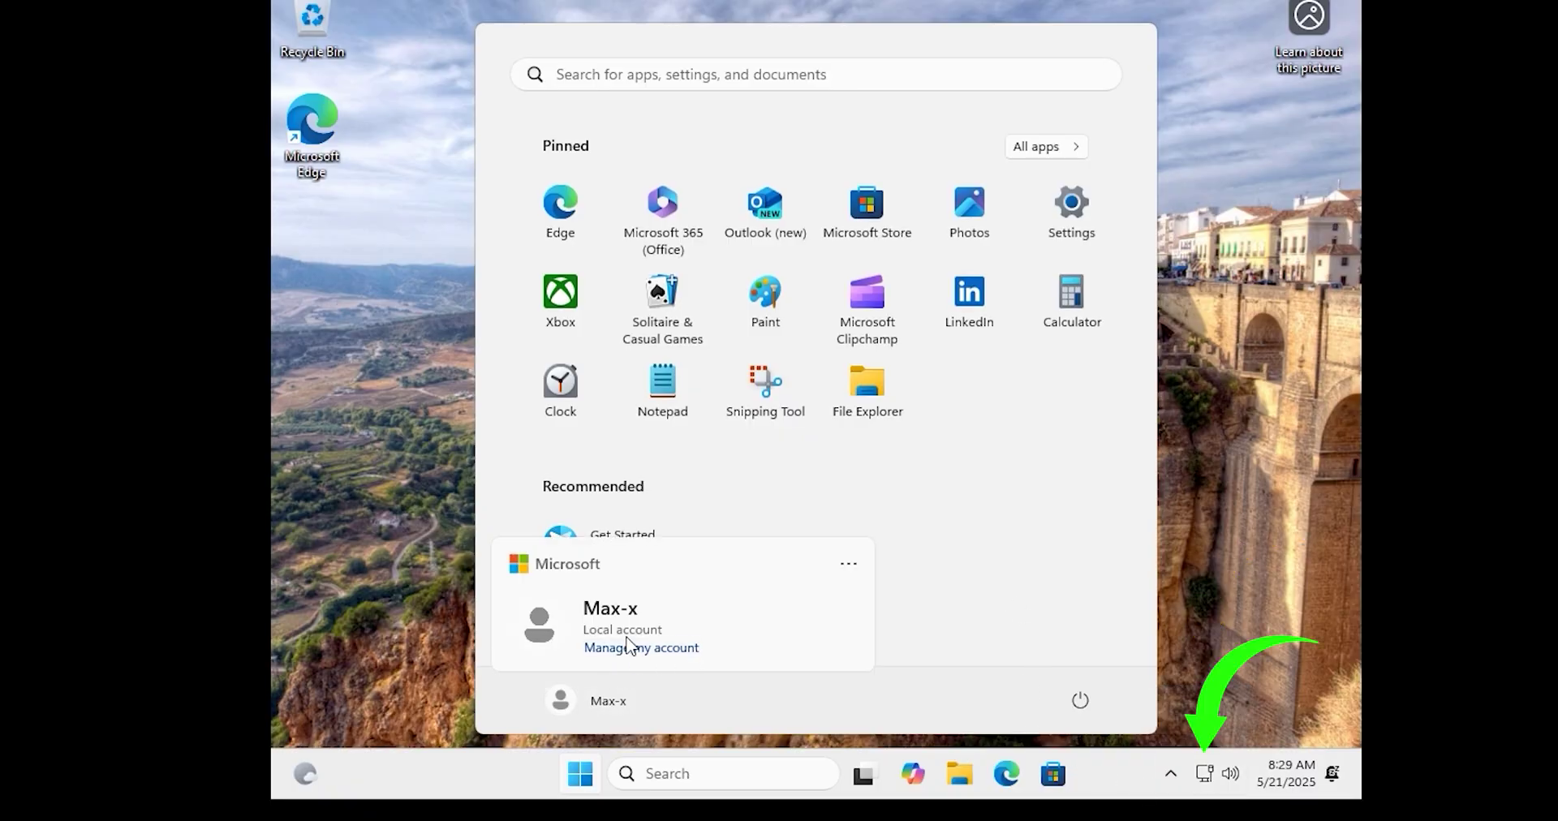